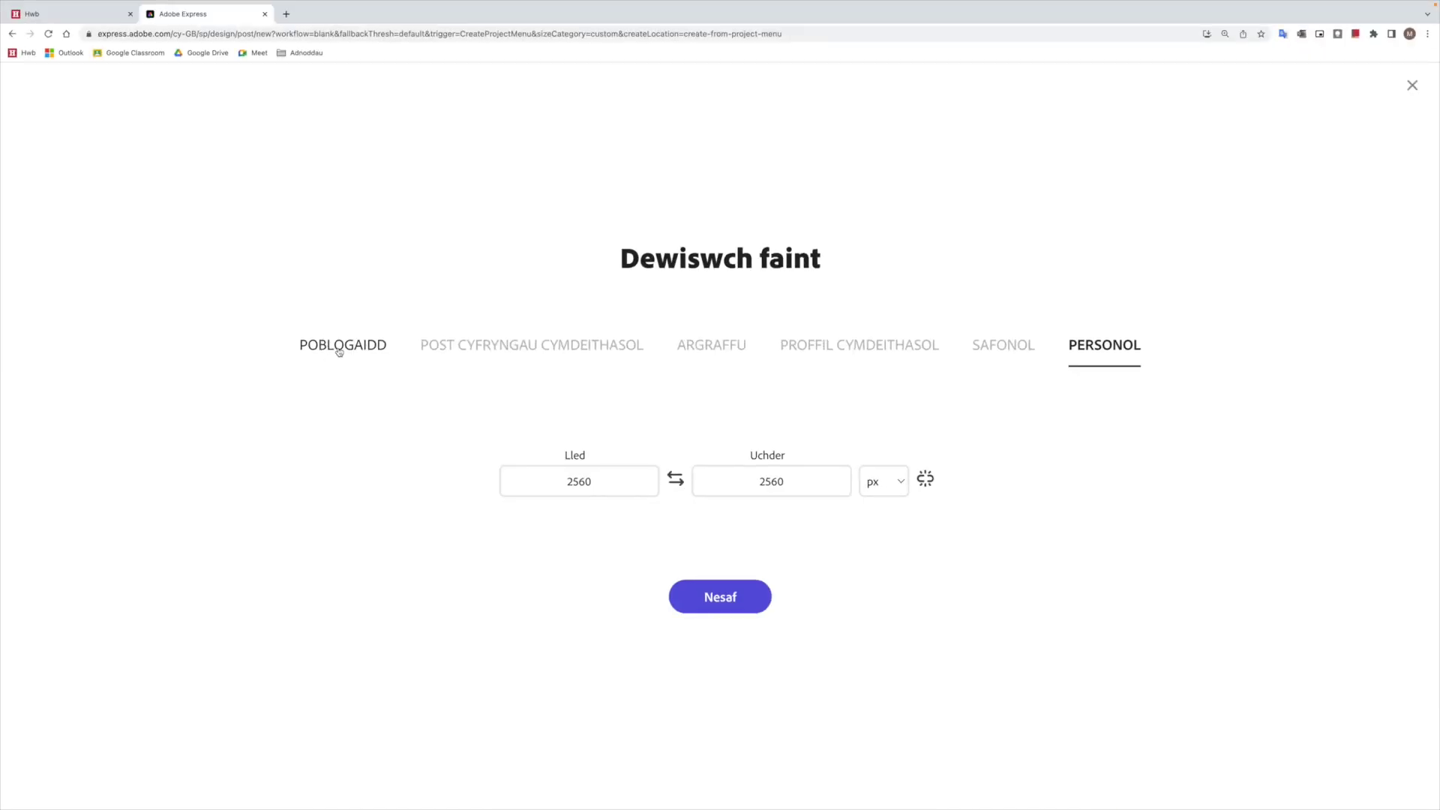
Step: Create a blank project in the popular square (Sgwâr) size and close the template browser
click(339, 349)
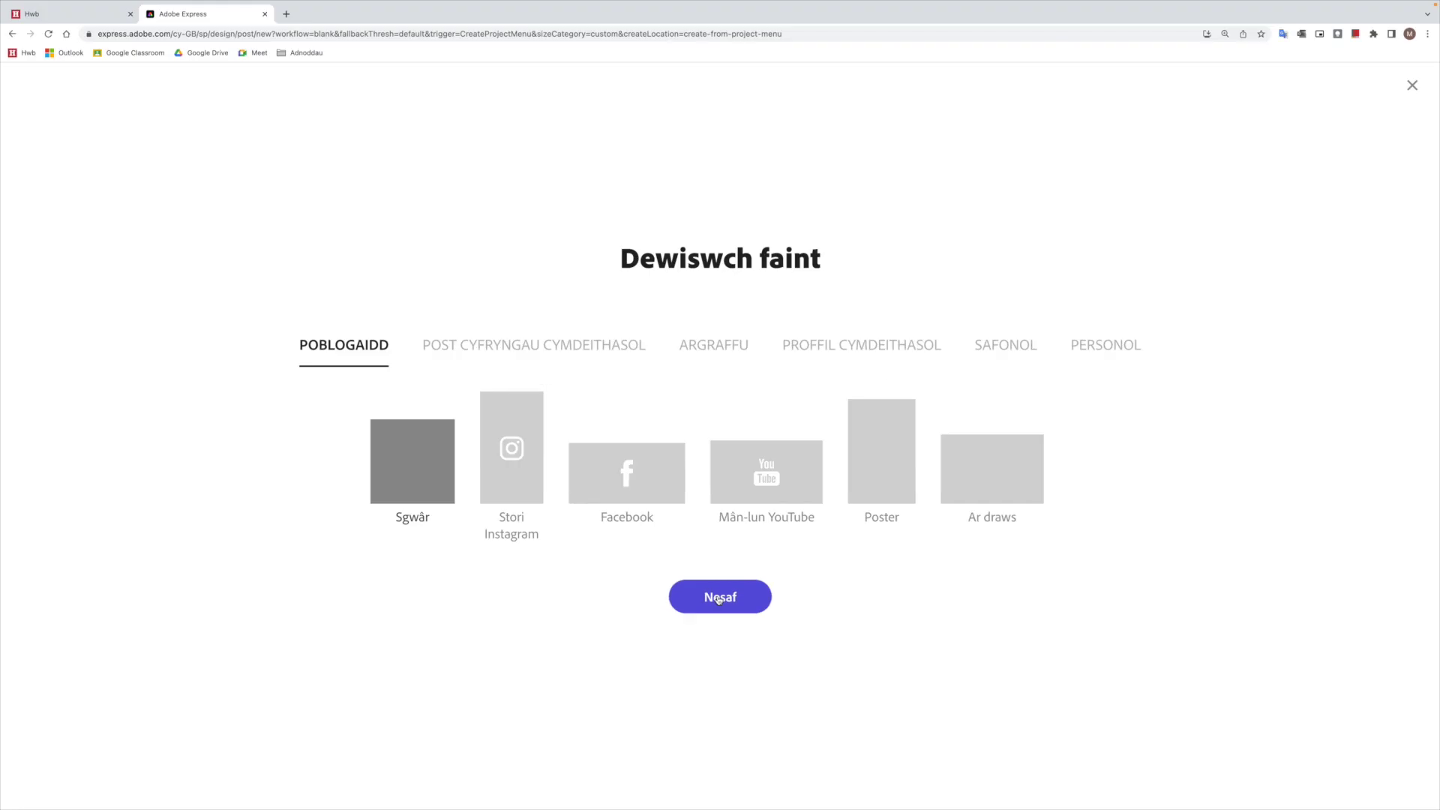
click(719, 598)
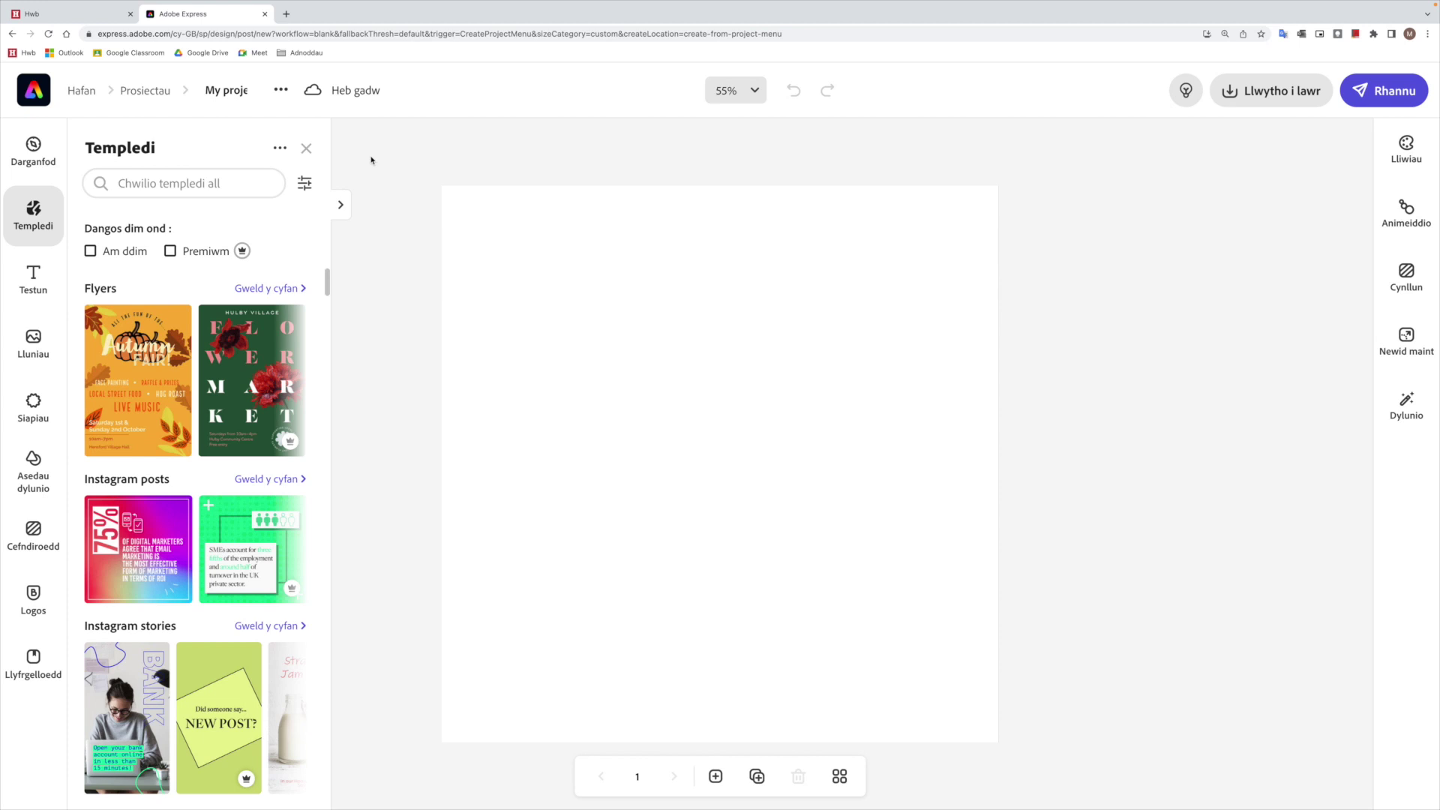
click(306, 150)
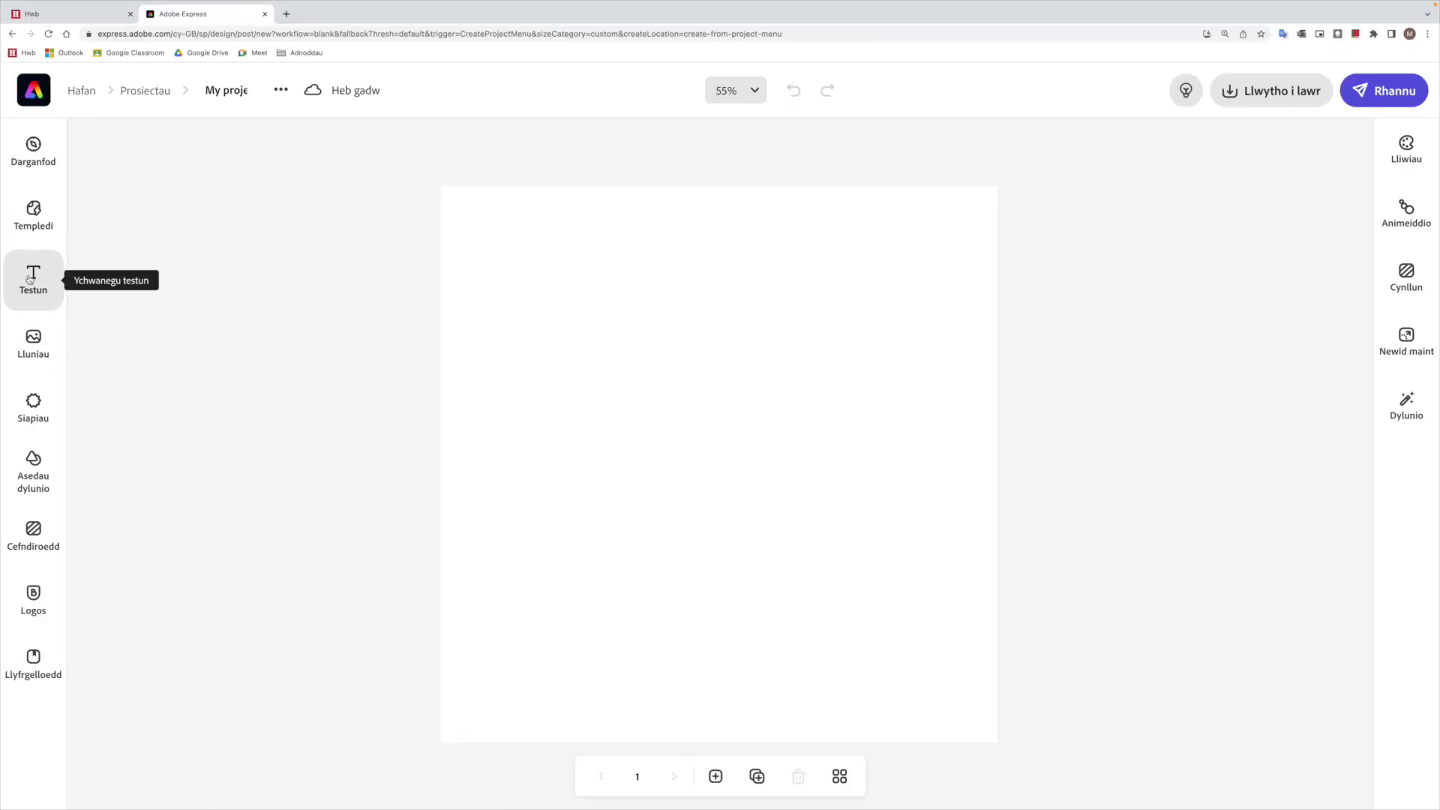
Step: Add a text element to the canvas and replace its placeholder wording with "Cestyll"
click(30, 279)
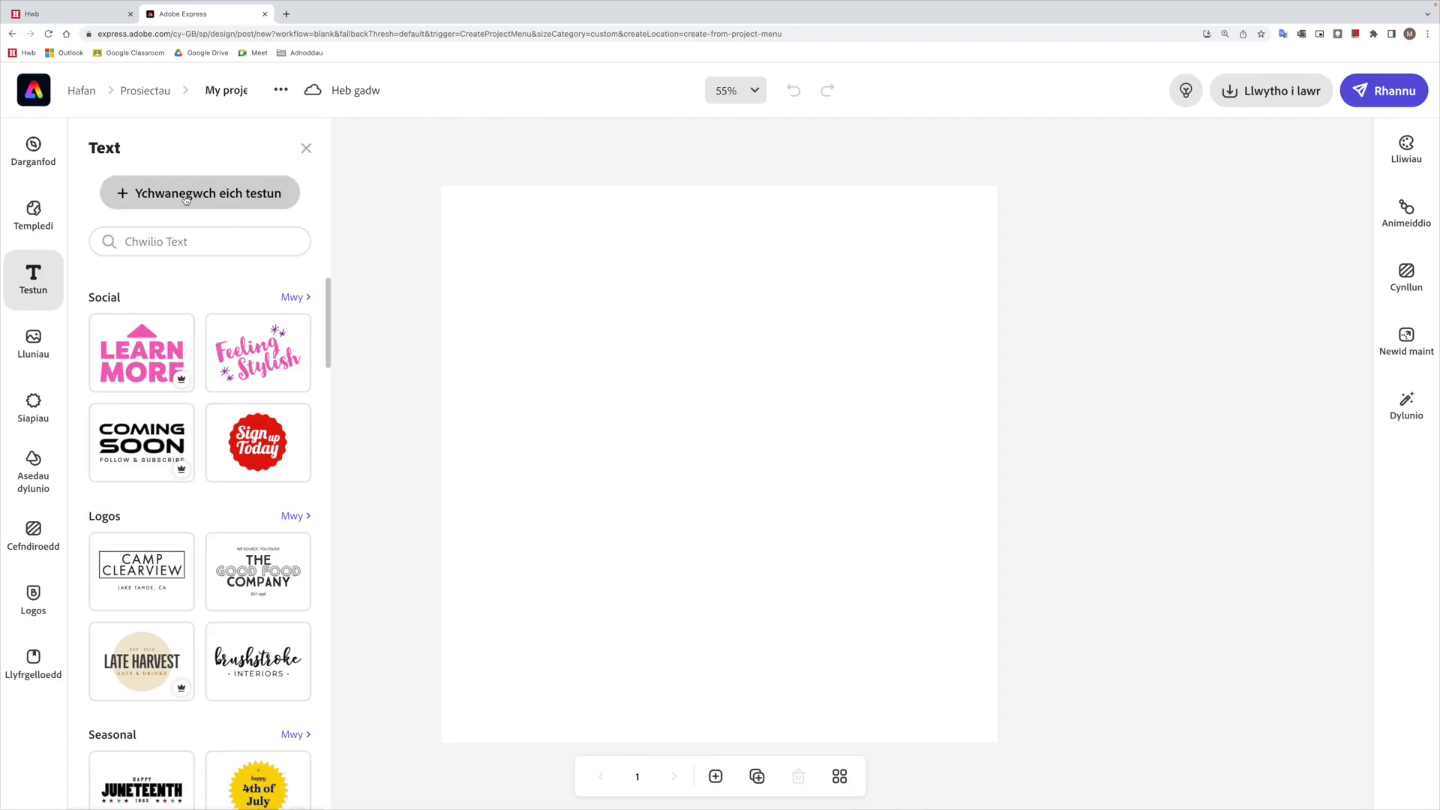
click(158, 196)
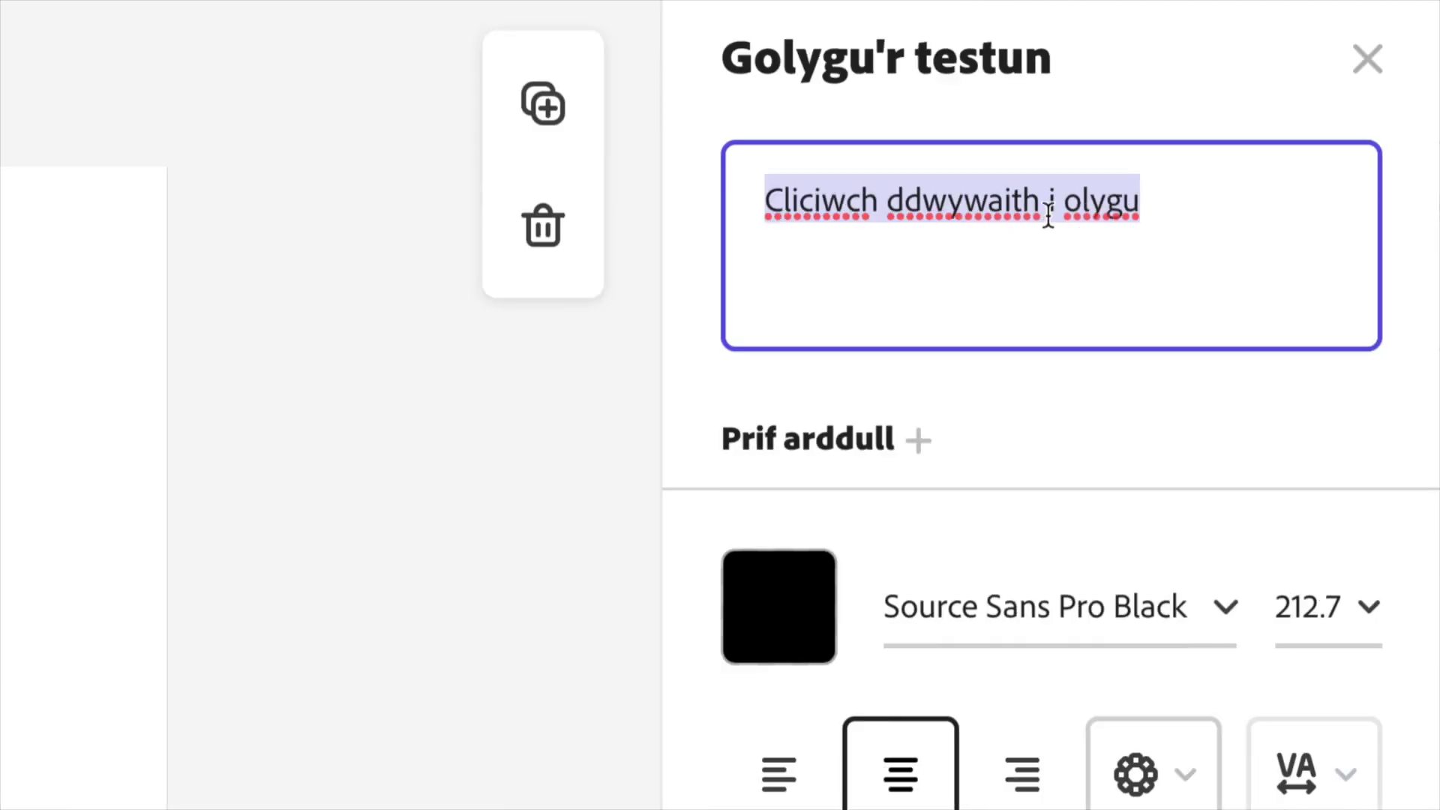
click(1304, 201)
triple_click(1049, 210)
text(Cestyll)
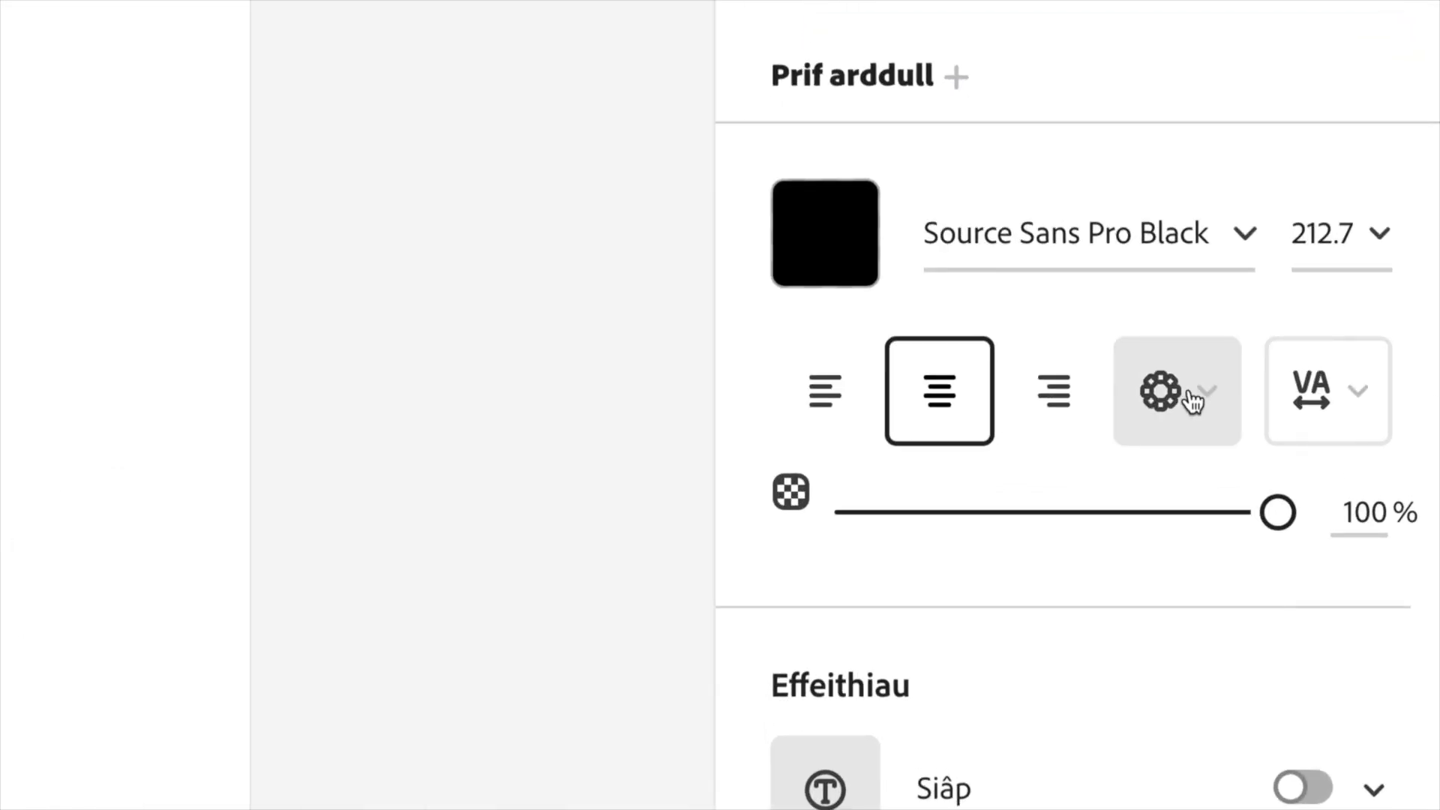
Step: Arrange the Cestyll text in the upward-arching circular layout and enlarge it to a font size of about 540
click(1215, 417)
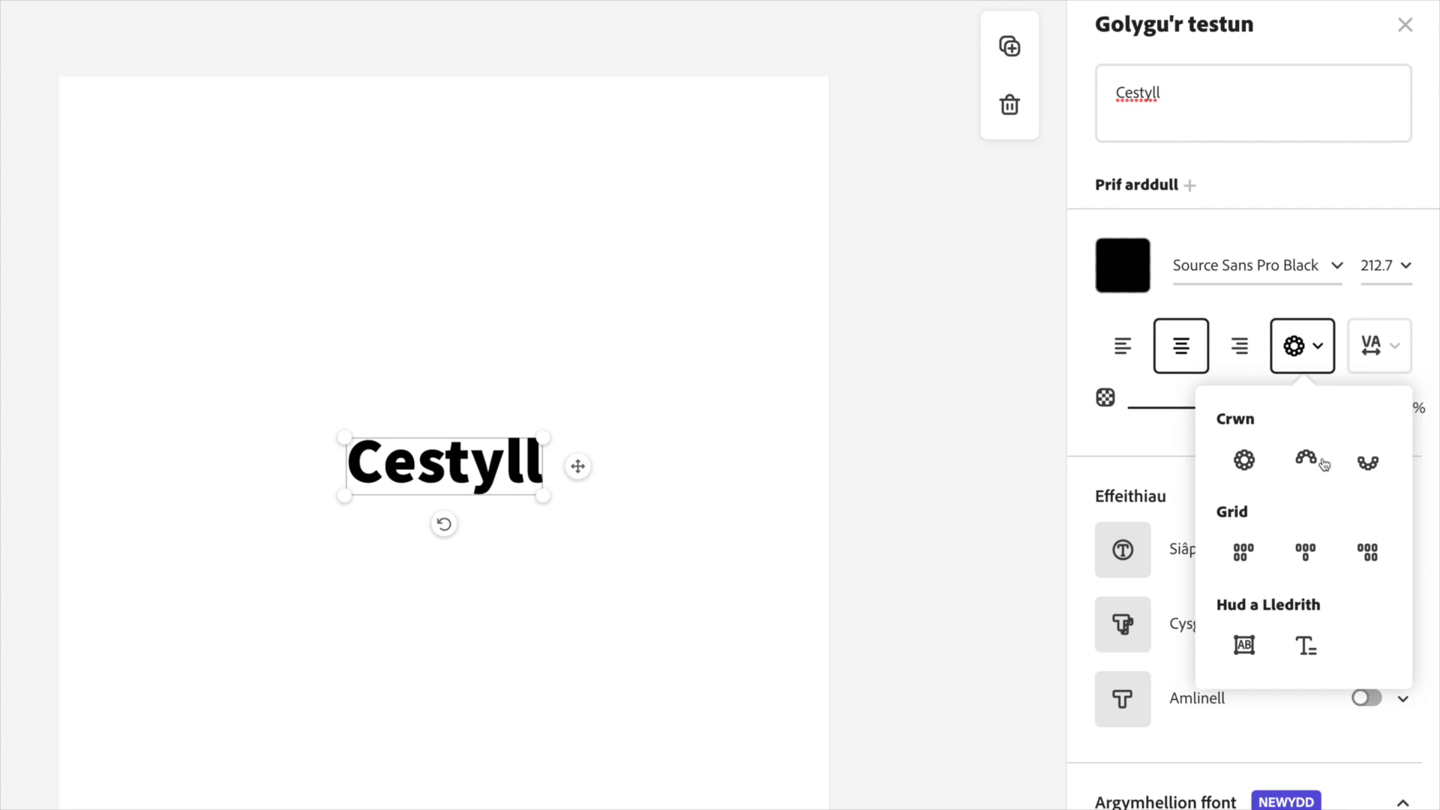
click(1323, 463)
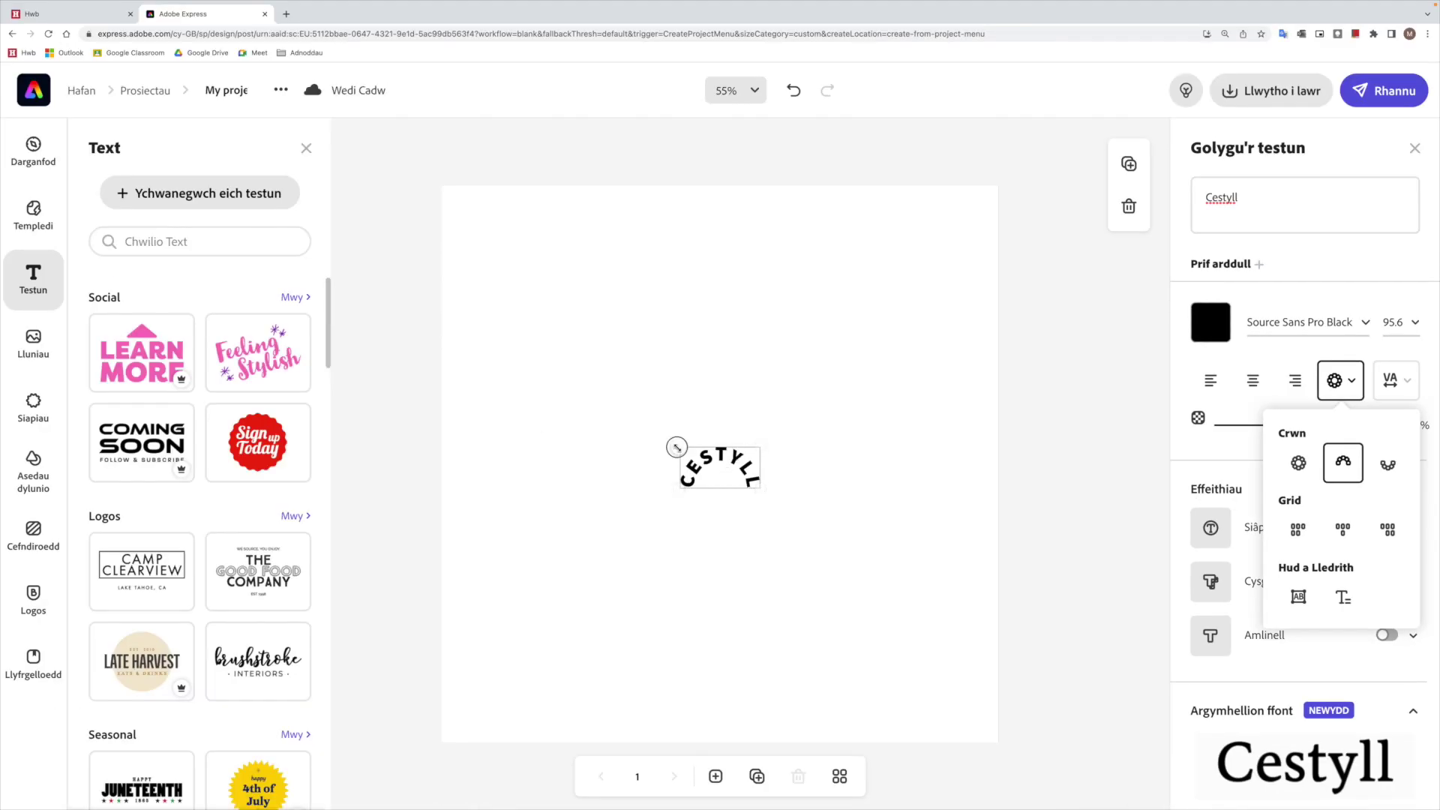
drag(678, 447, 492, 279)
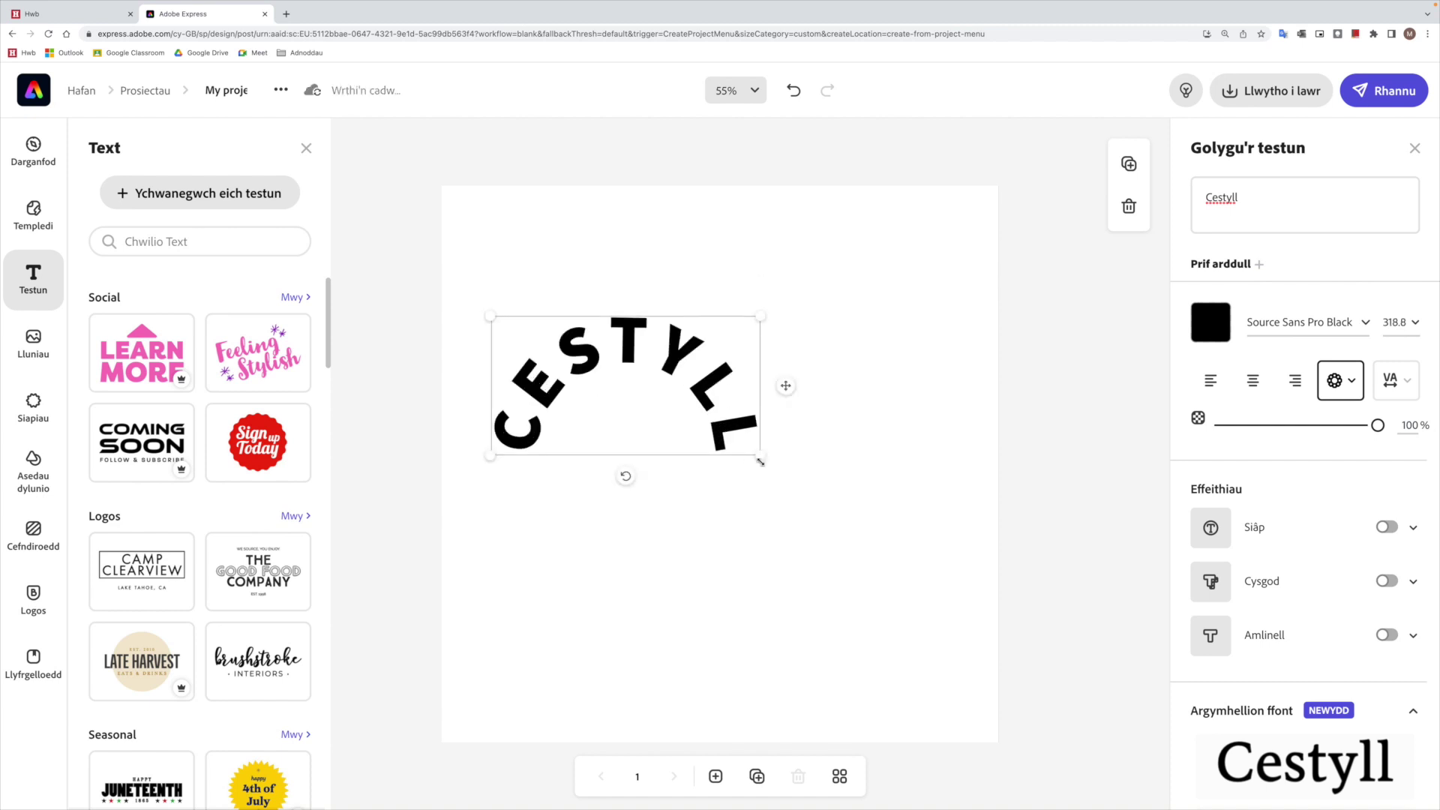
drag(761, 462, 947, 554)
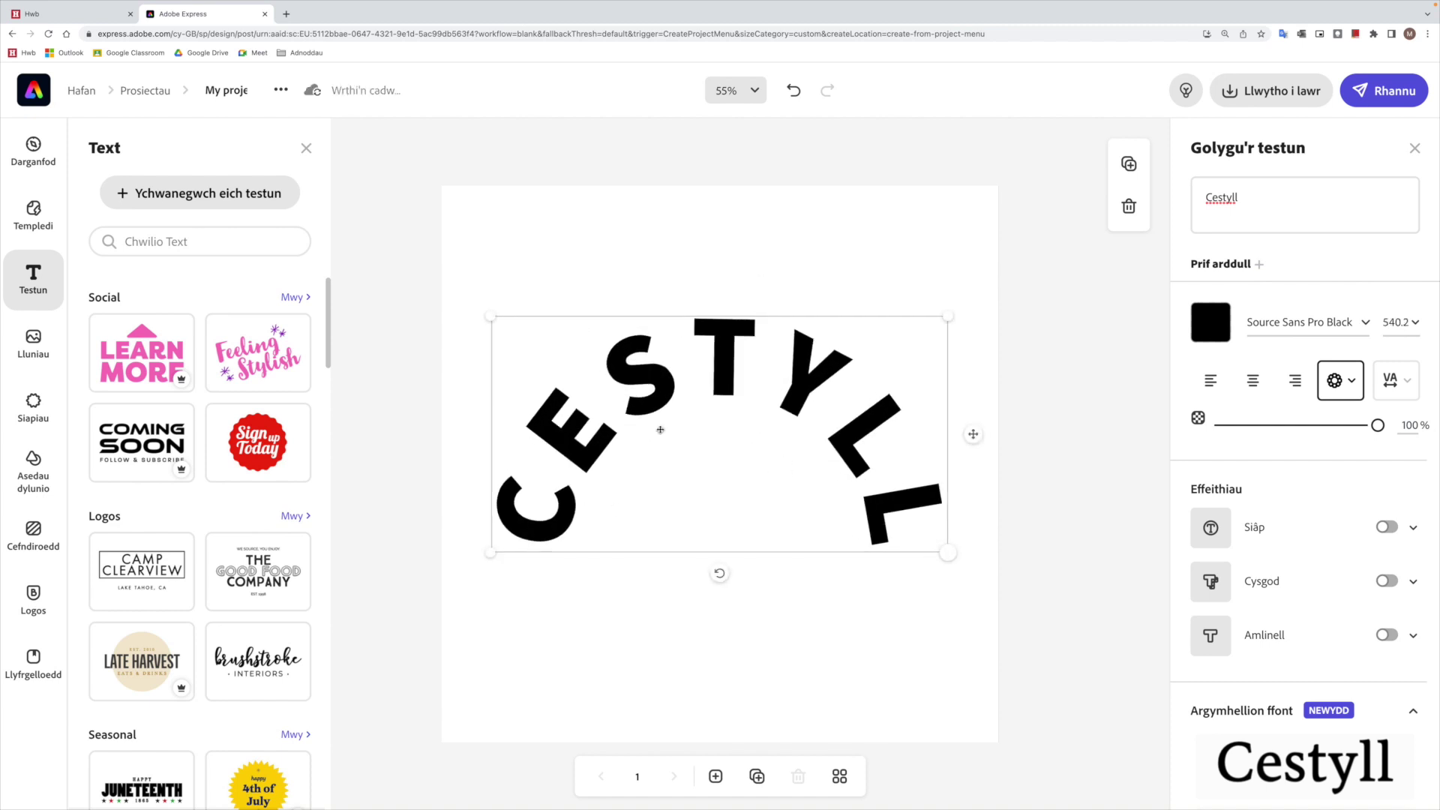
Step: Move the arched Cestyll text up and centre it horizontally in the upper part of the canvas
drag(720, 379, 698, 288)
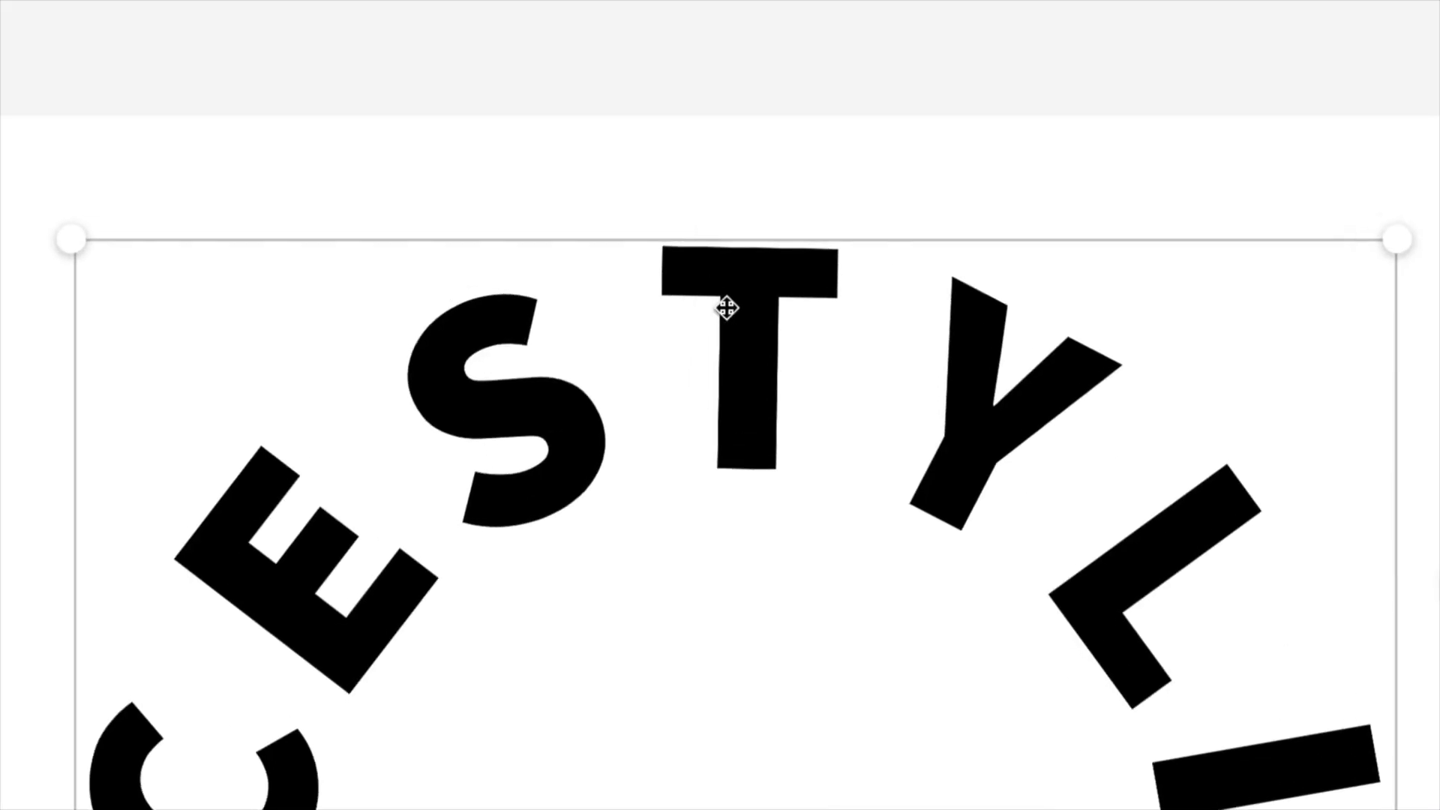
drag(710, 251, 721, 251)
mouse_move(761, 304)
mouse_down()
mouse_move(733, 308)
mouse_move(755, 315)
mouse_move(746, 308)
mouse_up()
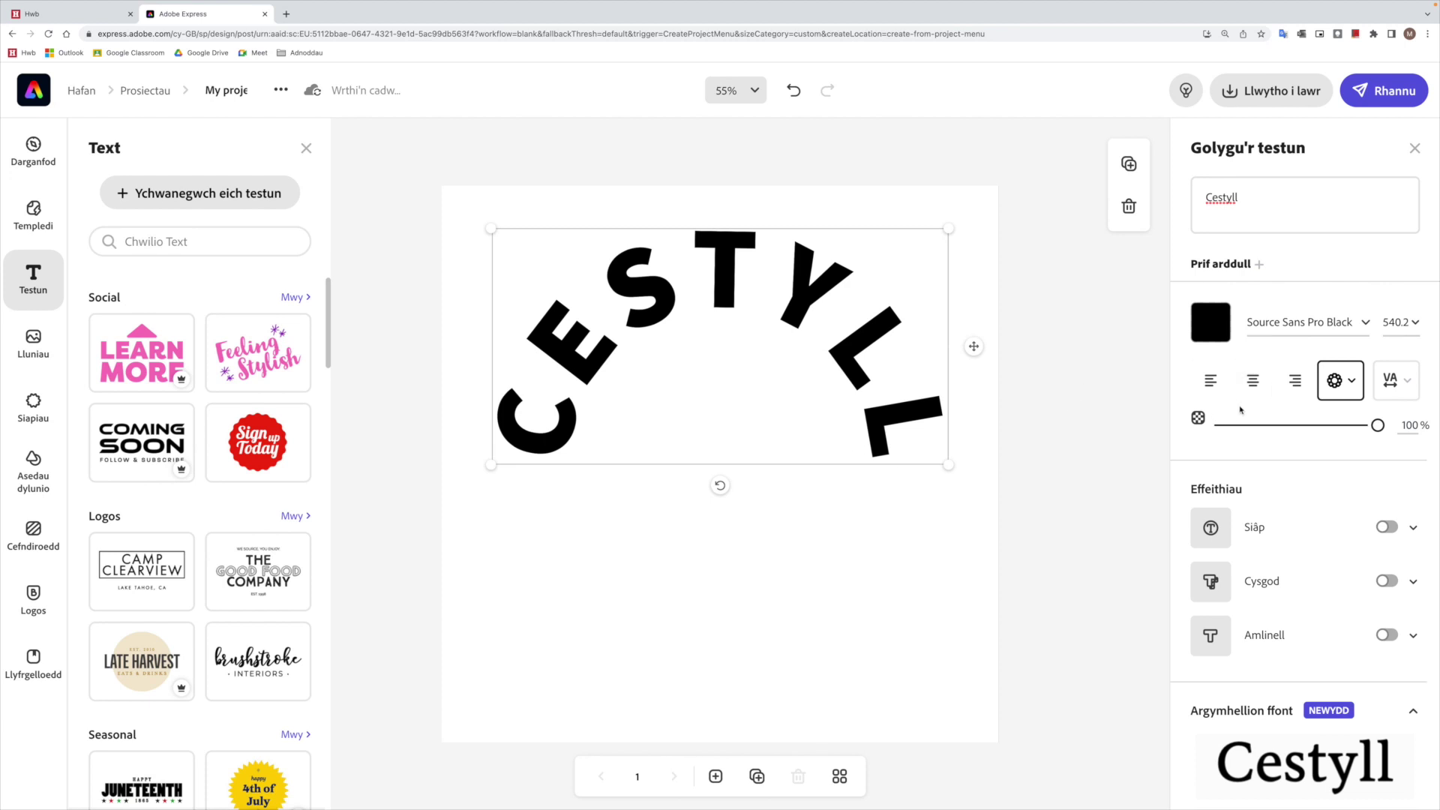
Step: Set the Cestyll text colour to black, #000000, using the custom colour picker
click(1211, 322)
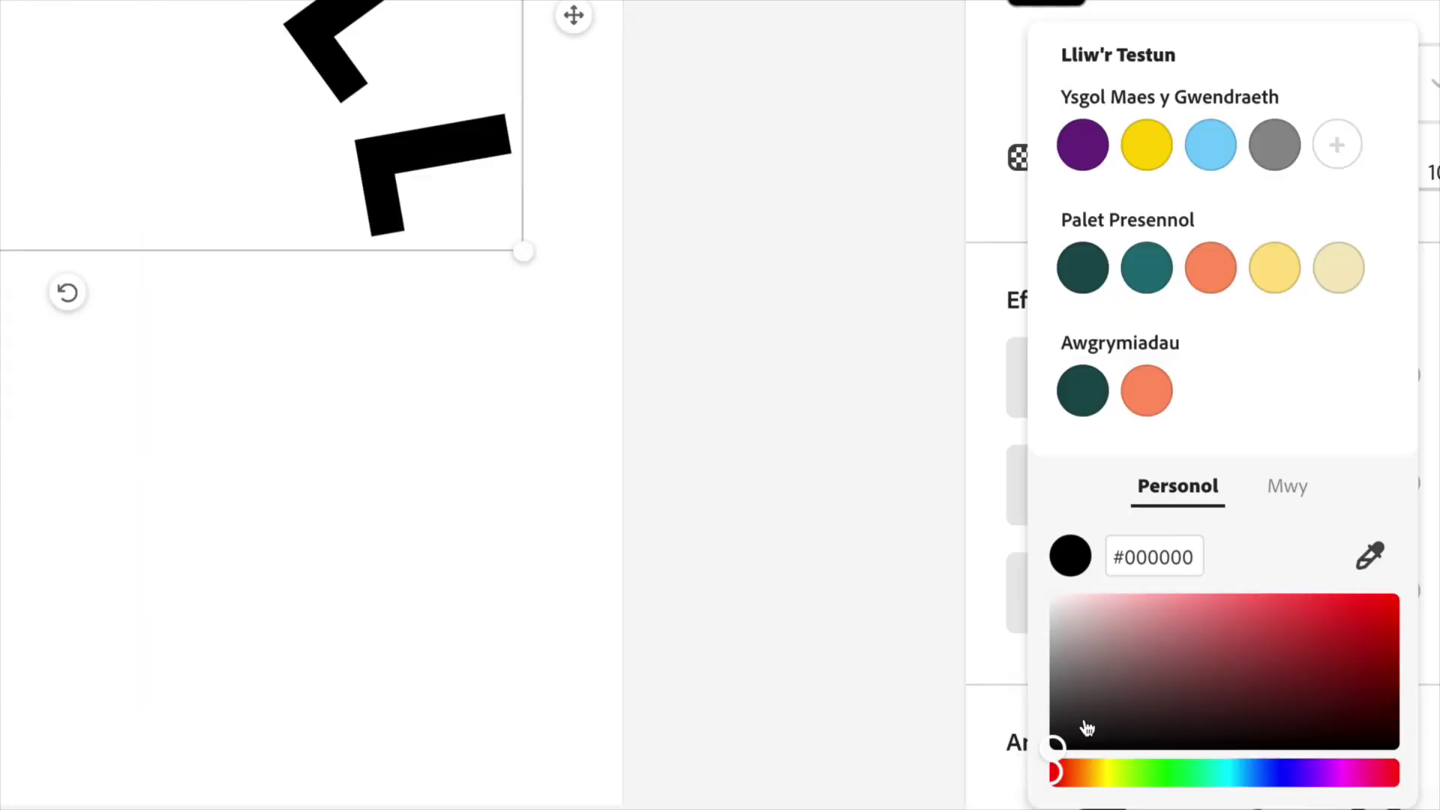
drag(1072, 737, 1049, 751)
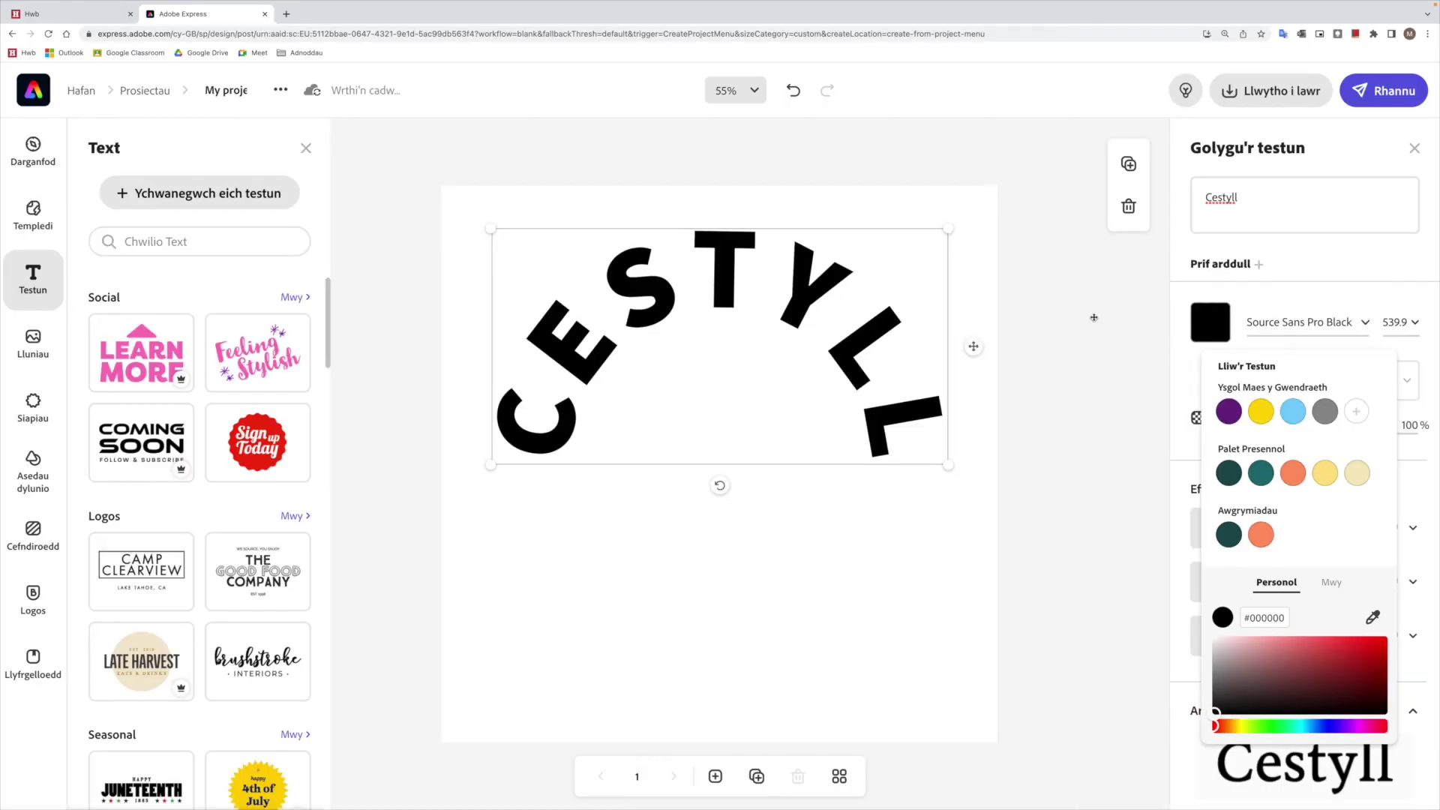
click(1070, 321)
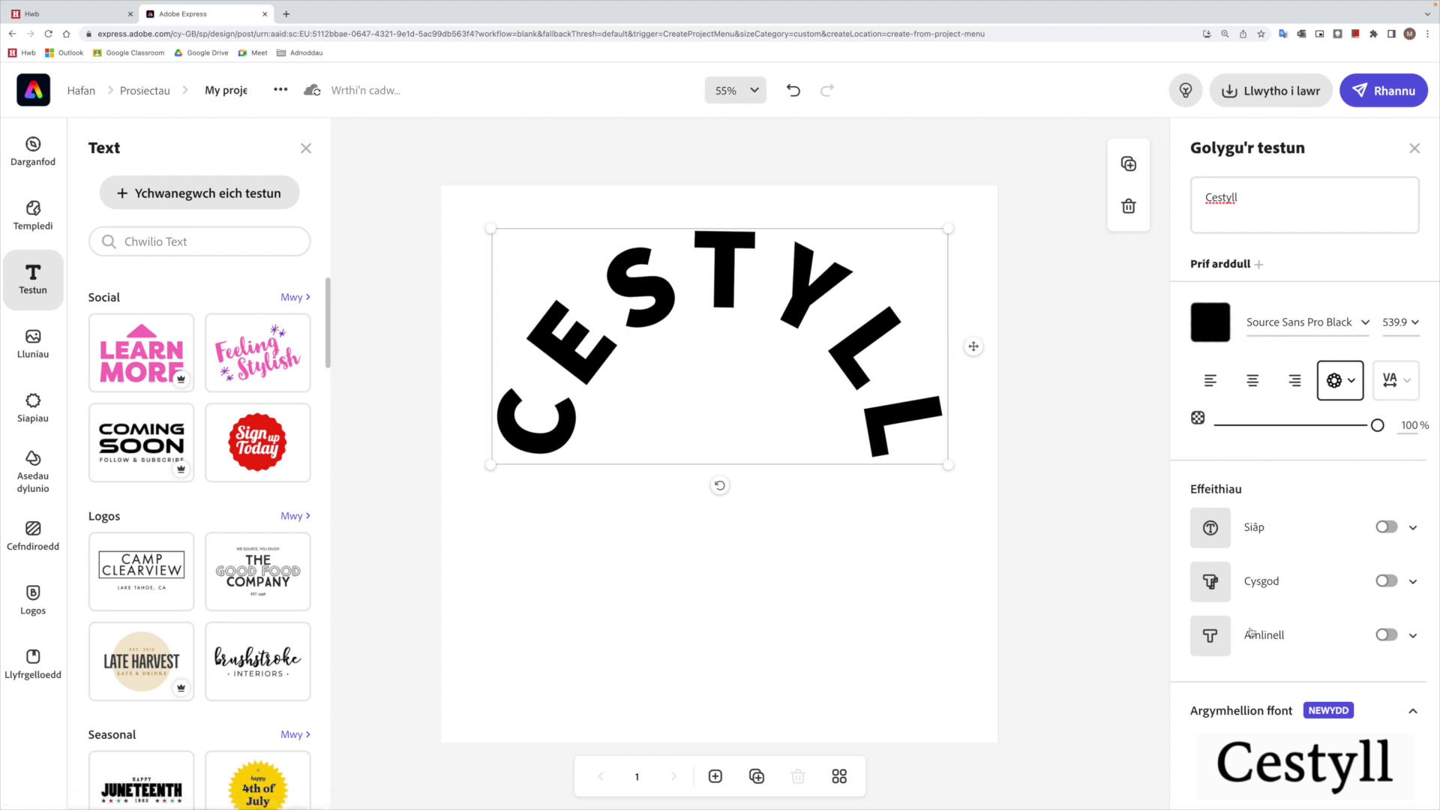
Step: Enable the shadow effect (Cysgod) on the text and colour it yellow #FDD501 from the Ysgol Maes y Gwendraeth palette
click(1386, 582)
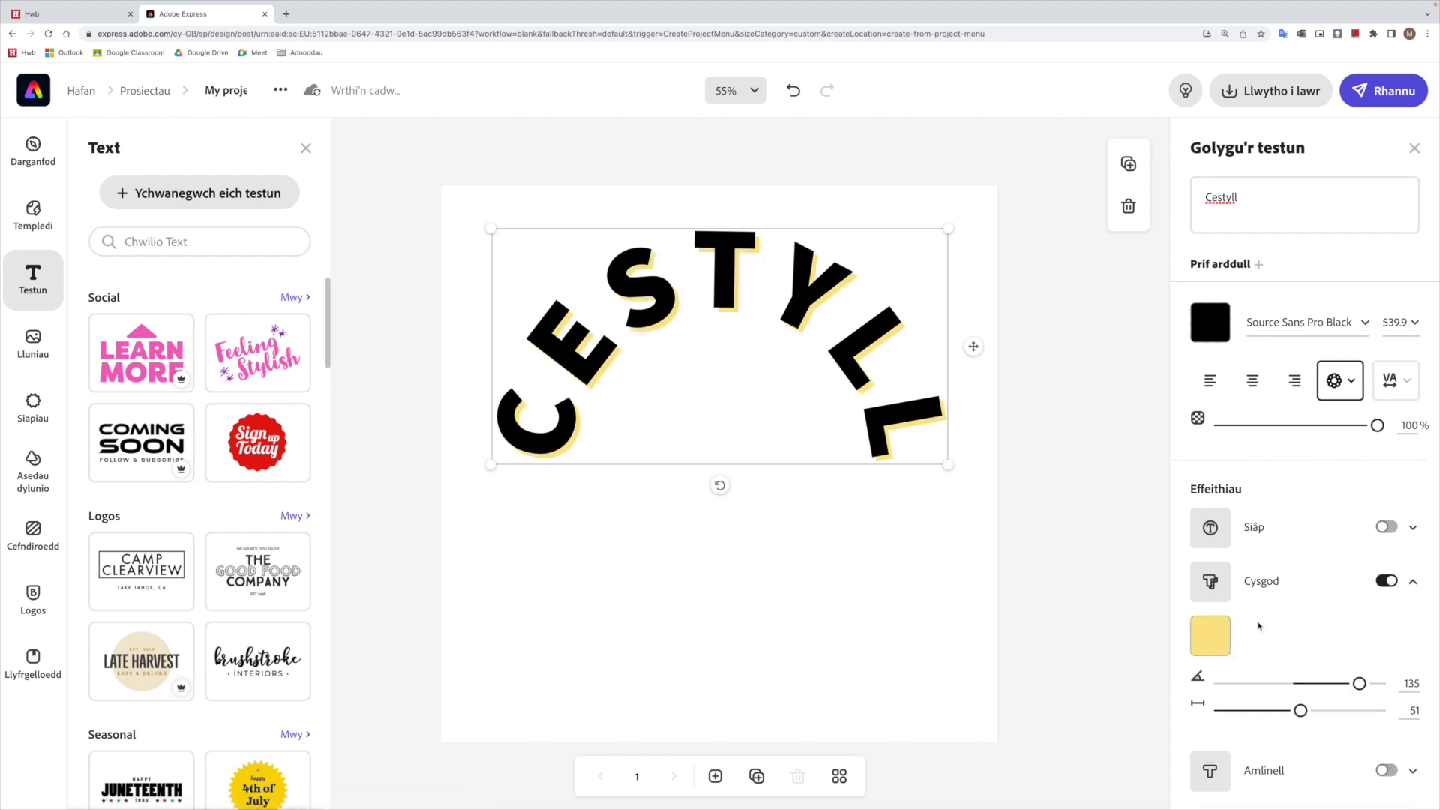
click(1210, 636)
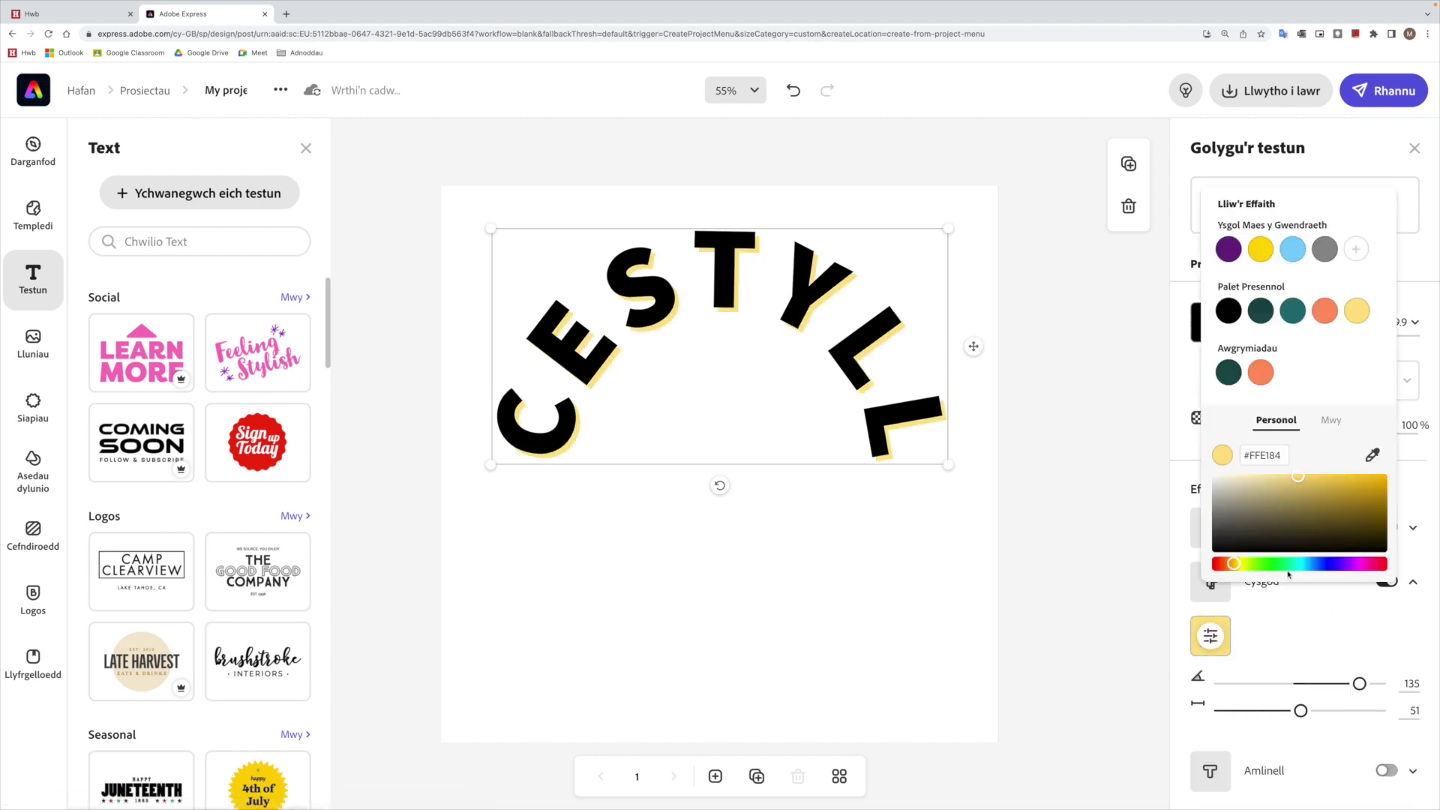
click(1259, 255)
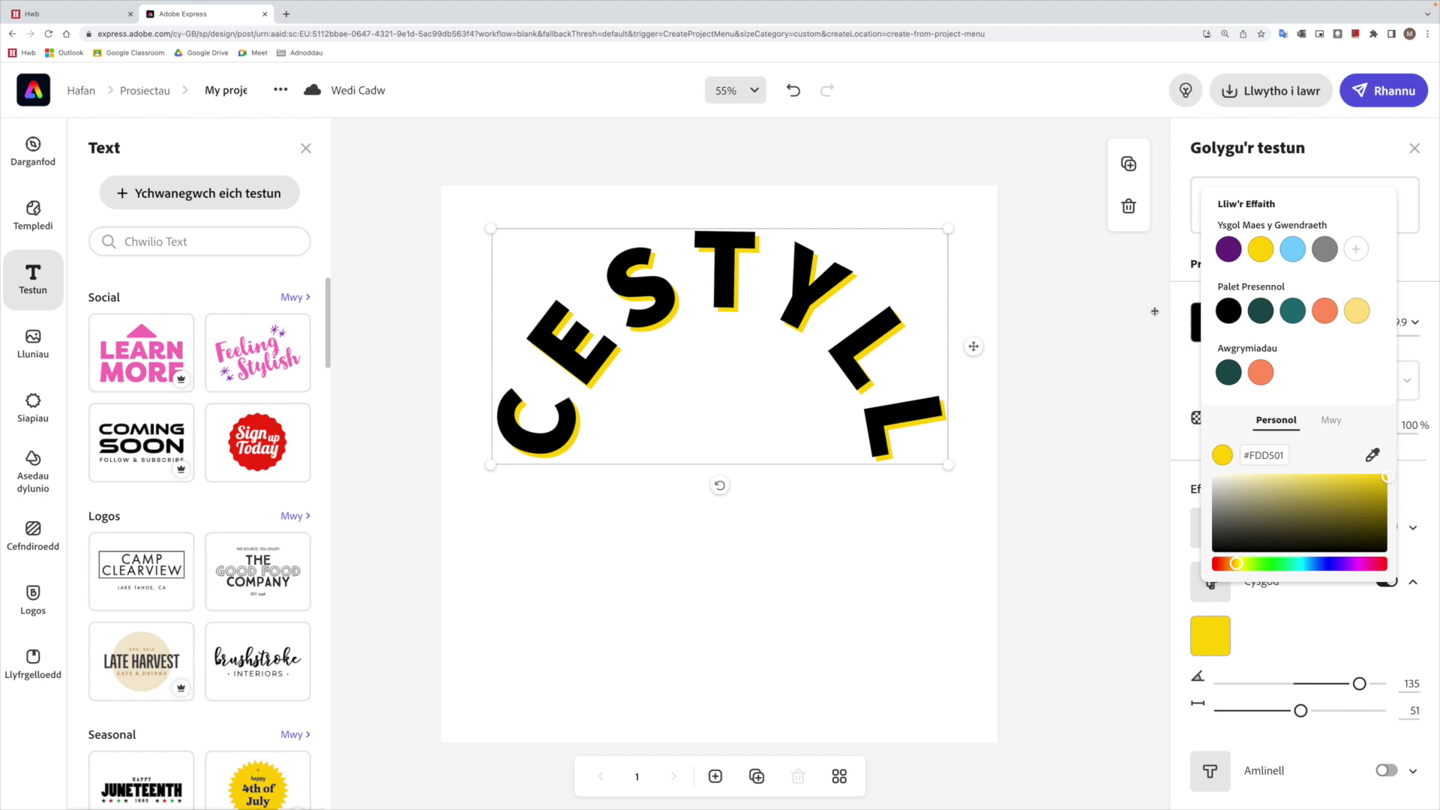
click(1065, 288)
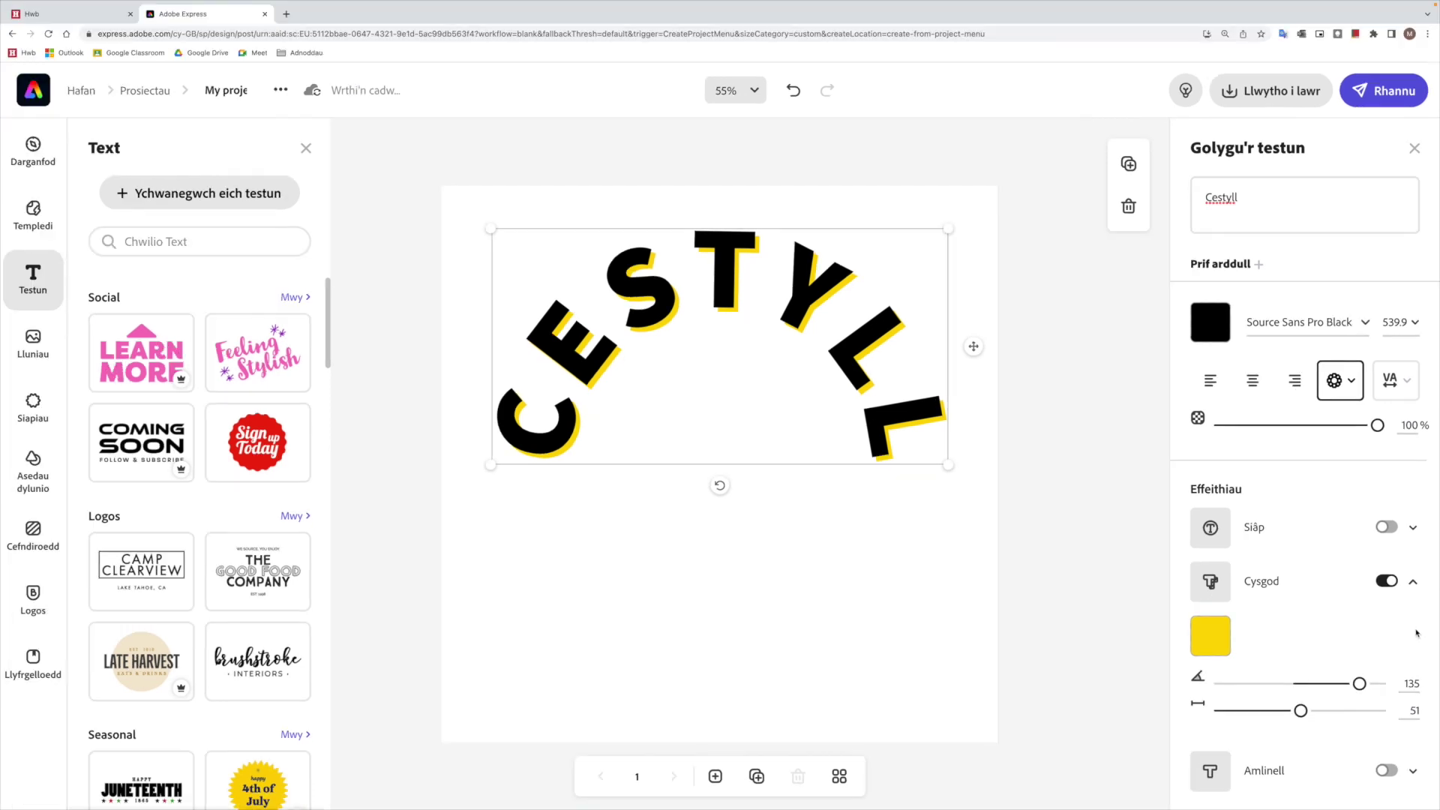
Step: Enable the outline effect (Amlinell) on the text and colour it with the same Ysgol Maes y Gwendraeth yellow, #FDD501
scroll(1397, 630, down, 1)
scroll(1397, 630, down, 2)
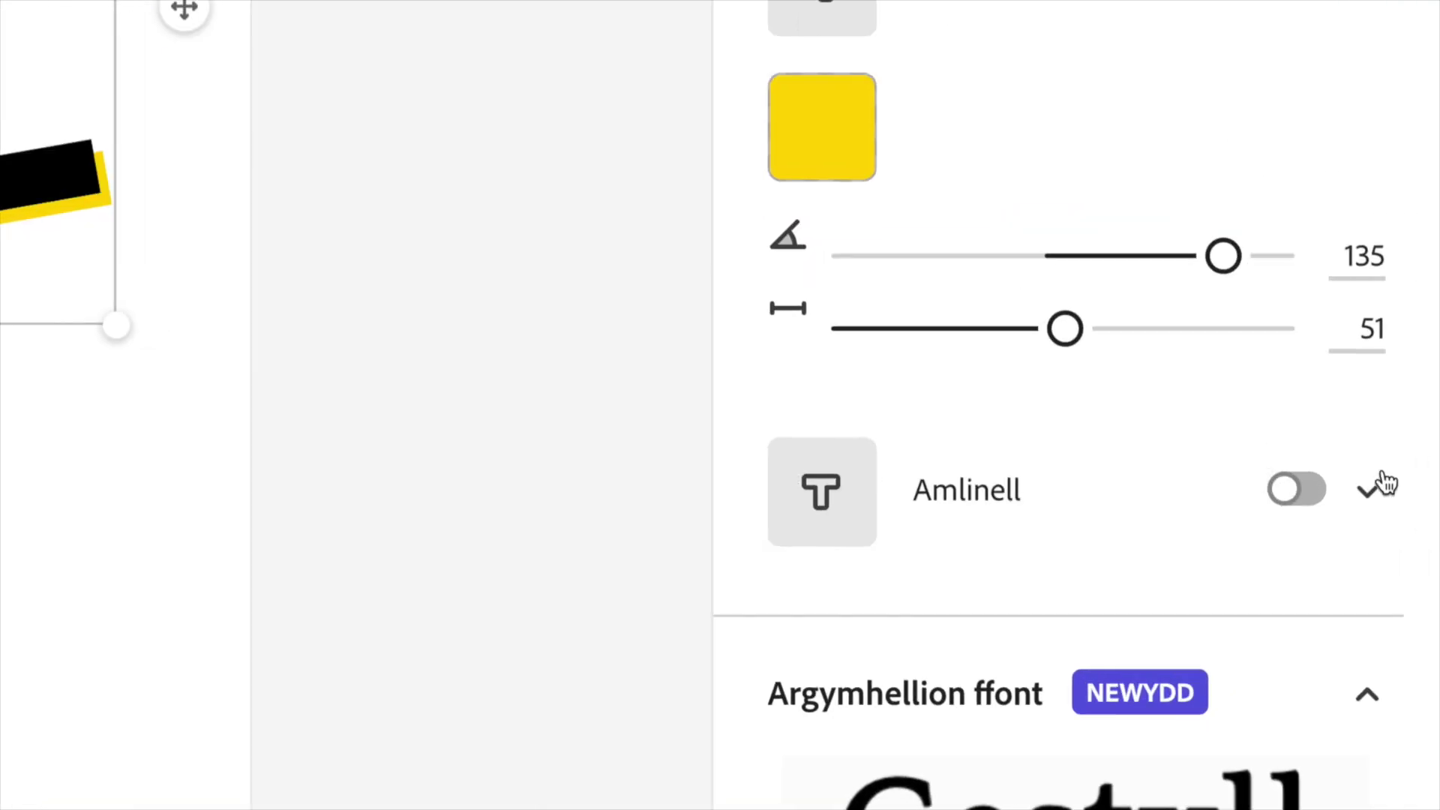
click(1284, 490)
click(1210, 580)
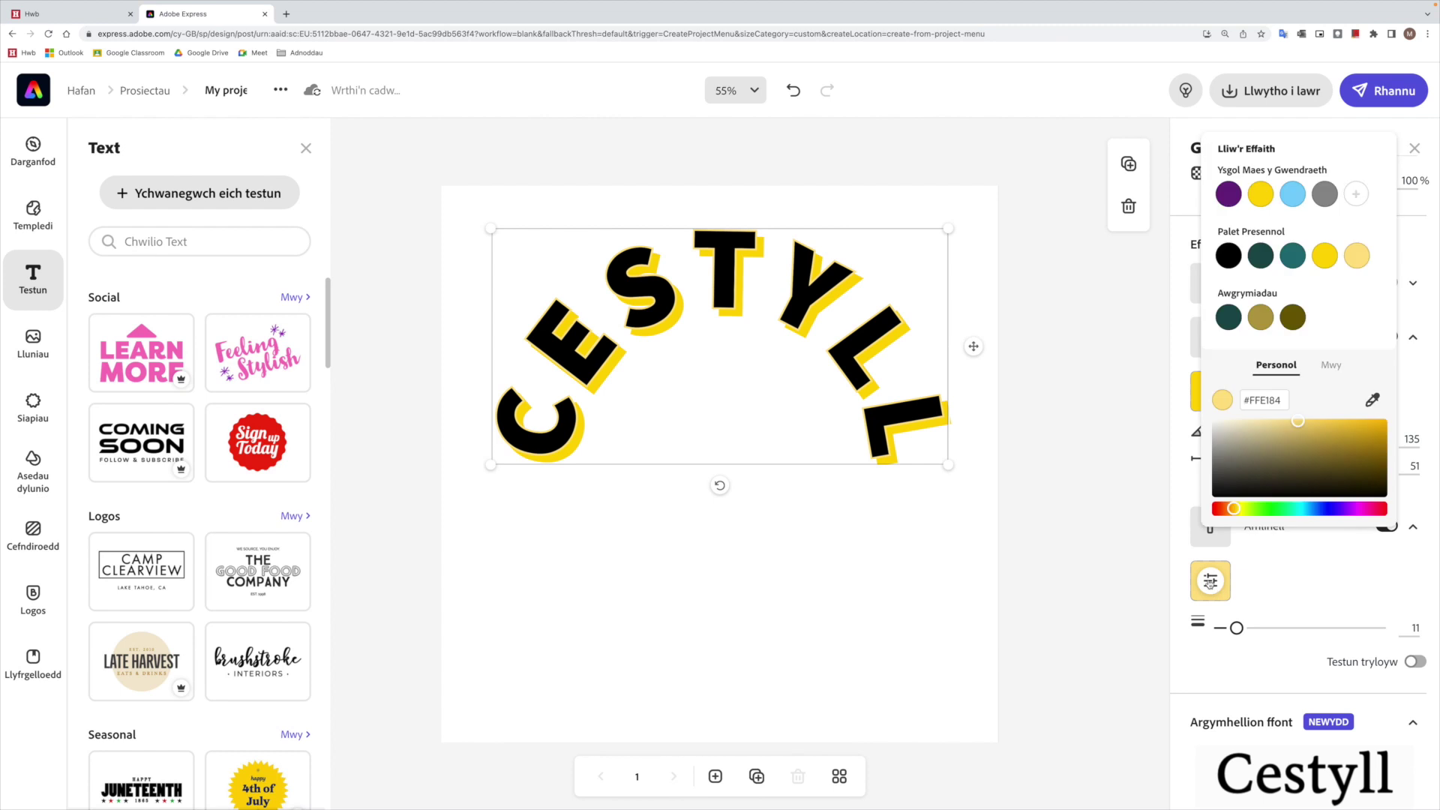
click(1261, 194)
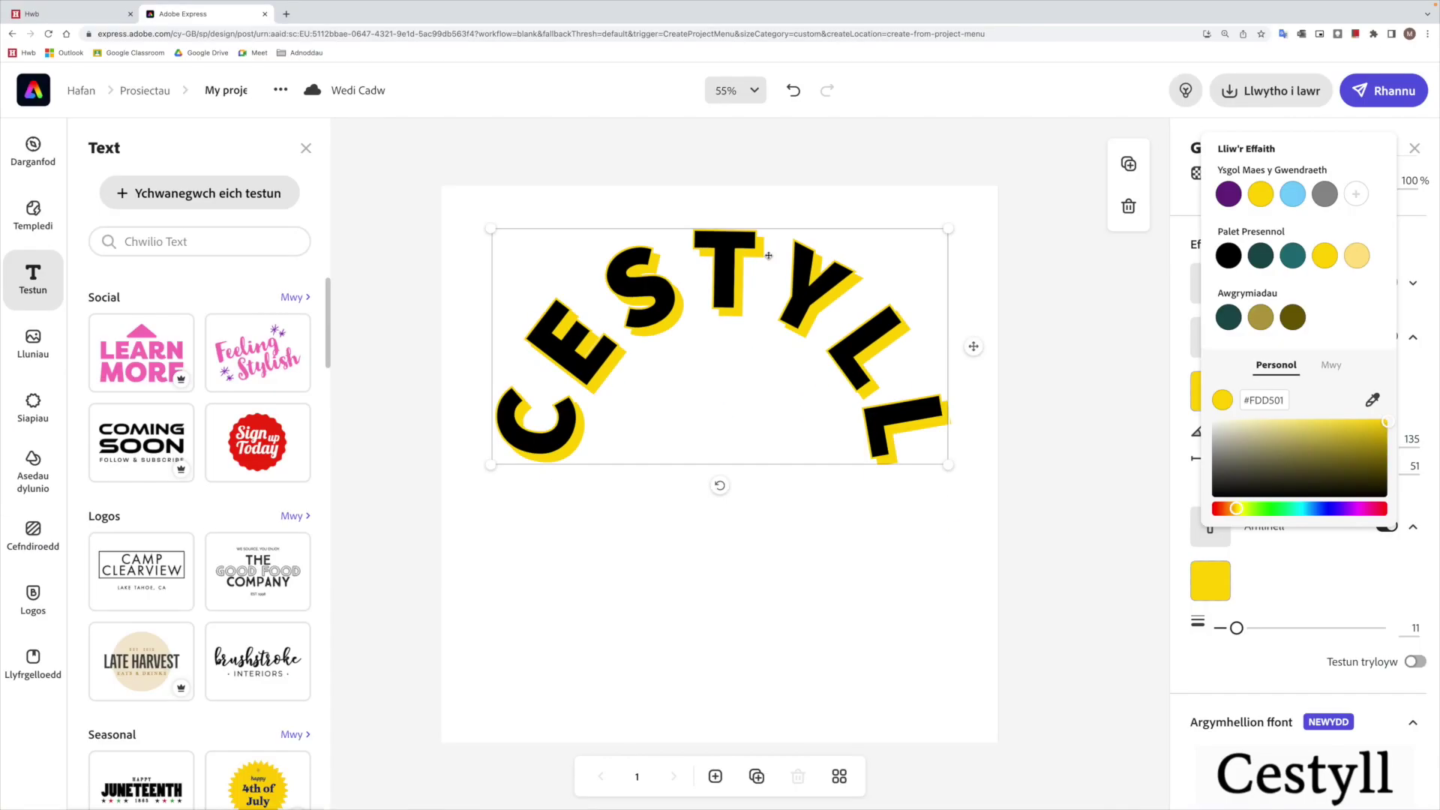
Step: Try red, green and white from the extended swatches as the outline colour, and return the outline to yellow
click(1334, 365)
scroll(1346, 551, down, 3)
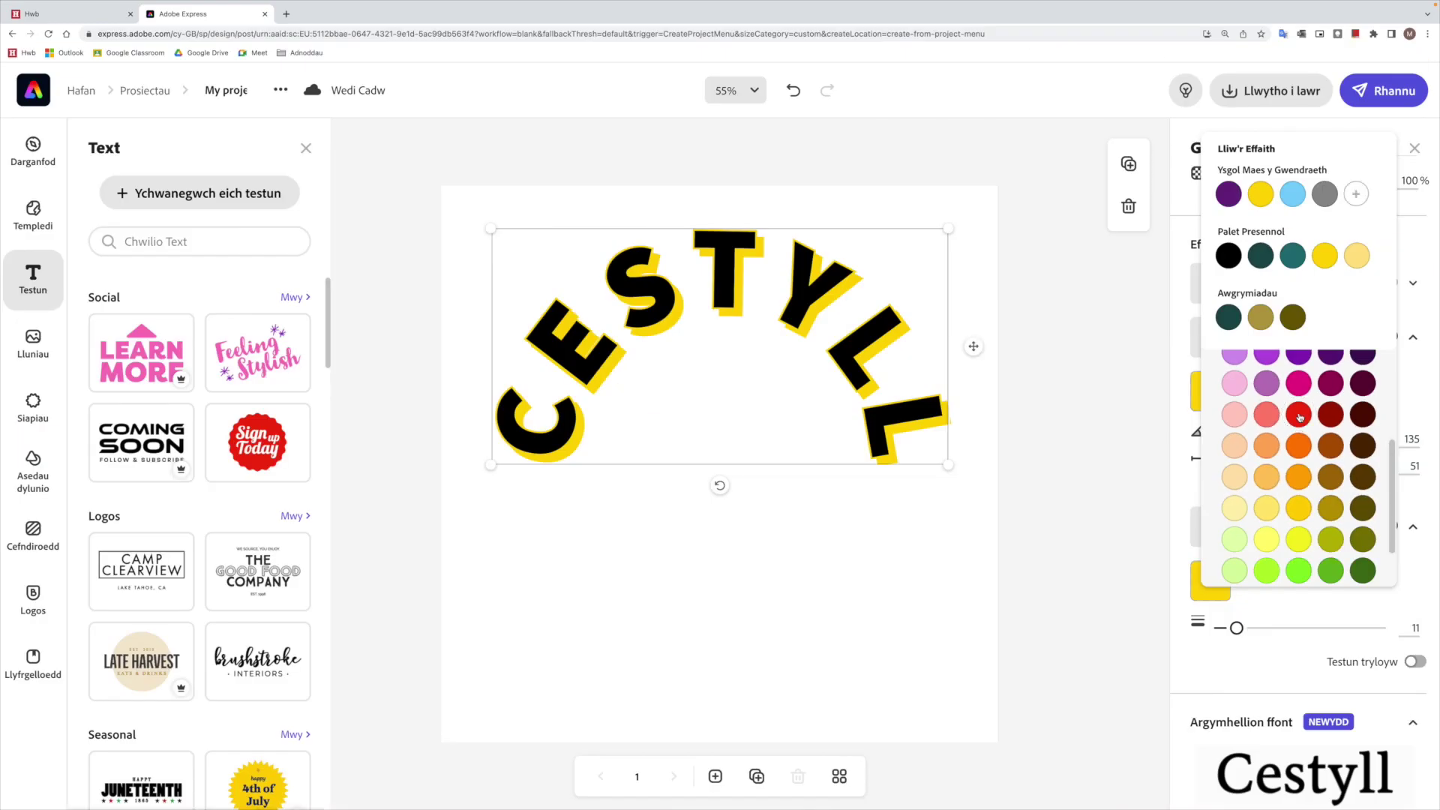
click(1299, 414)
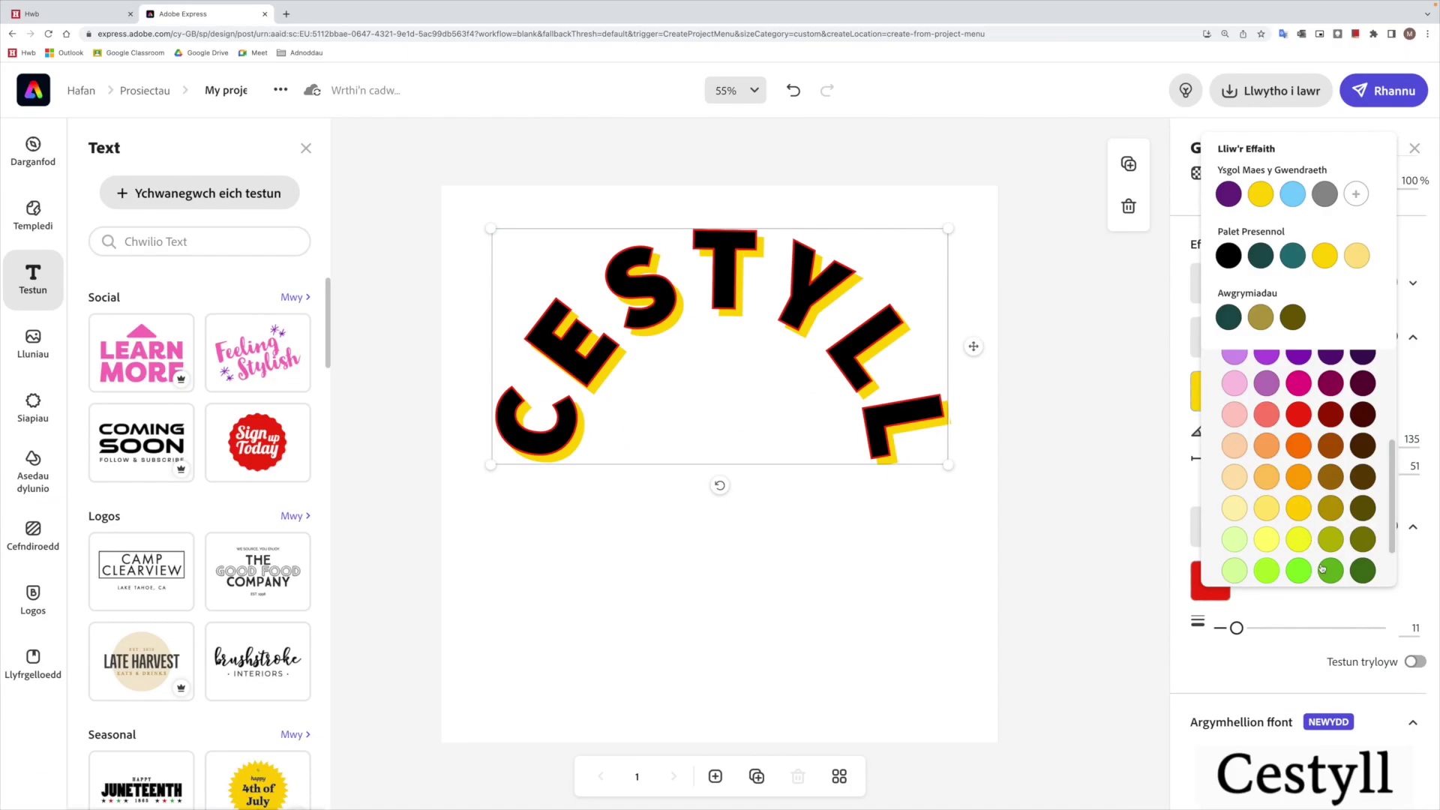
click(1330, 571)
scroll(1289, 434, up, 5)
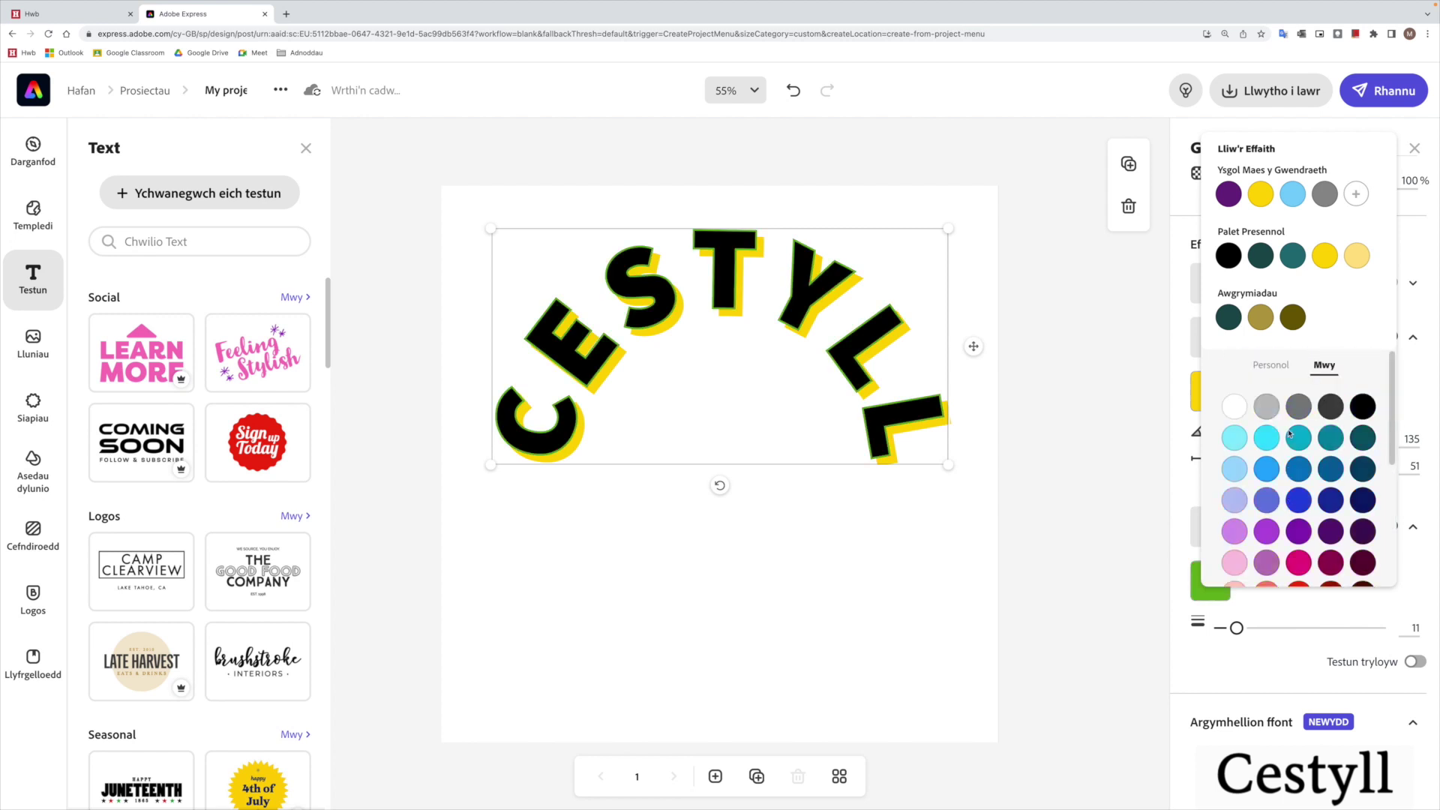
click(1234, 407)
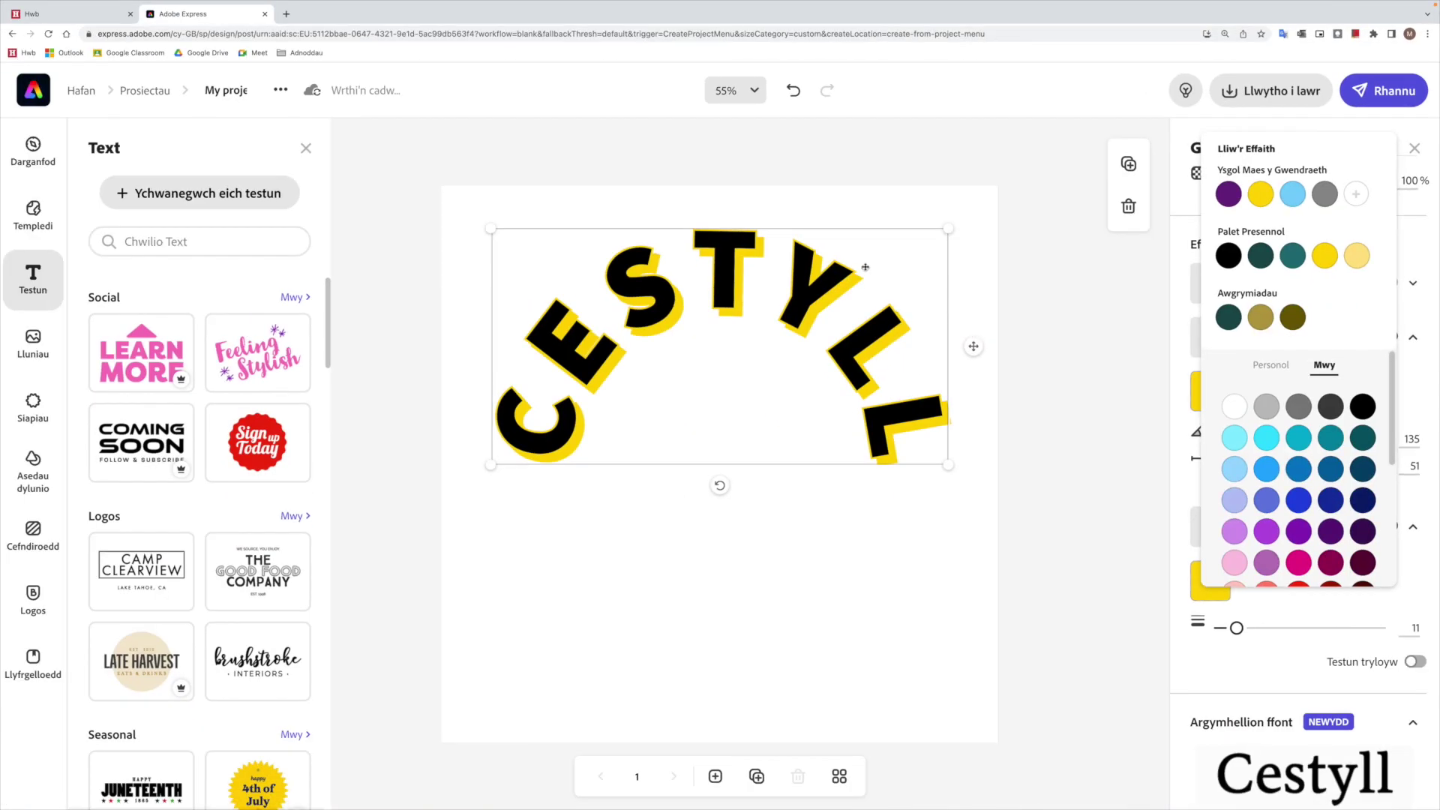
click(1425, 238)
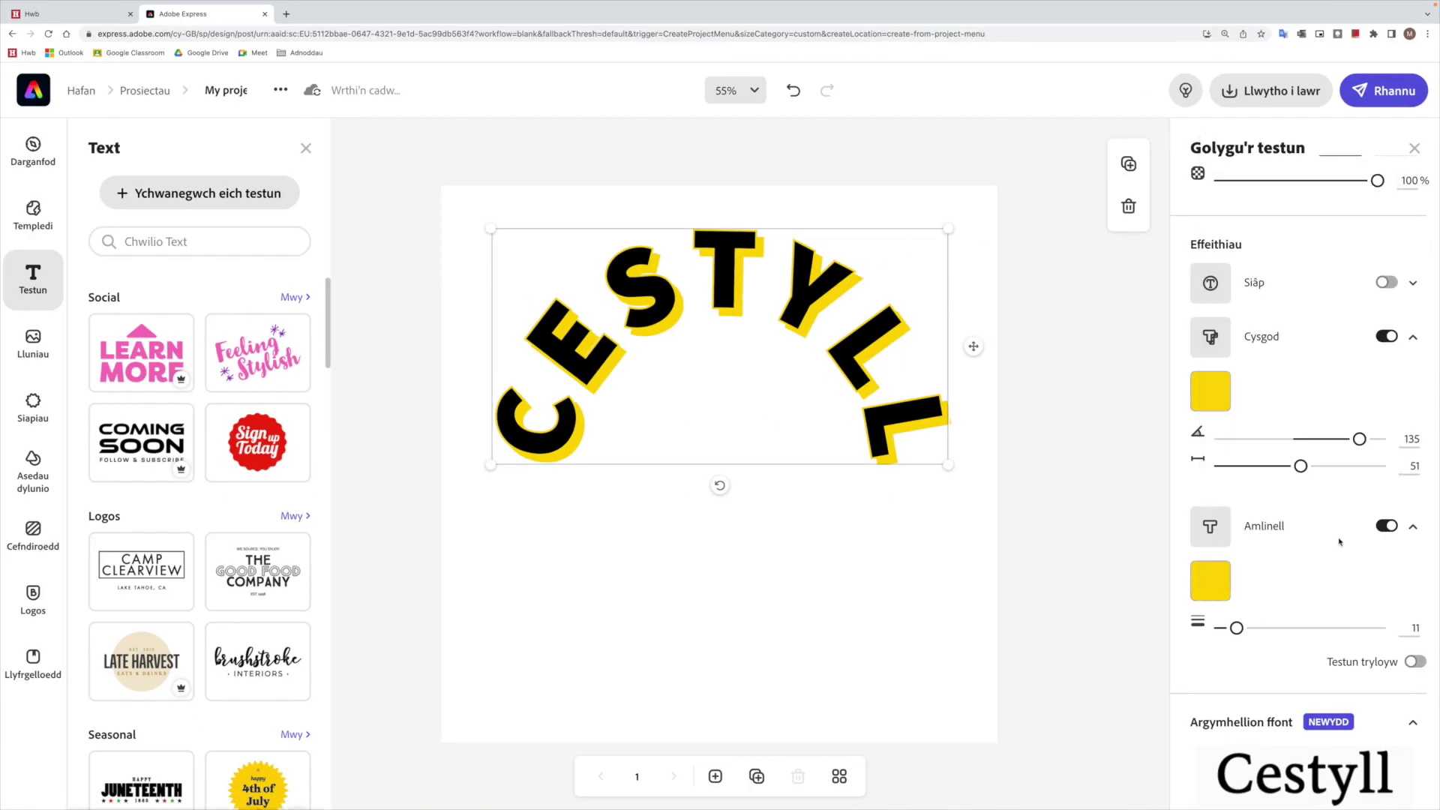
Step: Set the outline thickness to 91 and apply the first suggested serif font to the Cestyll text
drag(1238, 631, 1362, 632)
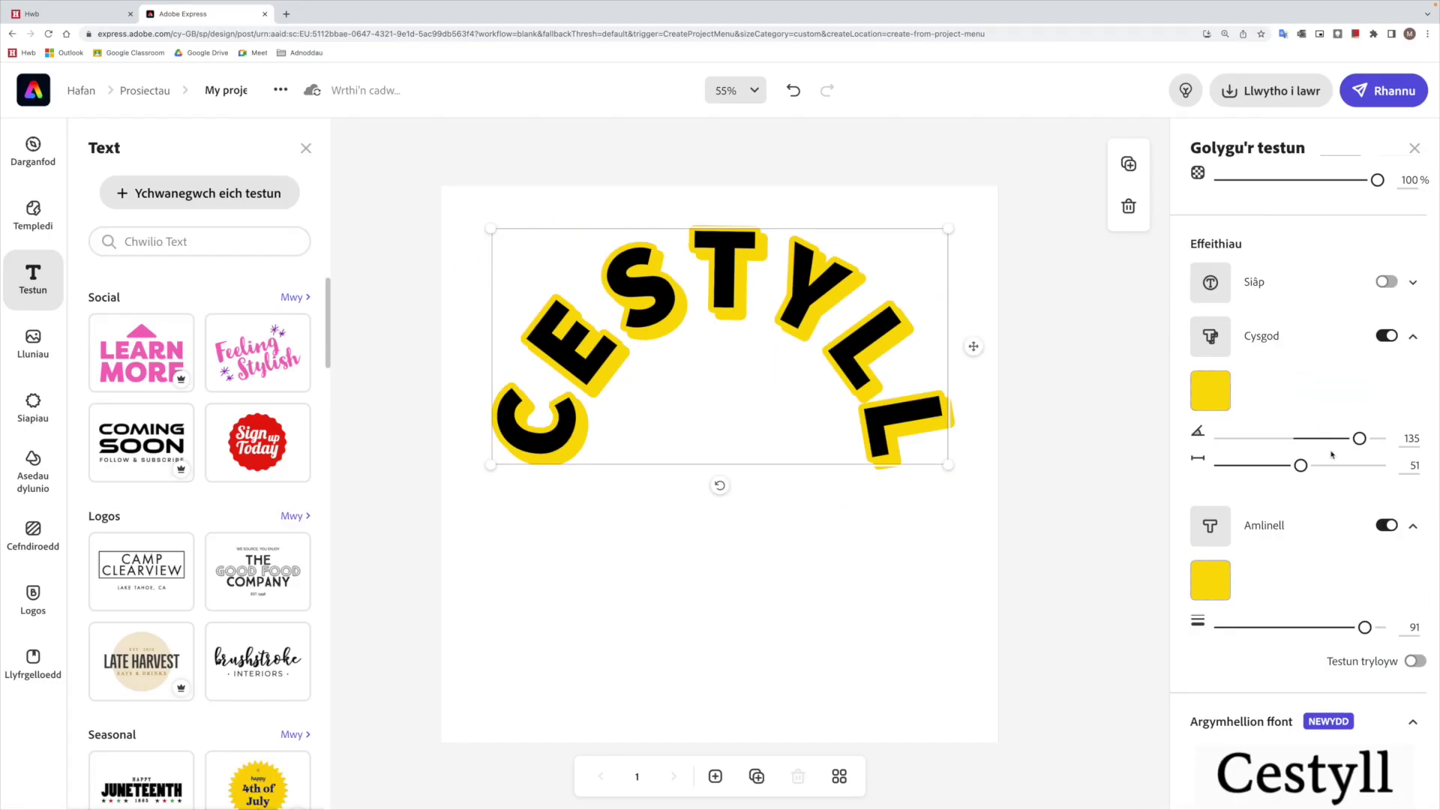
scroll(1332, 454, up, 4)
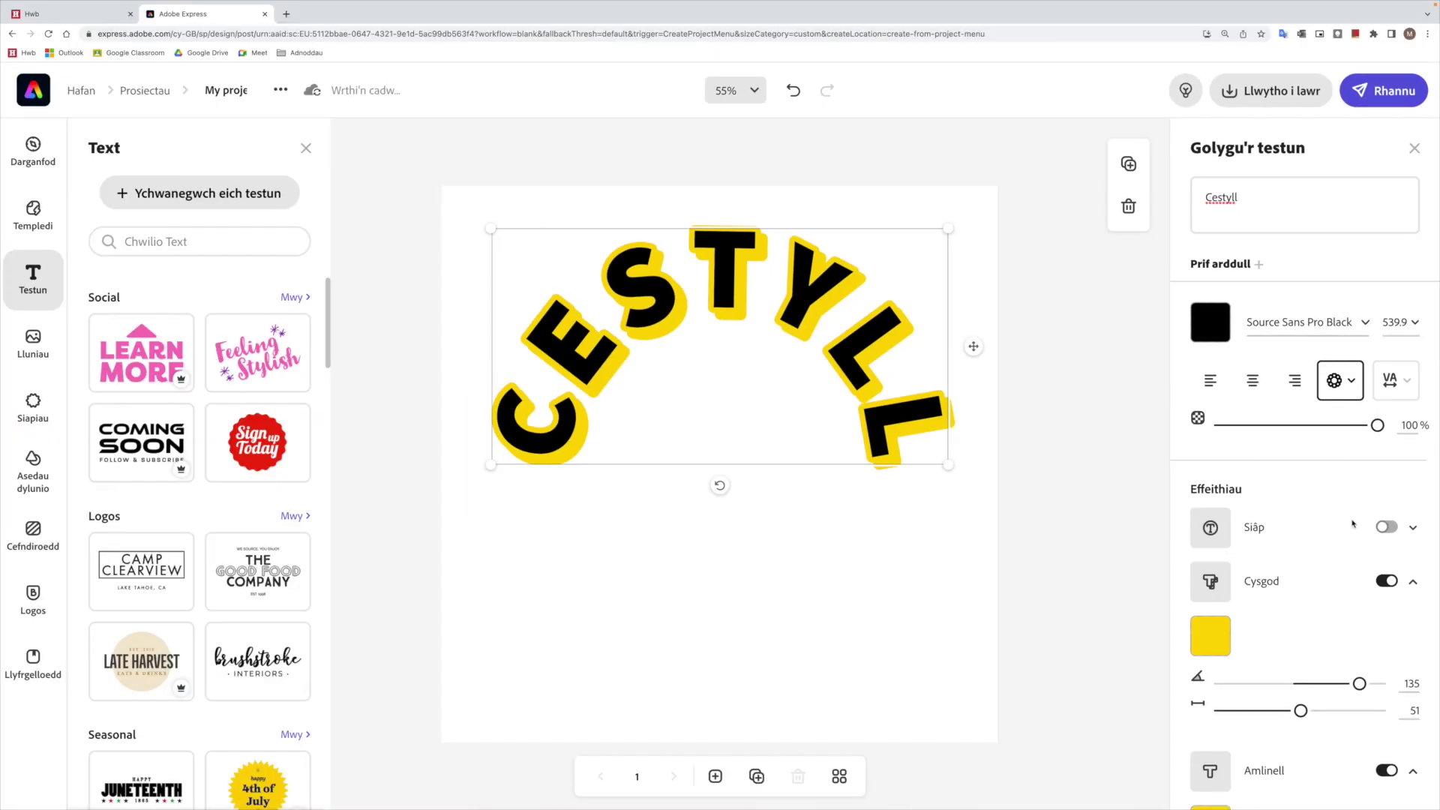
scroll(1350, 517, down, 5)
scroll(1350, 523, down, 2)
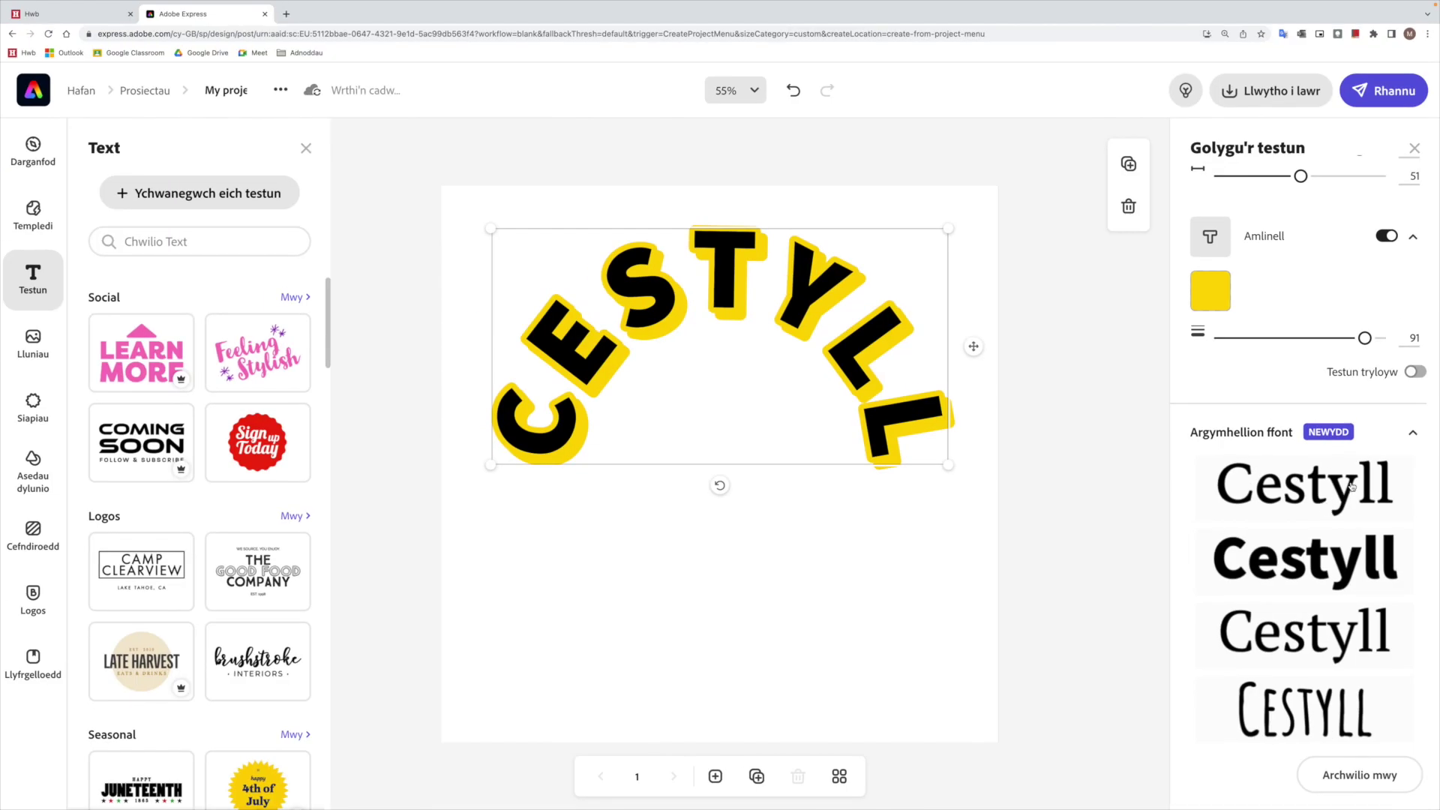
click(1321, 518)
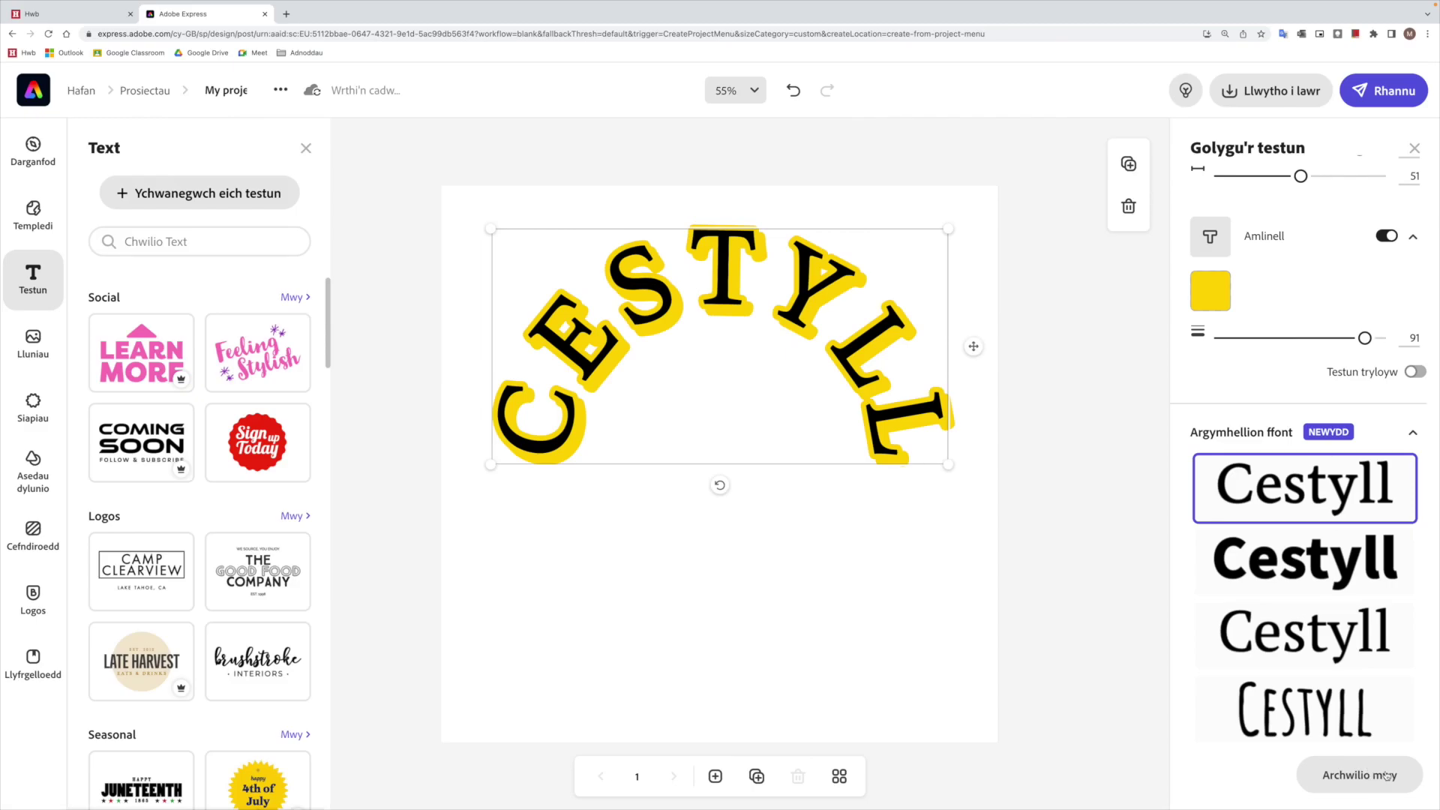
Step: Browse the full list of suggested fonts and show fonts similar to the stencil-style capitals at the end of the list
click(1385, 776)
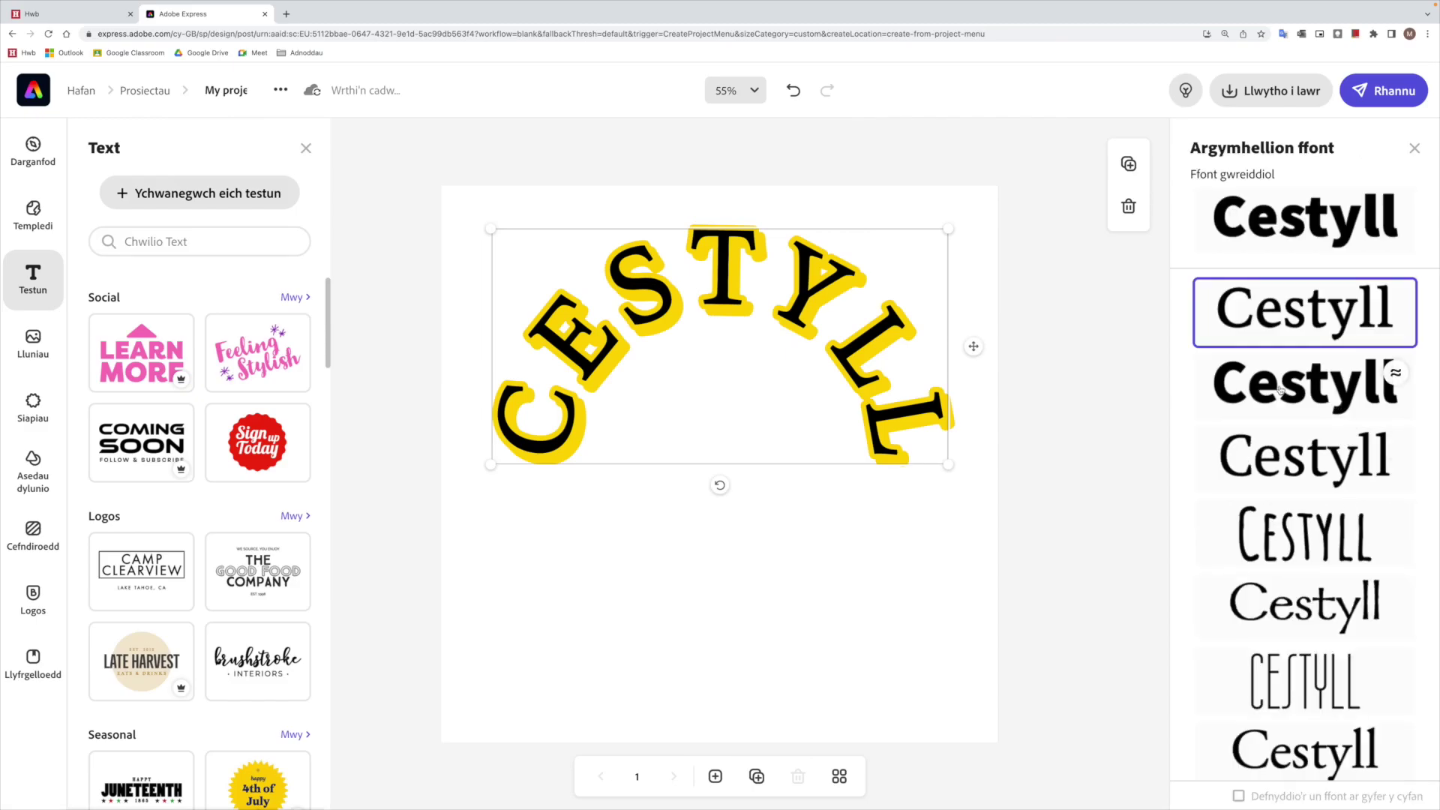
scroll(1310, 395, down, 2)
scroll(1311, 395, down, 4)
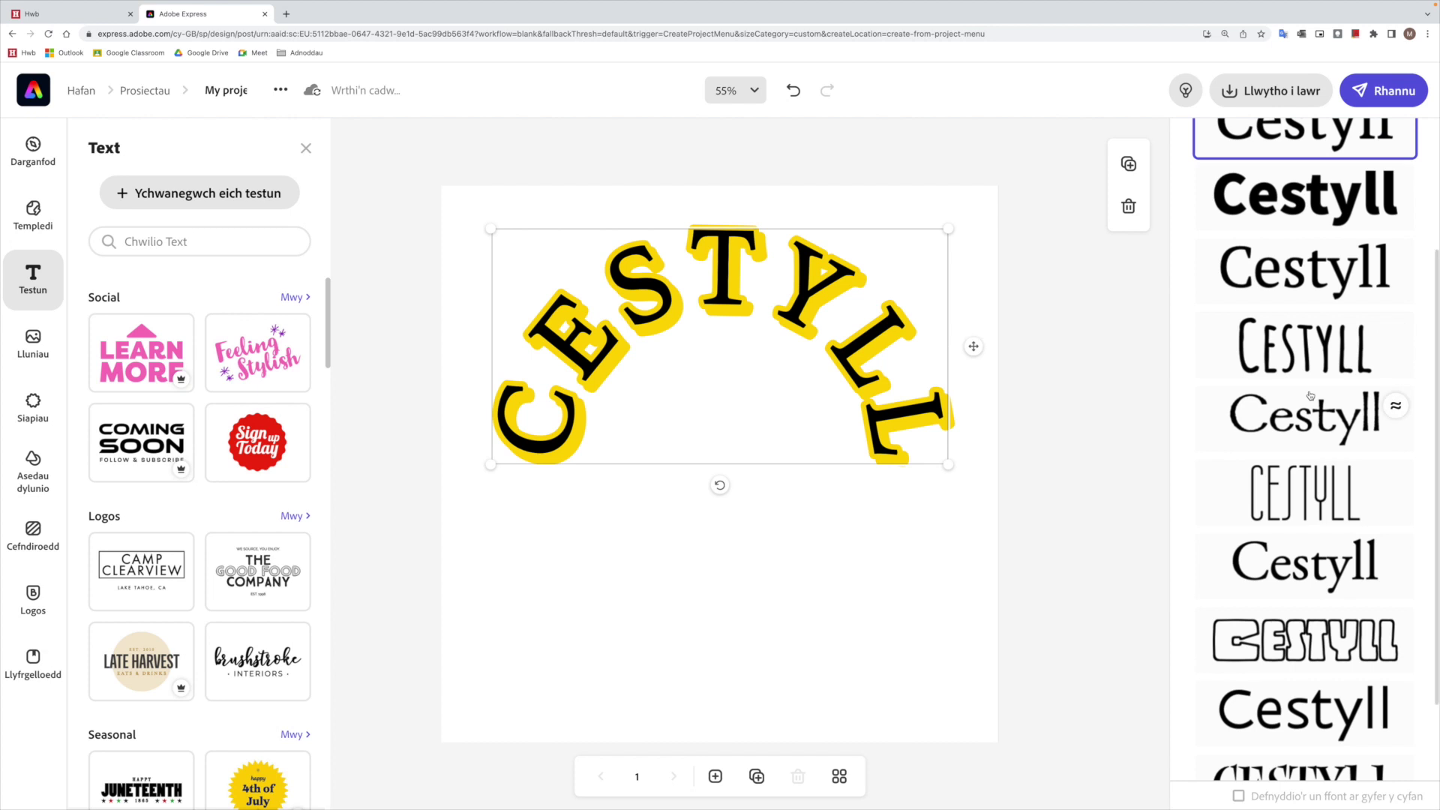
scroll(1310, 411, down, 1)
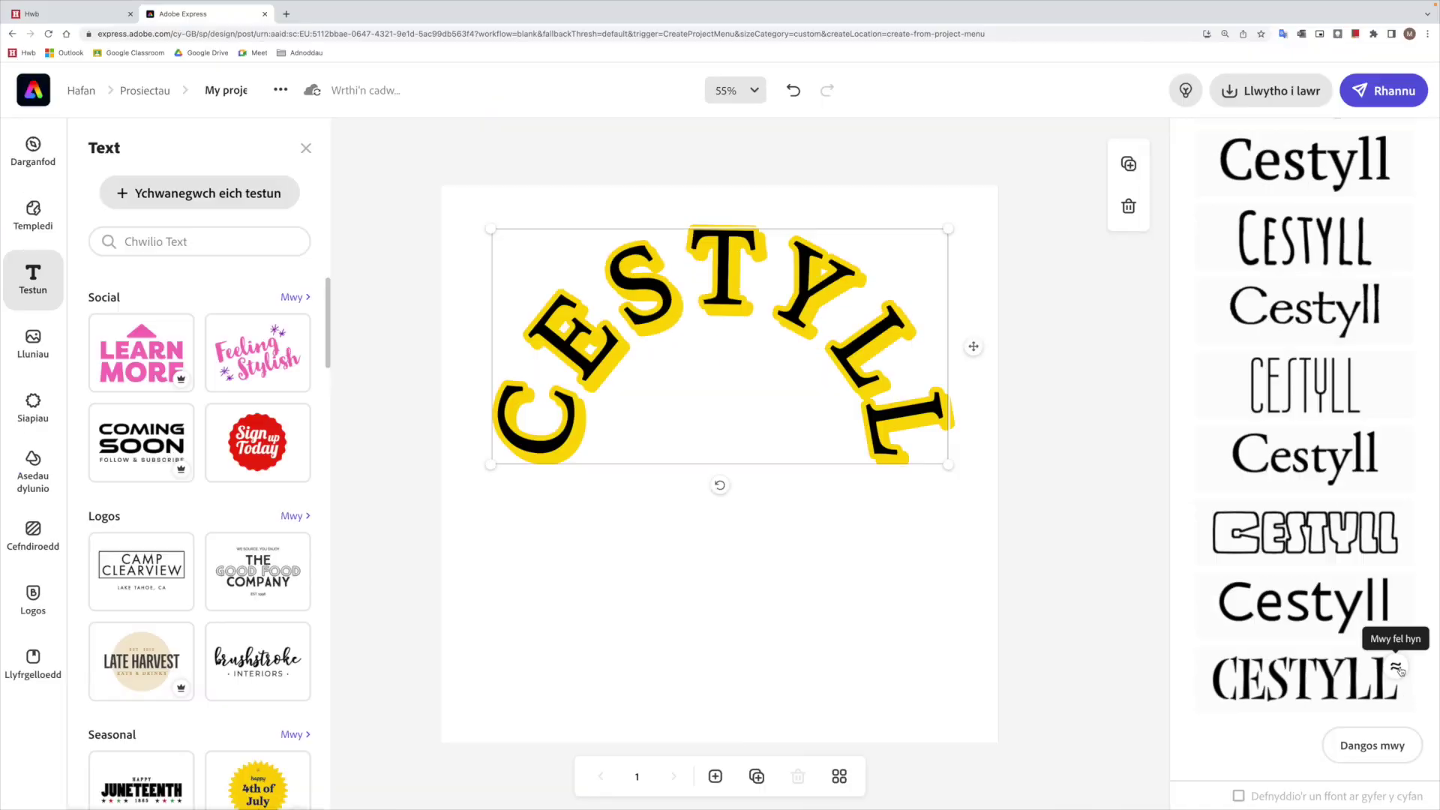
click(1397, 667)
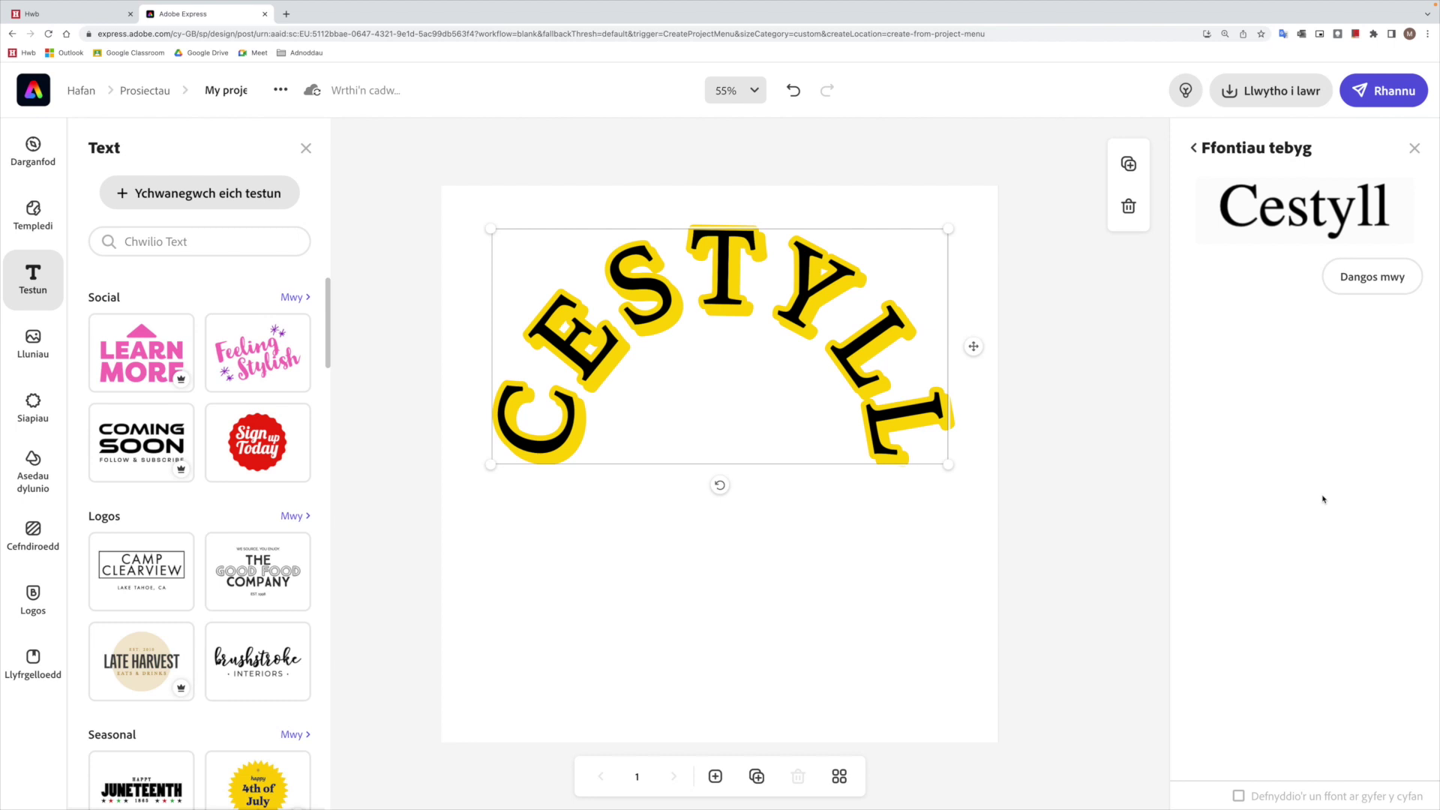
Step: Show more similar fonts, try several serif styles on the Cestyll text, and keep the IM FELL French small-capitals font
click(1372, 424)
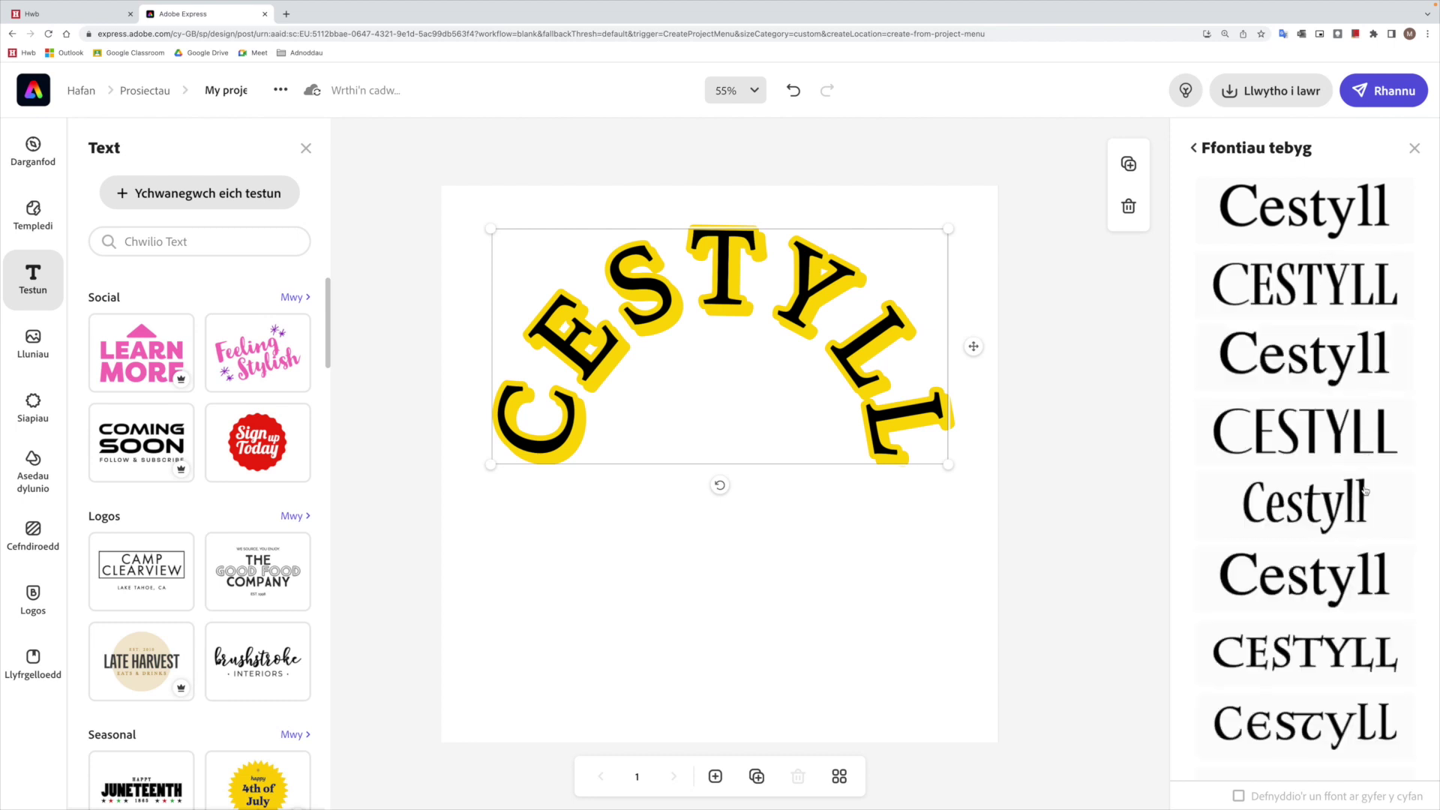
scroll(1365, 491, down, 5)
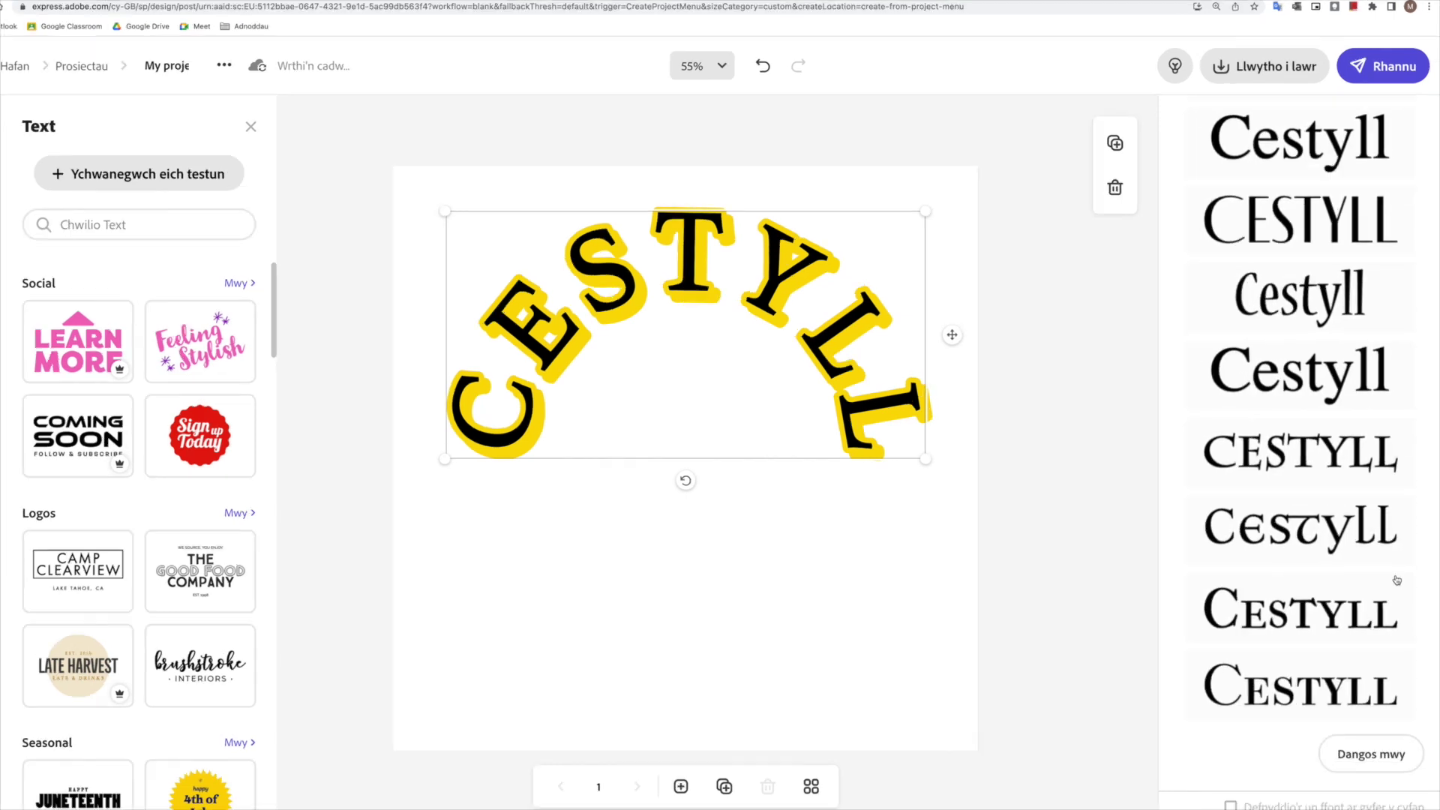
click(1304, 450)
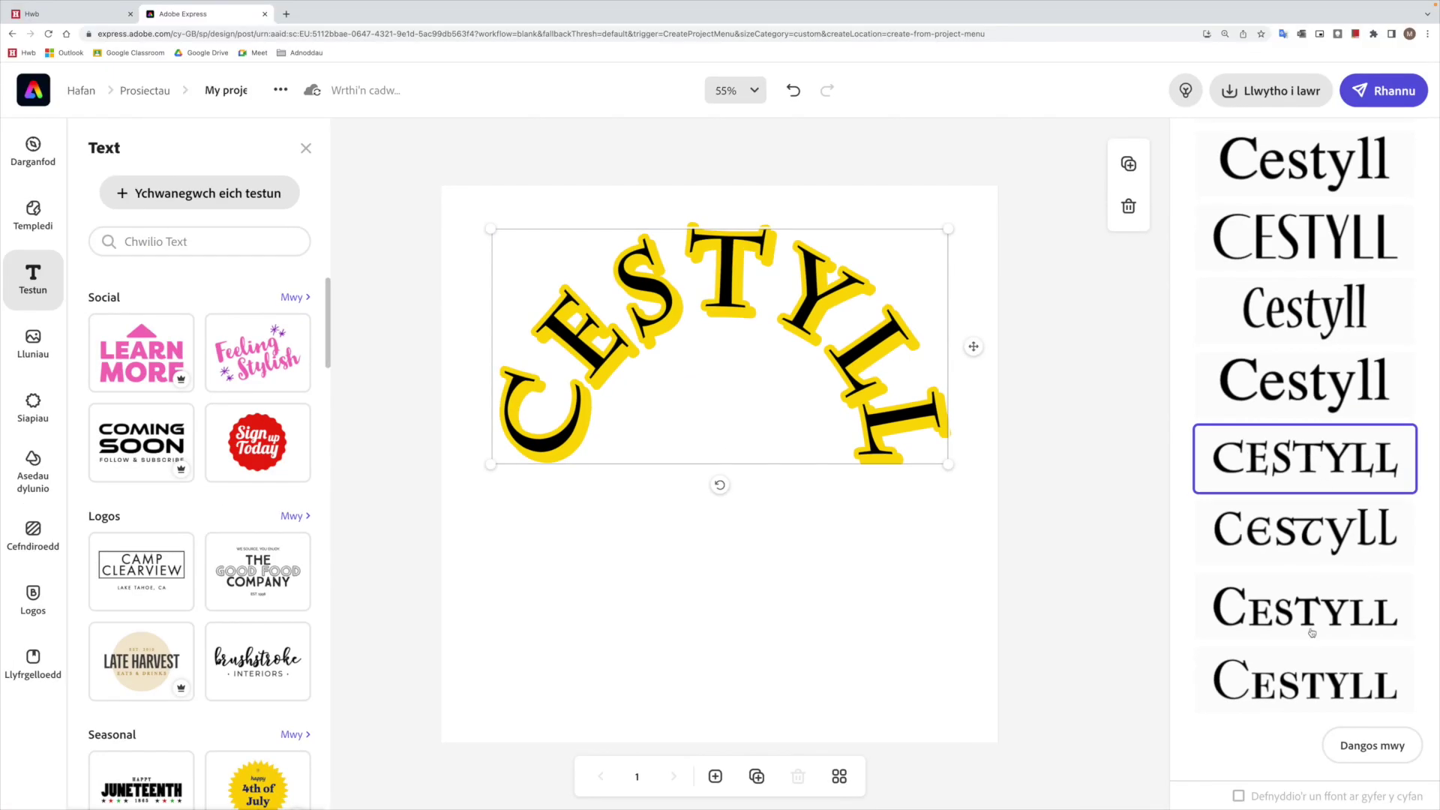
click(1312, 632)
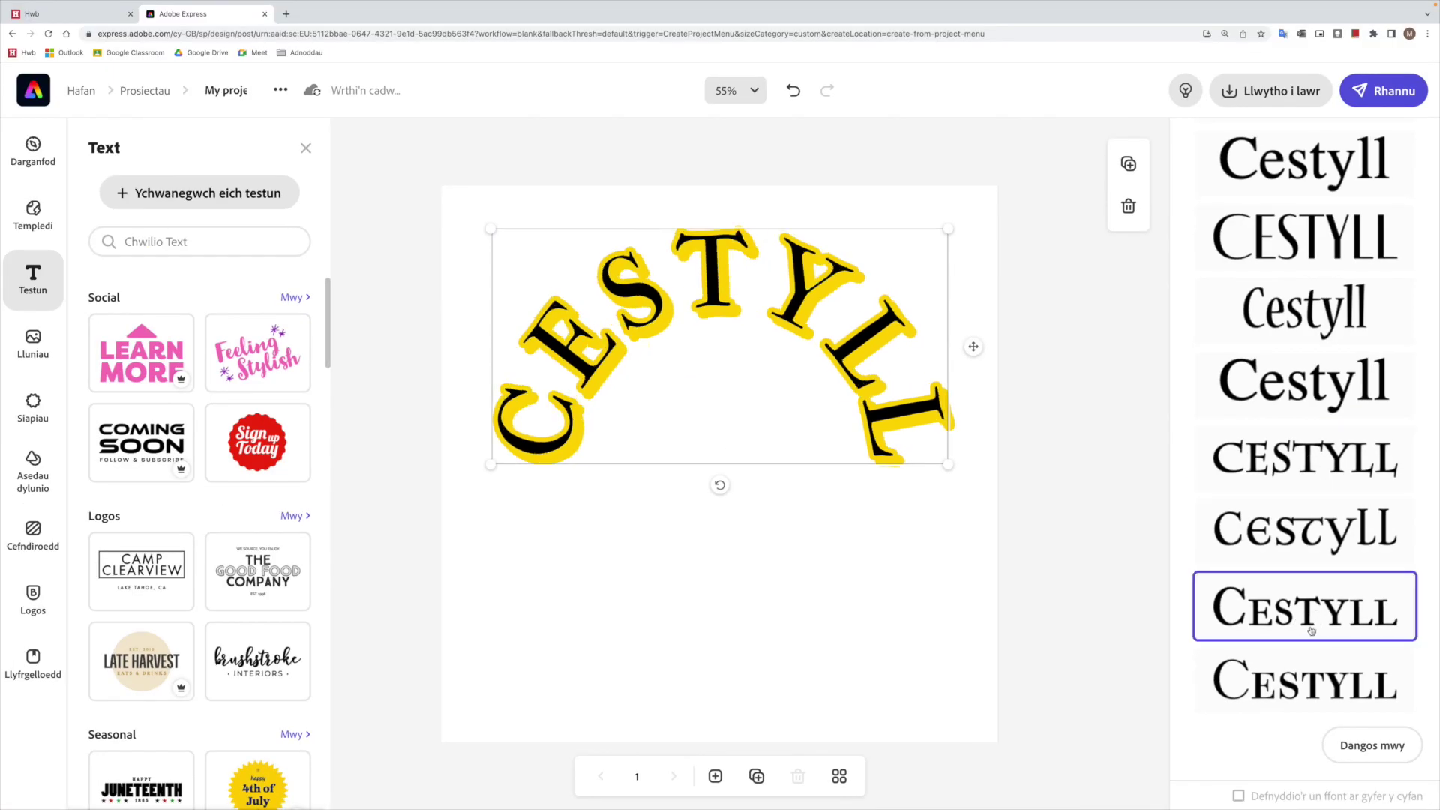
click(1322, 540)
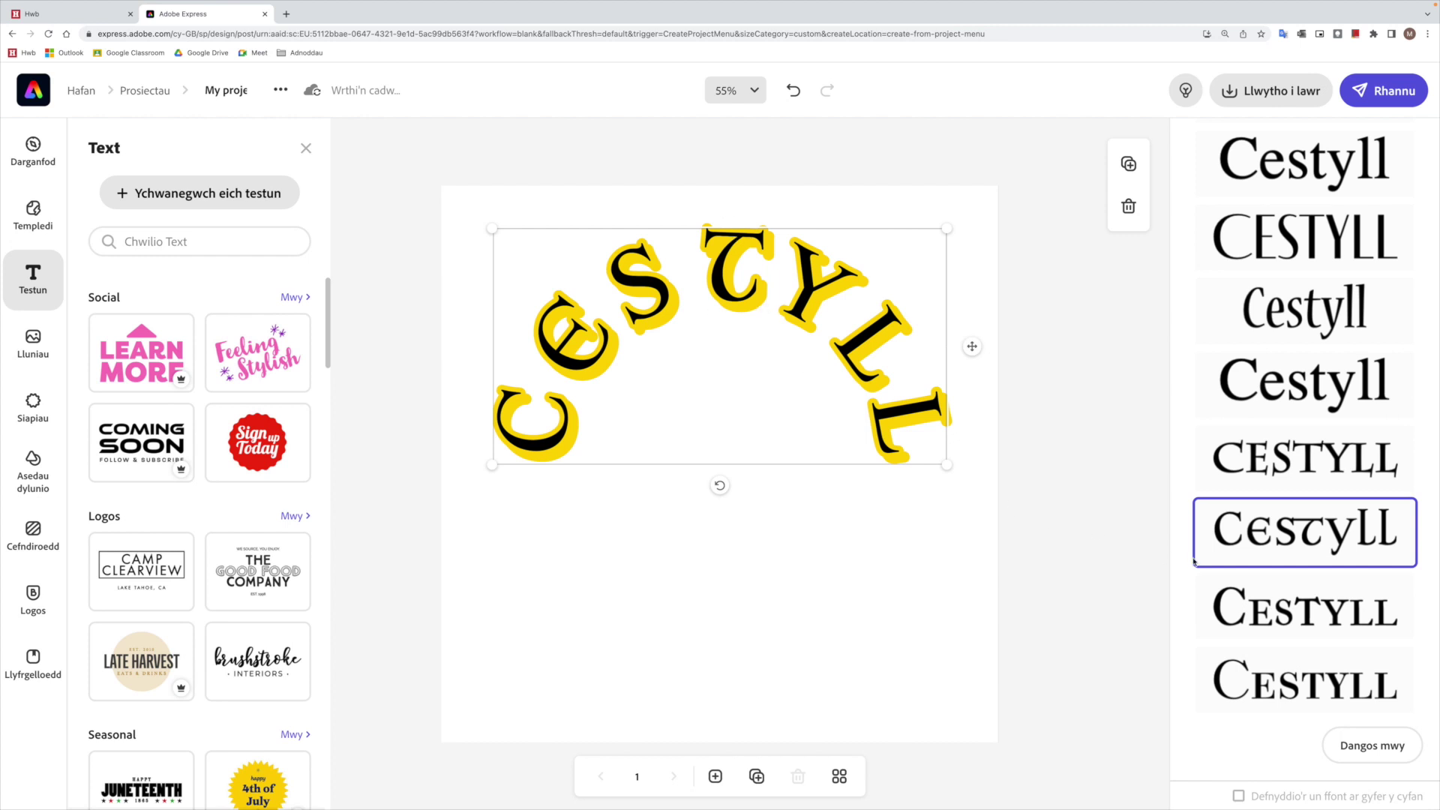
click(1305, 606)
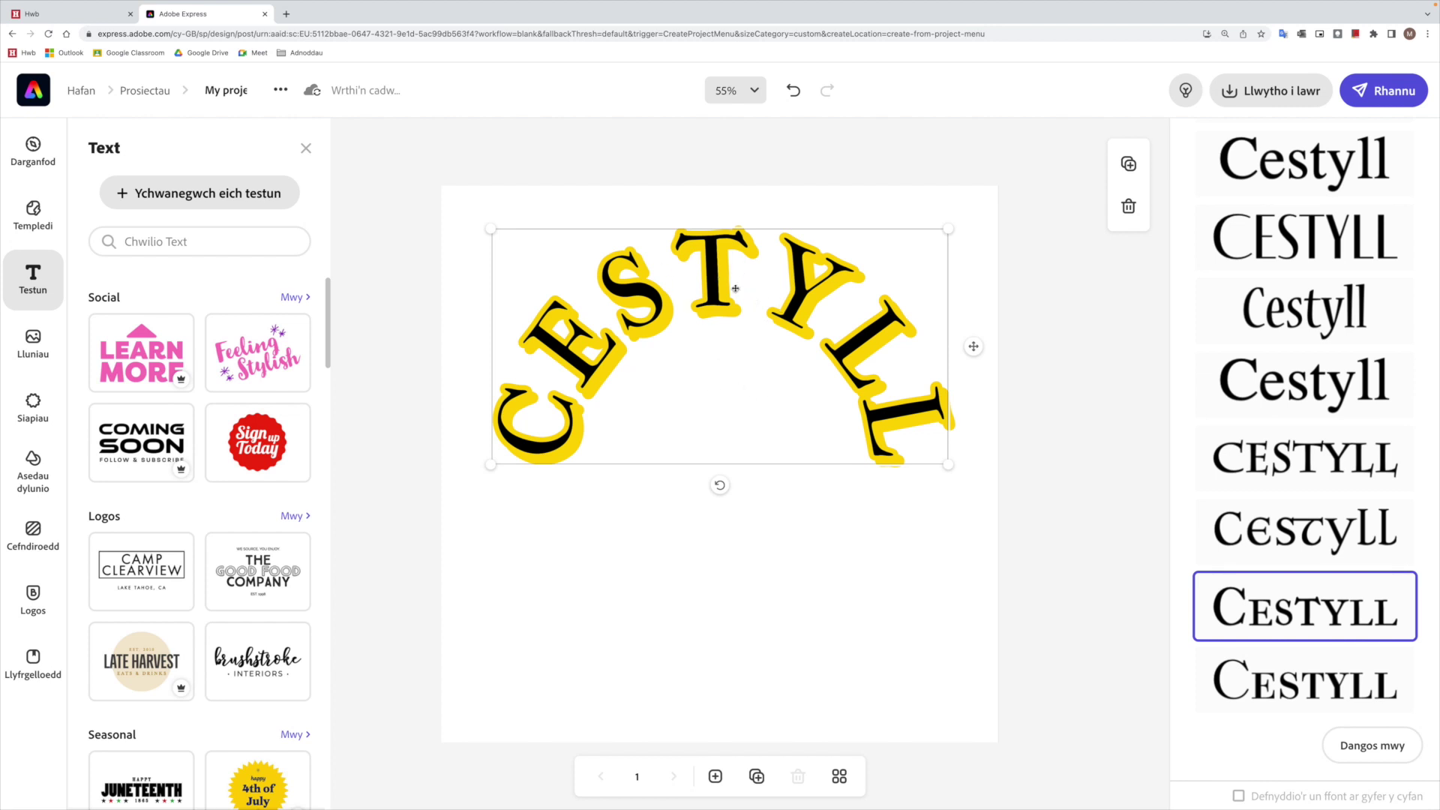
Step: Shift the Cestyll title slightly left, duplicate it, and place the copy directly beneath the original
mouse_move(722, 293)
mouse_down()
mouse_move(686, 291)
mouse_move(718, 293)
mouse_up()
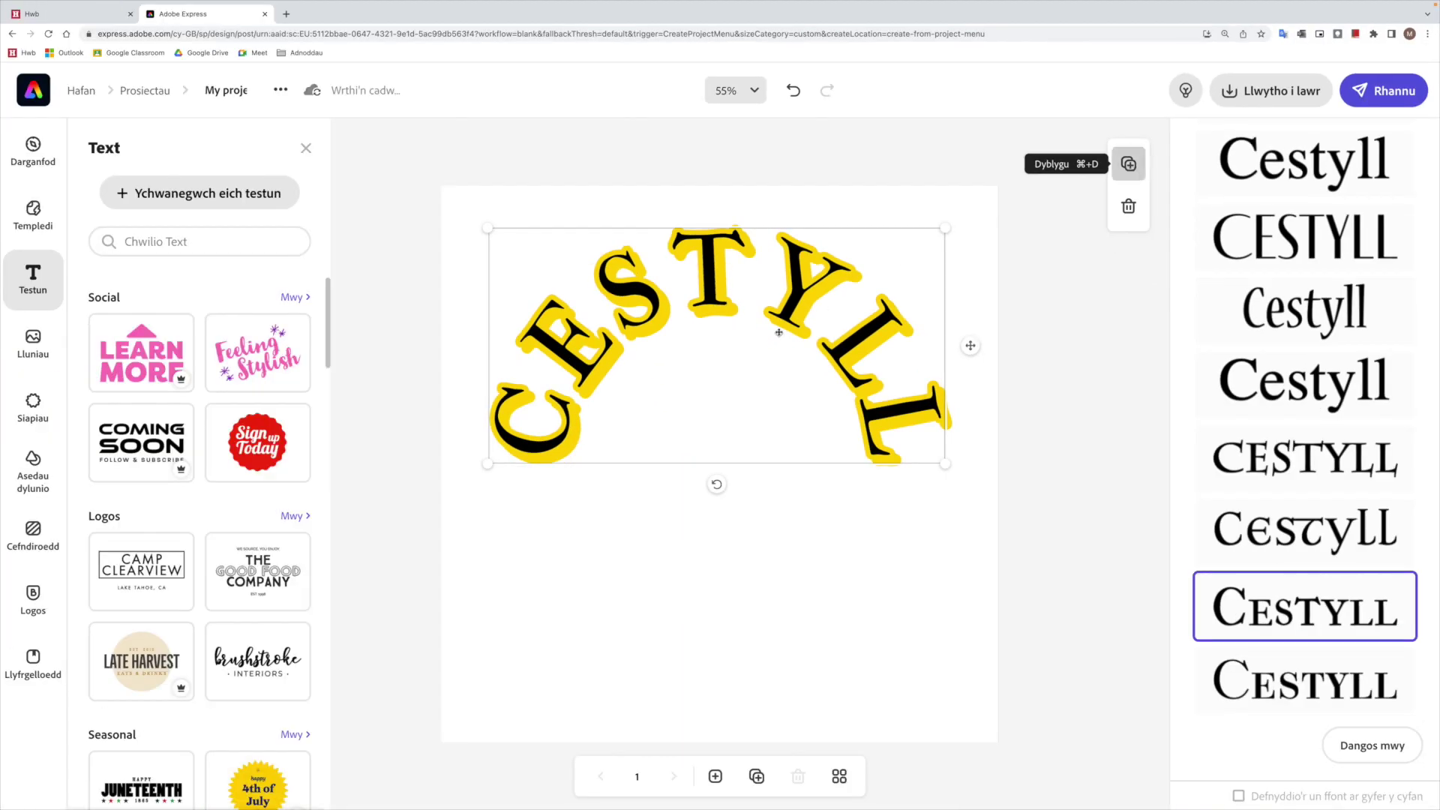
click(778, 332)
click(709, 447)
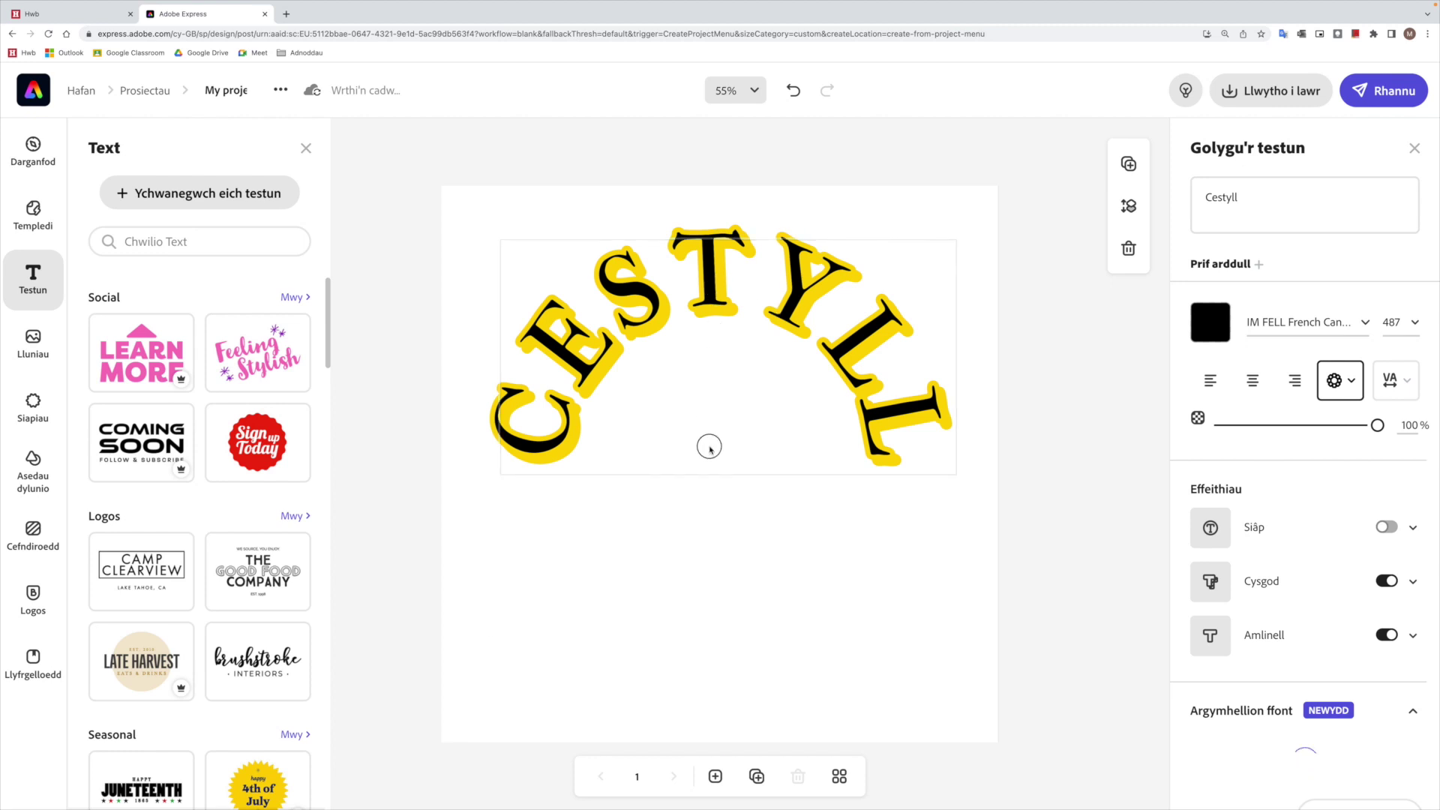
key(super+d)
drag(723, 492, 713, 494)
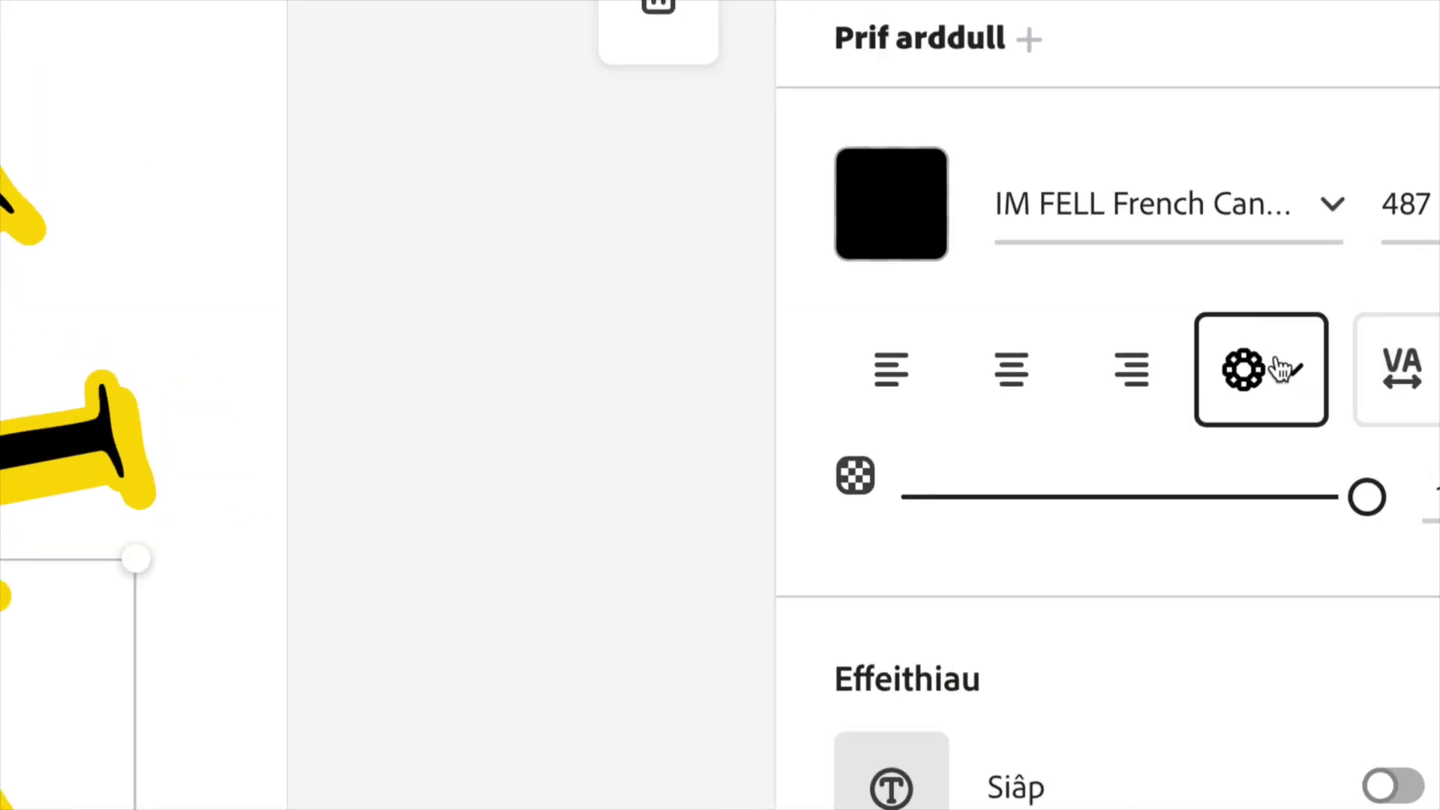
Step: Set the lower Cestyll copy to the upside-down semicircle layout and move it down, clear of the upper arch
click(1330, 389)
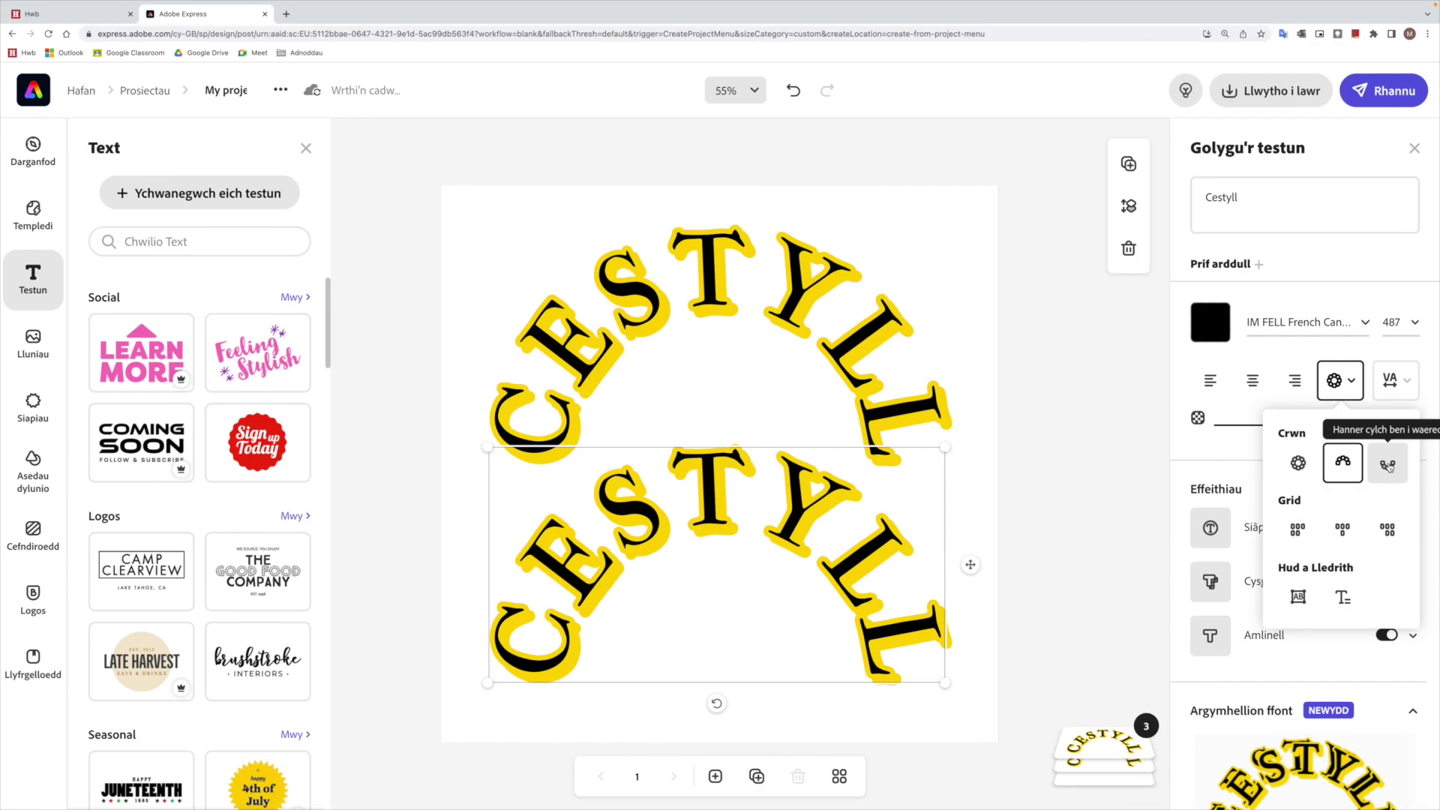
click(1388, 465)
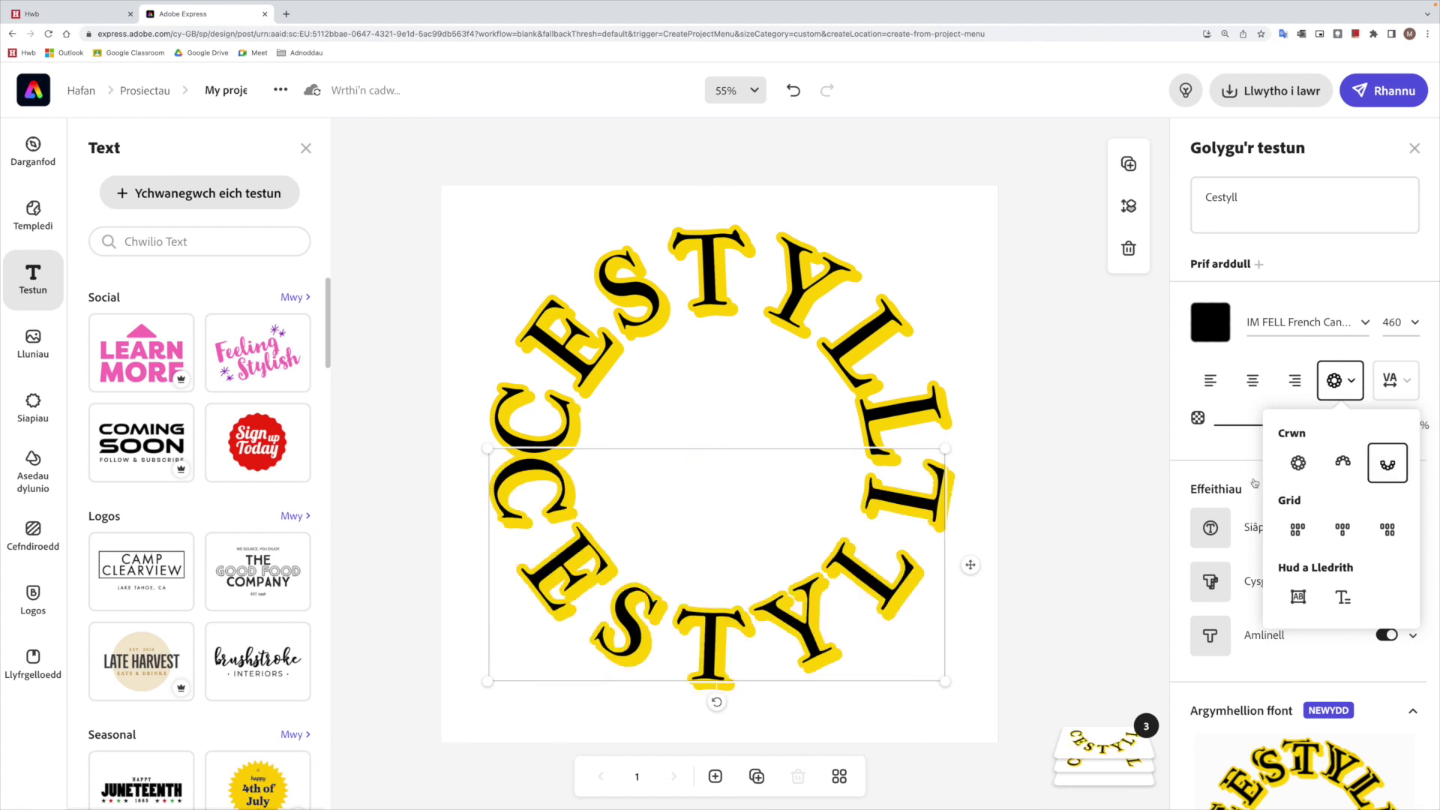
drag(715, 634, 716, 673)
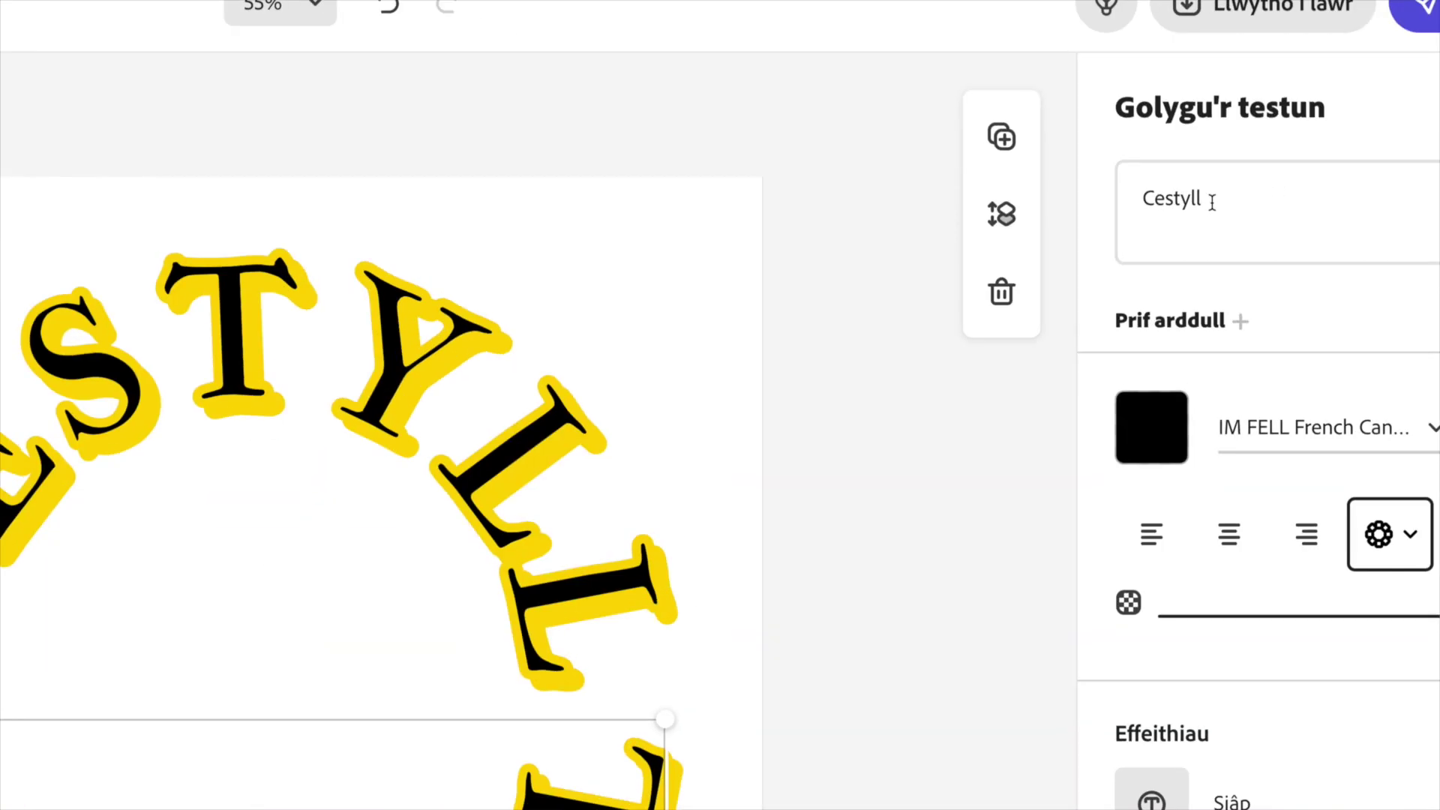
Step: Replace the wording of the lower curved text with Cymru
double_click(1238, 196)
click(1207, 196)
drag(1150, 198, 1228, 202)
text(ymru)
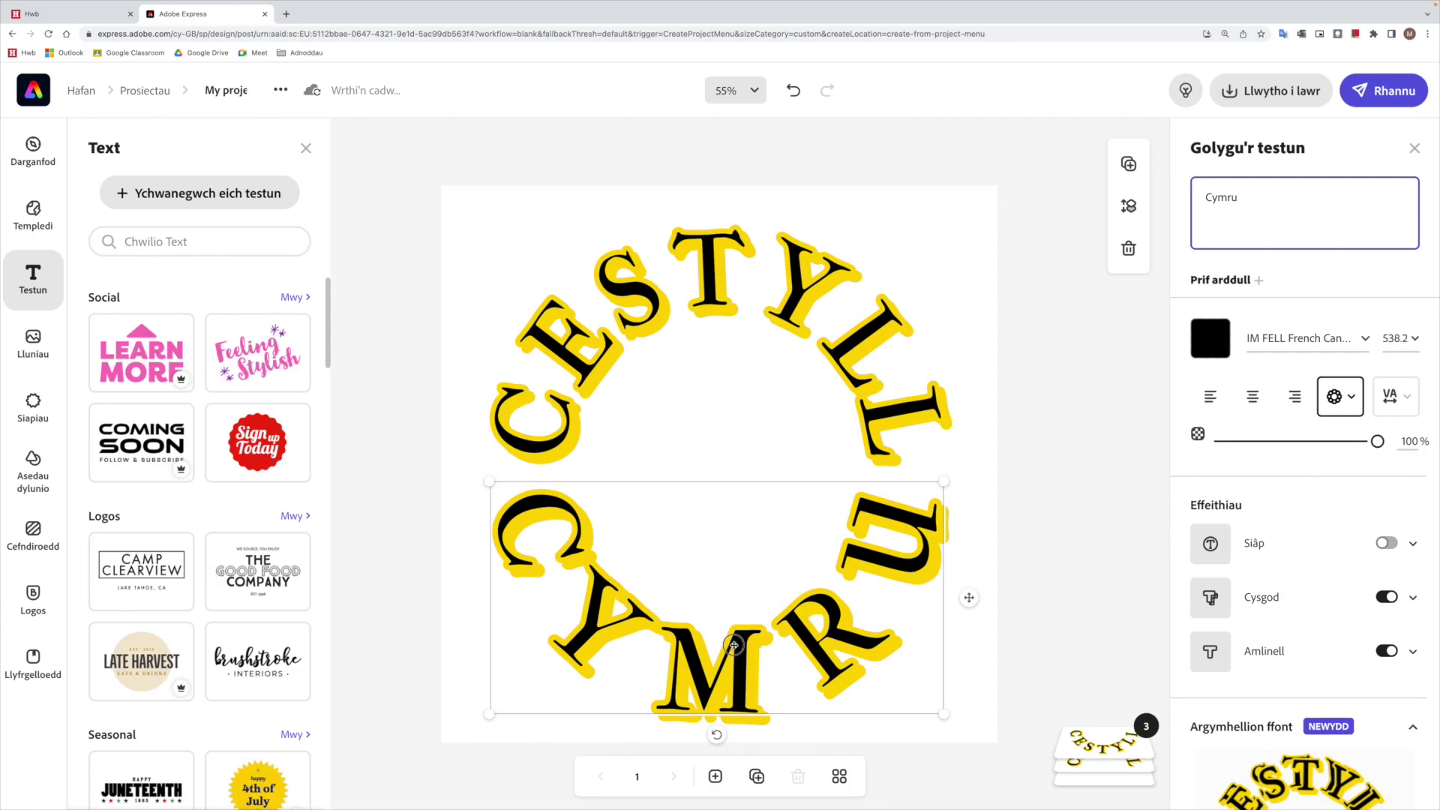
click(733, 638)
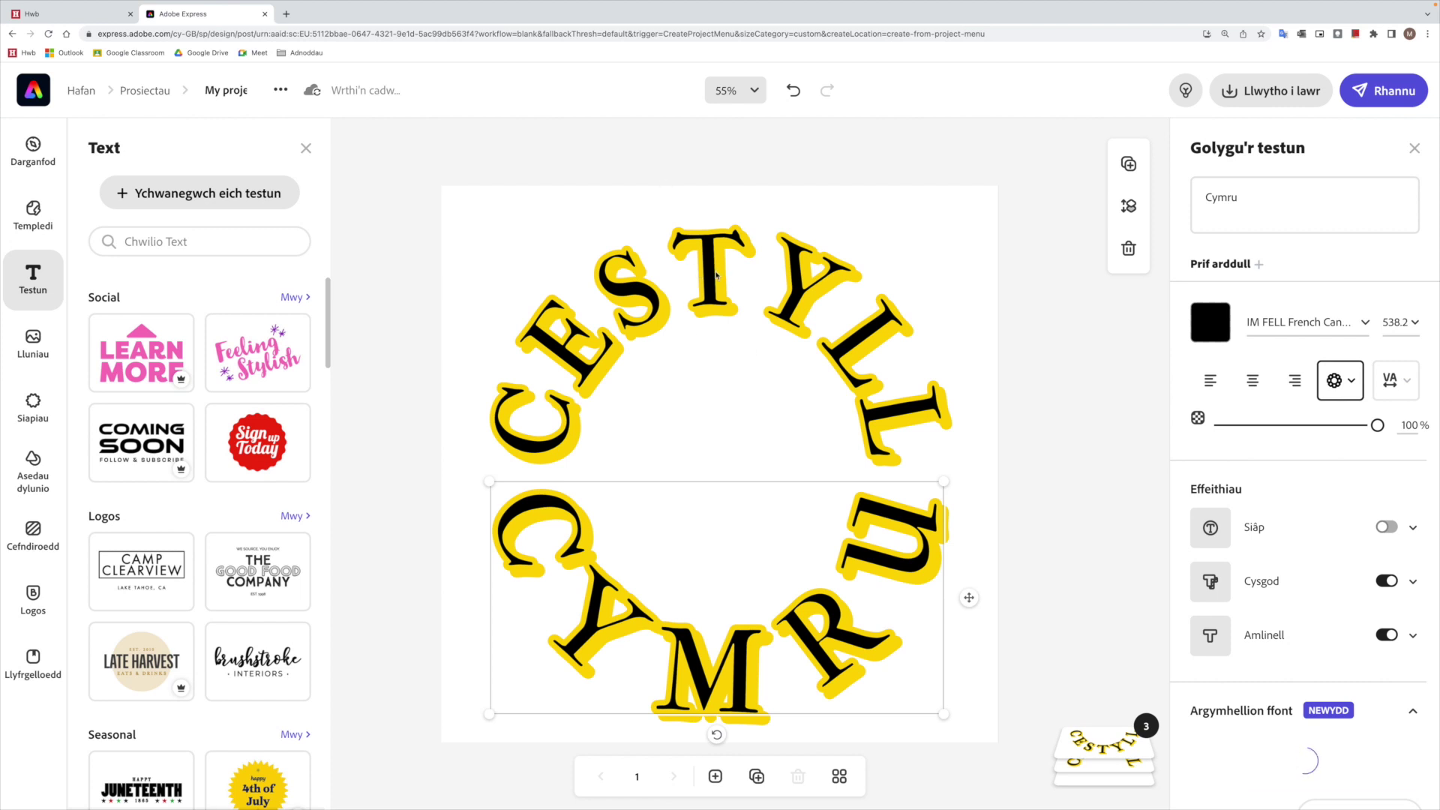
Step: Move the Cymru text slightly up so that it sits closer to the Cestyll arch
drag(716, 264, 677, 165)
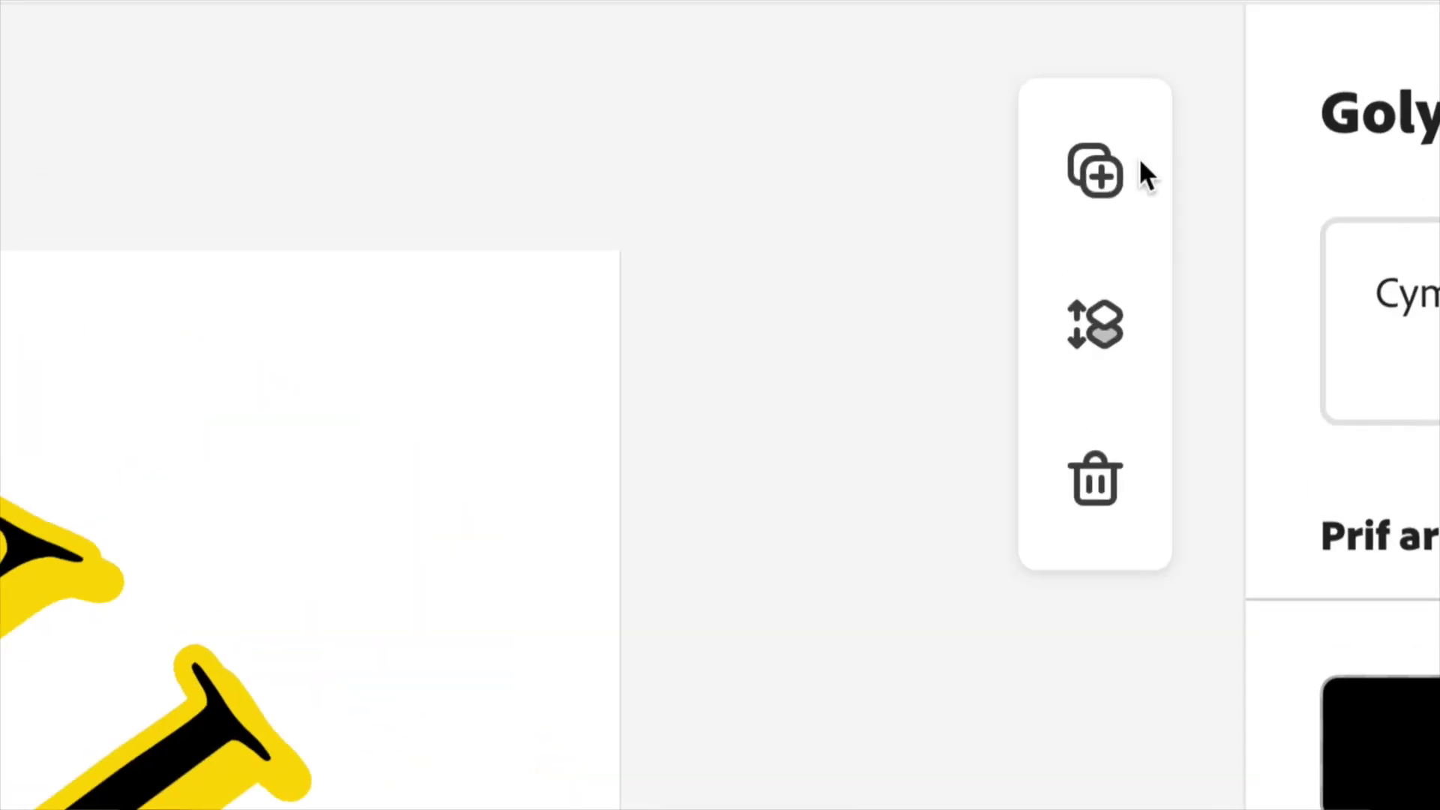
click(1137, 161)
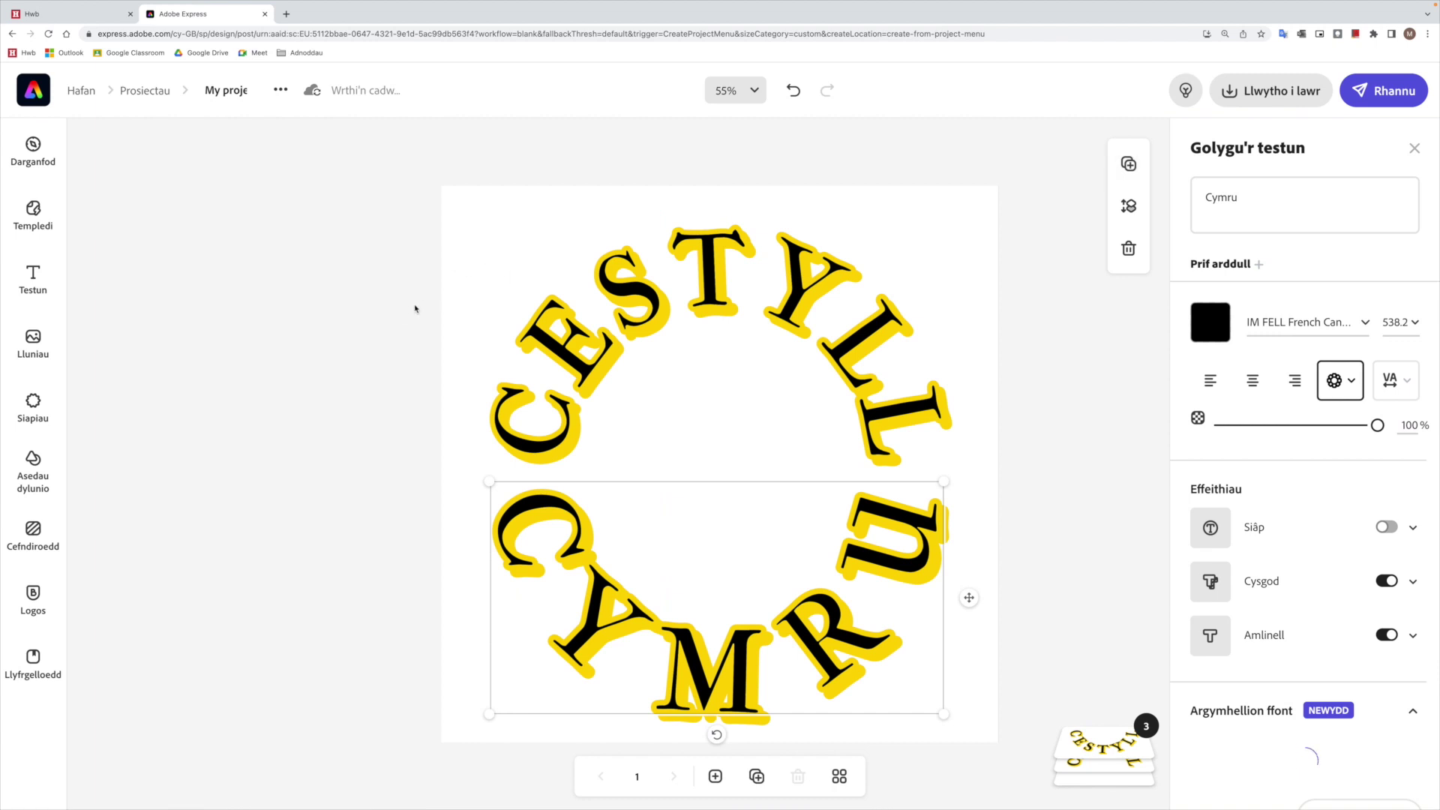
click(724, 646)
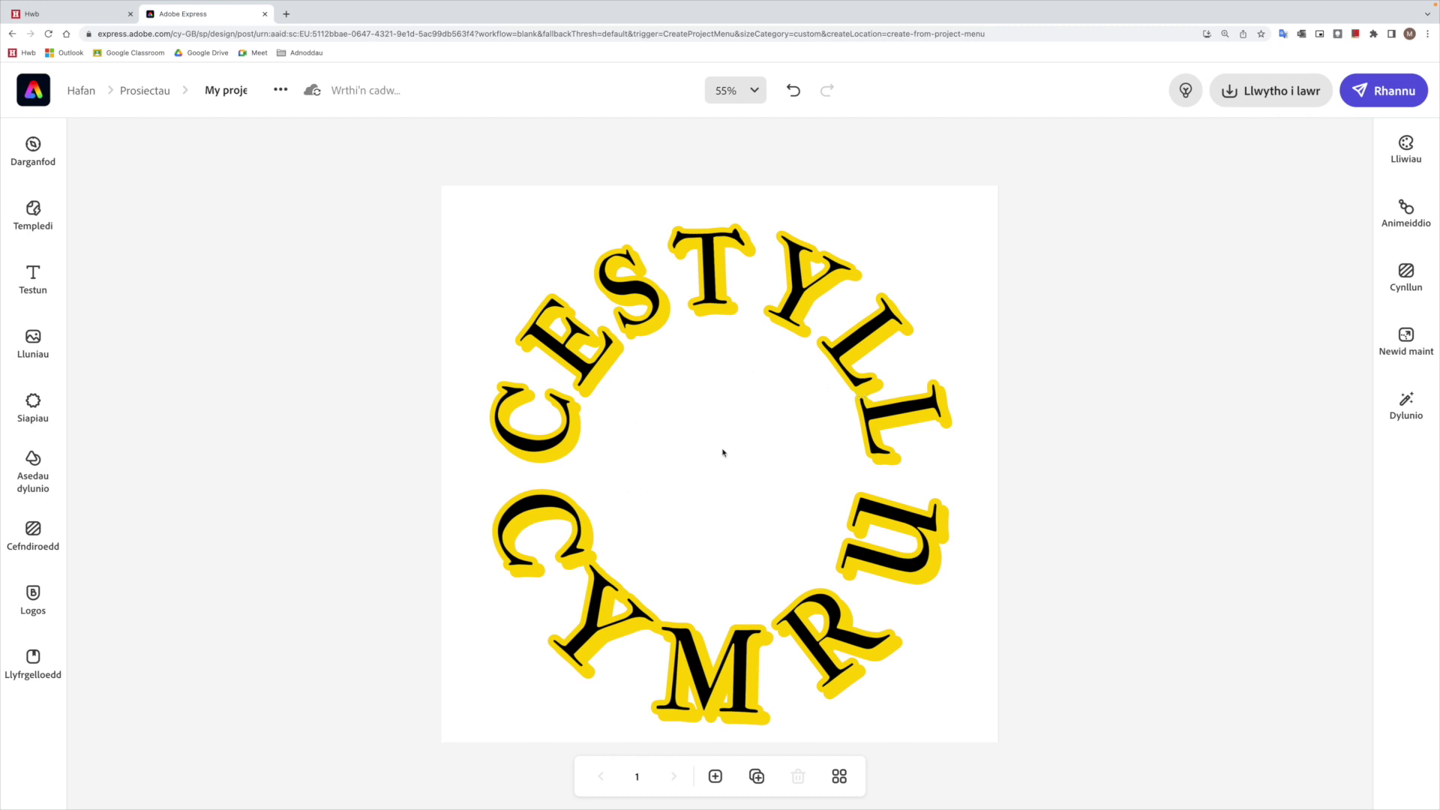
drag(721, 660, 715, 658)
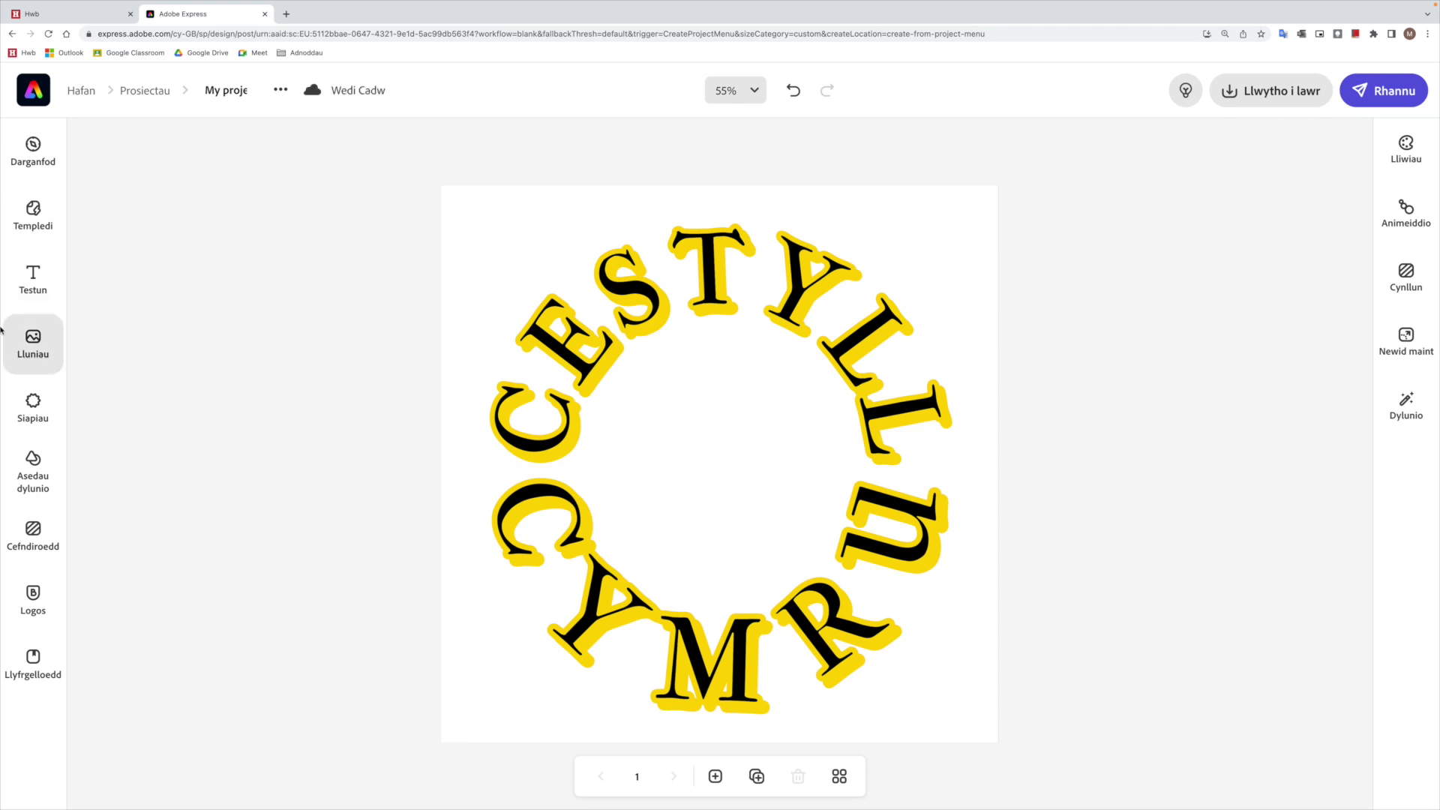
Step: Search the shapes for "celtic" and look through the knot and cross designs
click(9, 402)
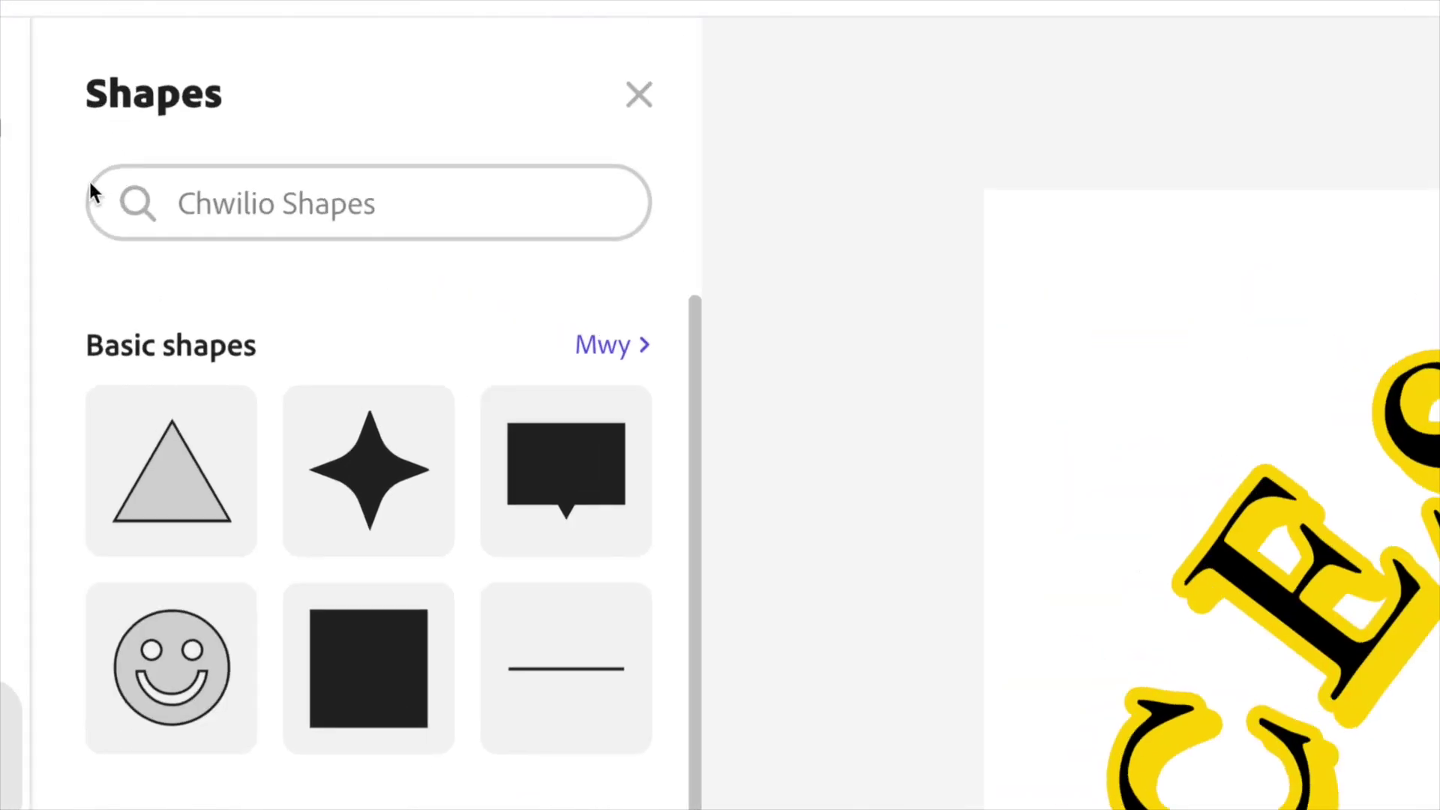
click(324, 208)
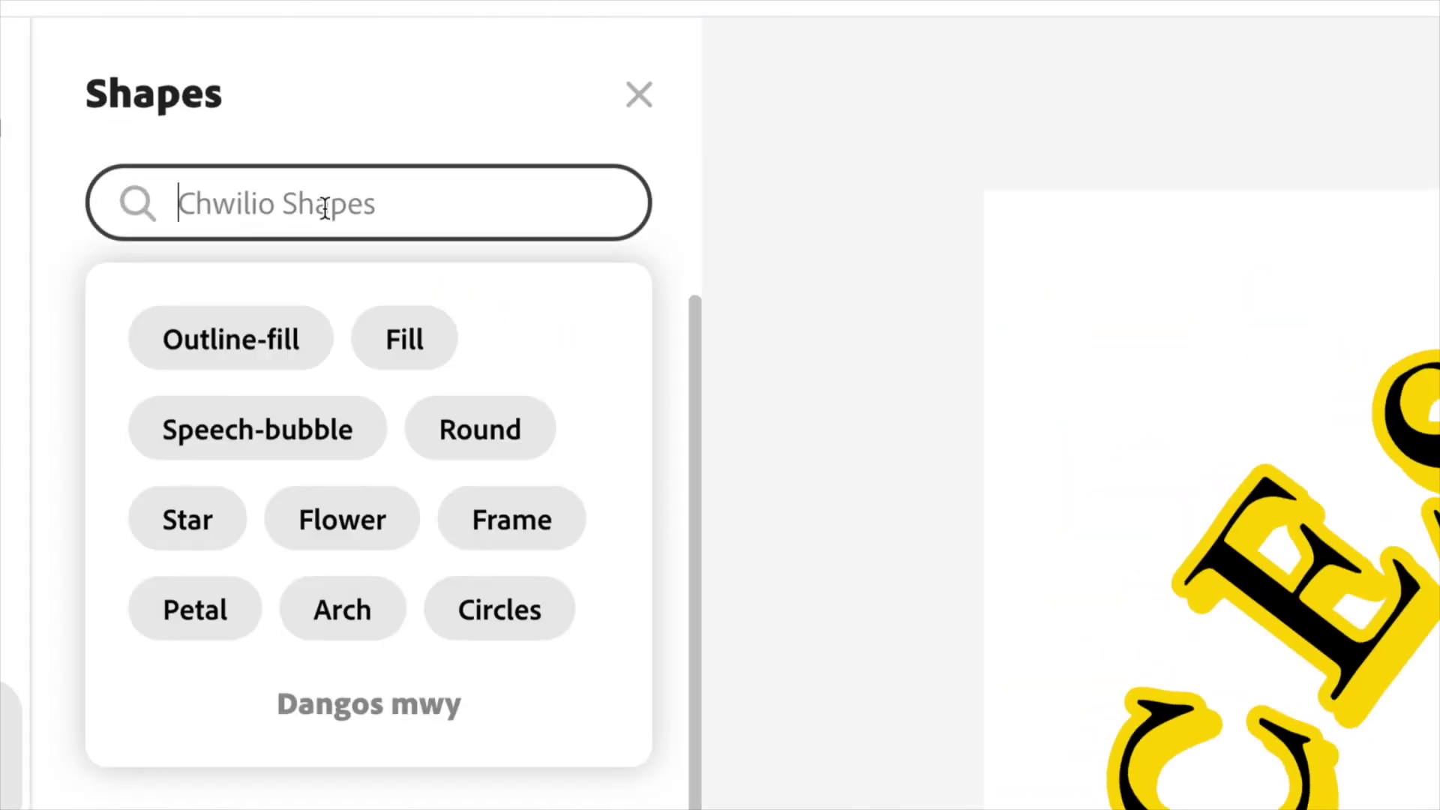
text(celtic)
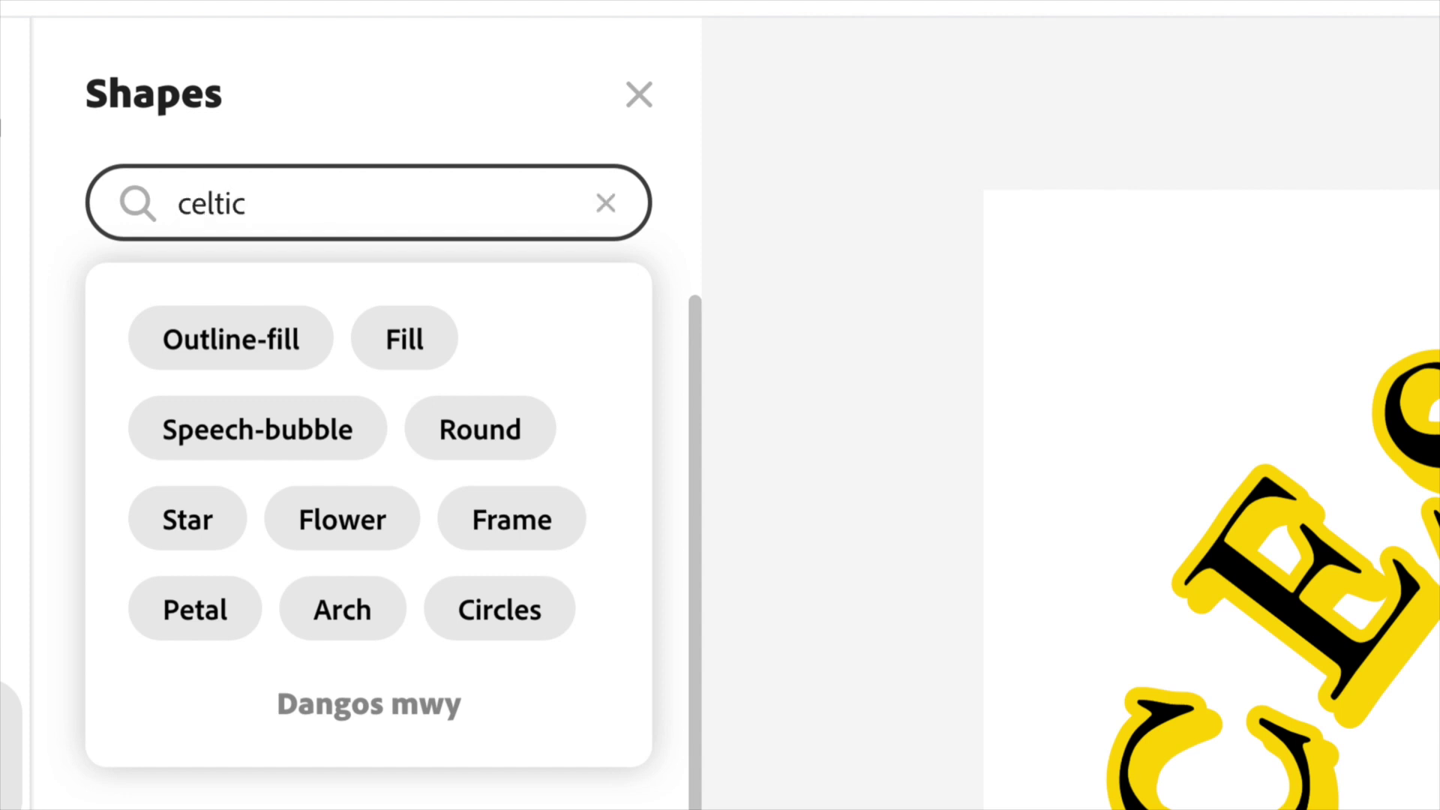
key(Return)
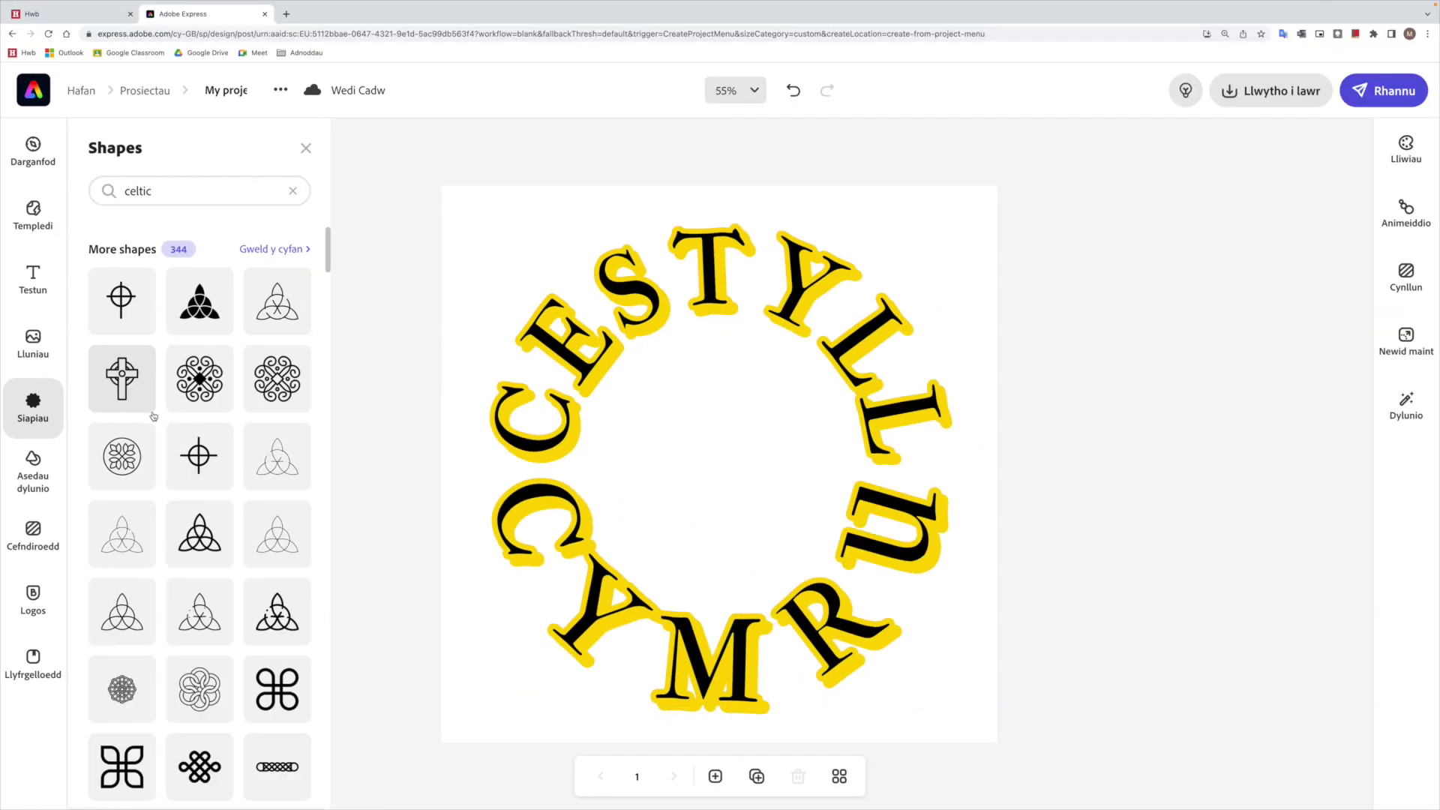
scroll(282, 754, down, 1)
scroll(150, 561, down, 5)
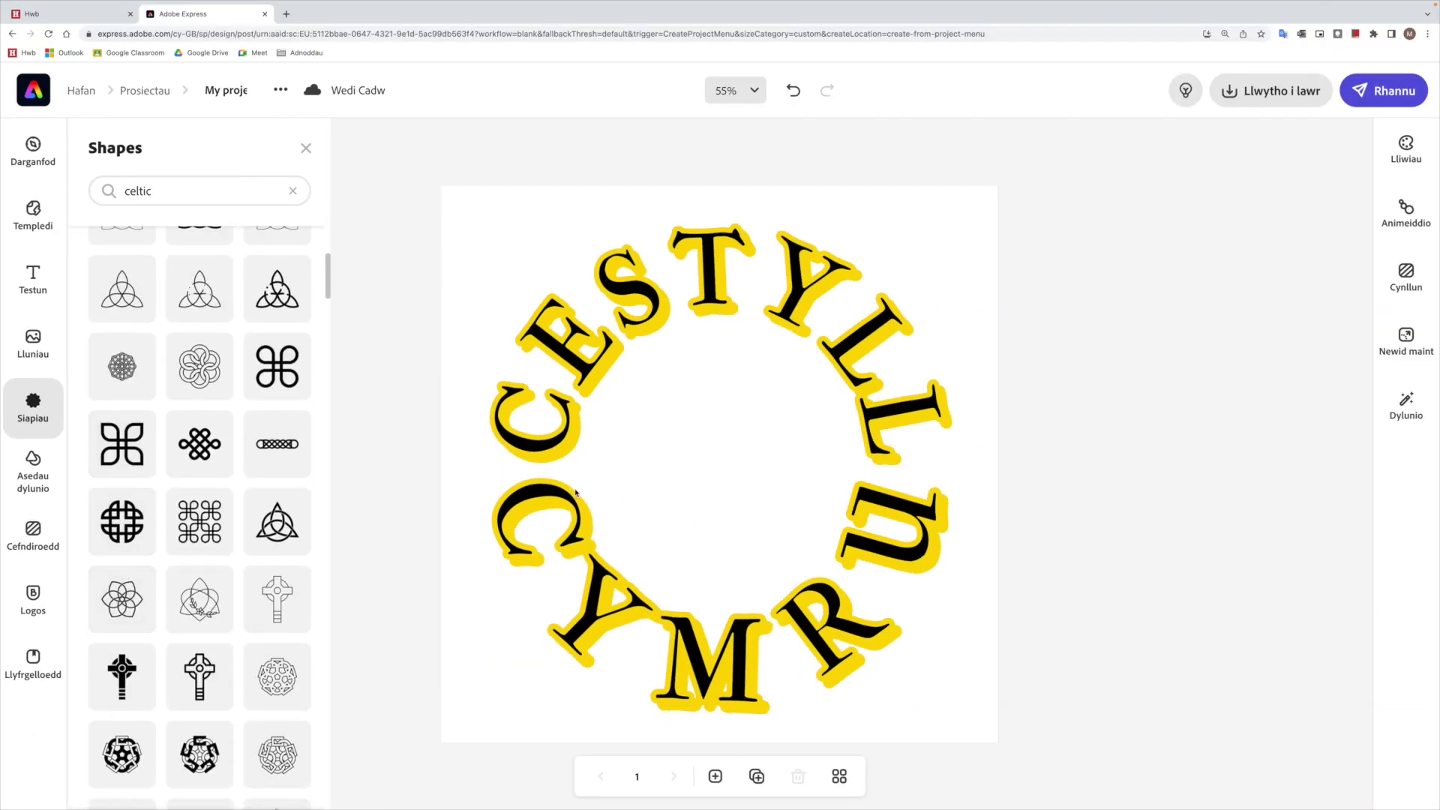
Step: Try the round interlaced Celtic knot shape in the centre of the text ring, and undo its placement
drag(952, 621, 777, 442)
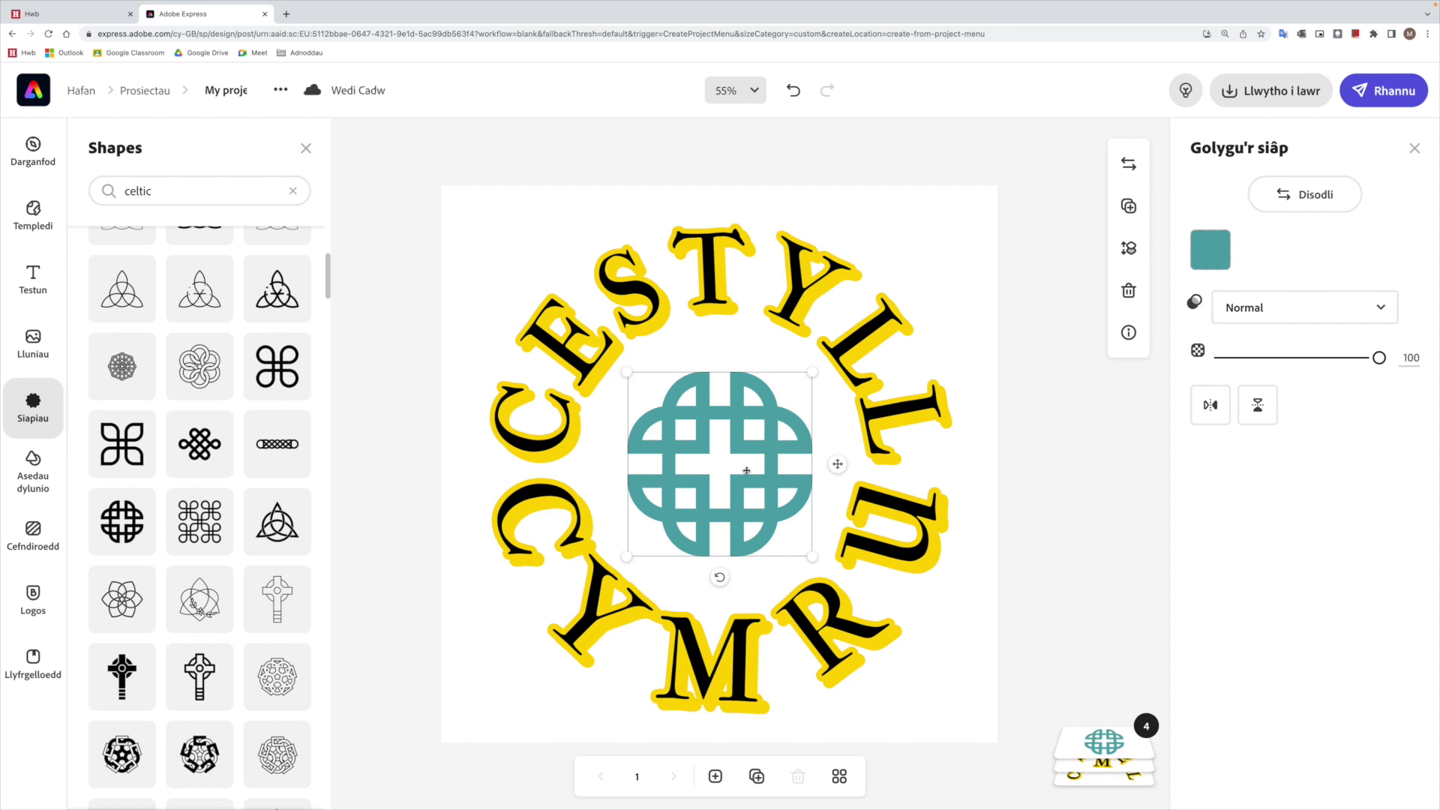
click(240, 542)
scroll(200, 543, down, 5)
key(ctrl+z)
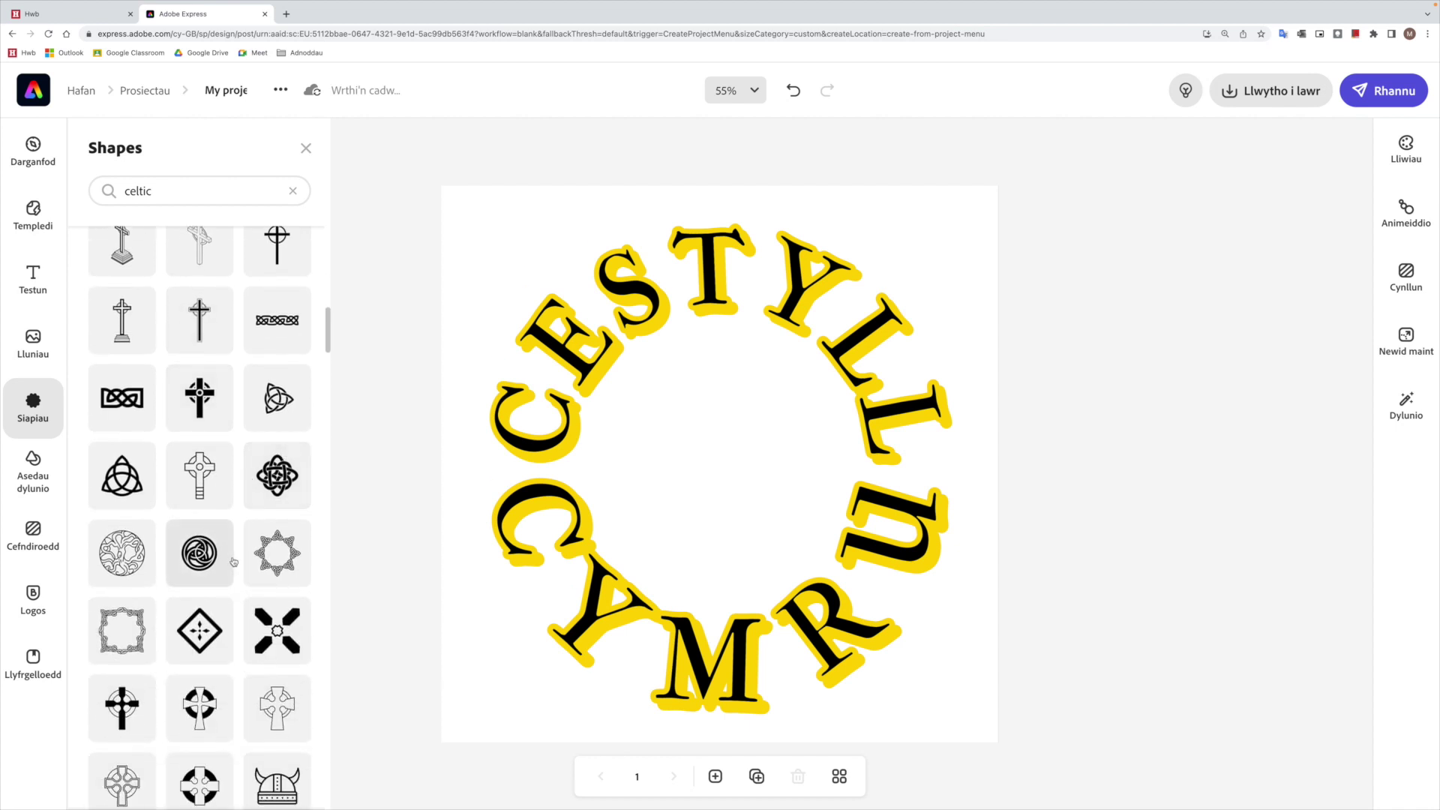
Step: Look further through the Celtic shape results for another emblem to use
scroll(163, 572, down, 2)
scroll(163, 572, down, 5)
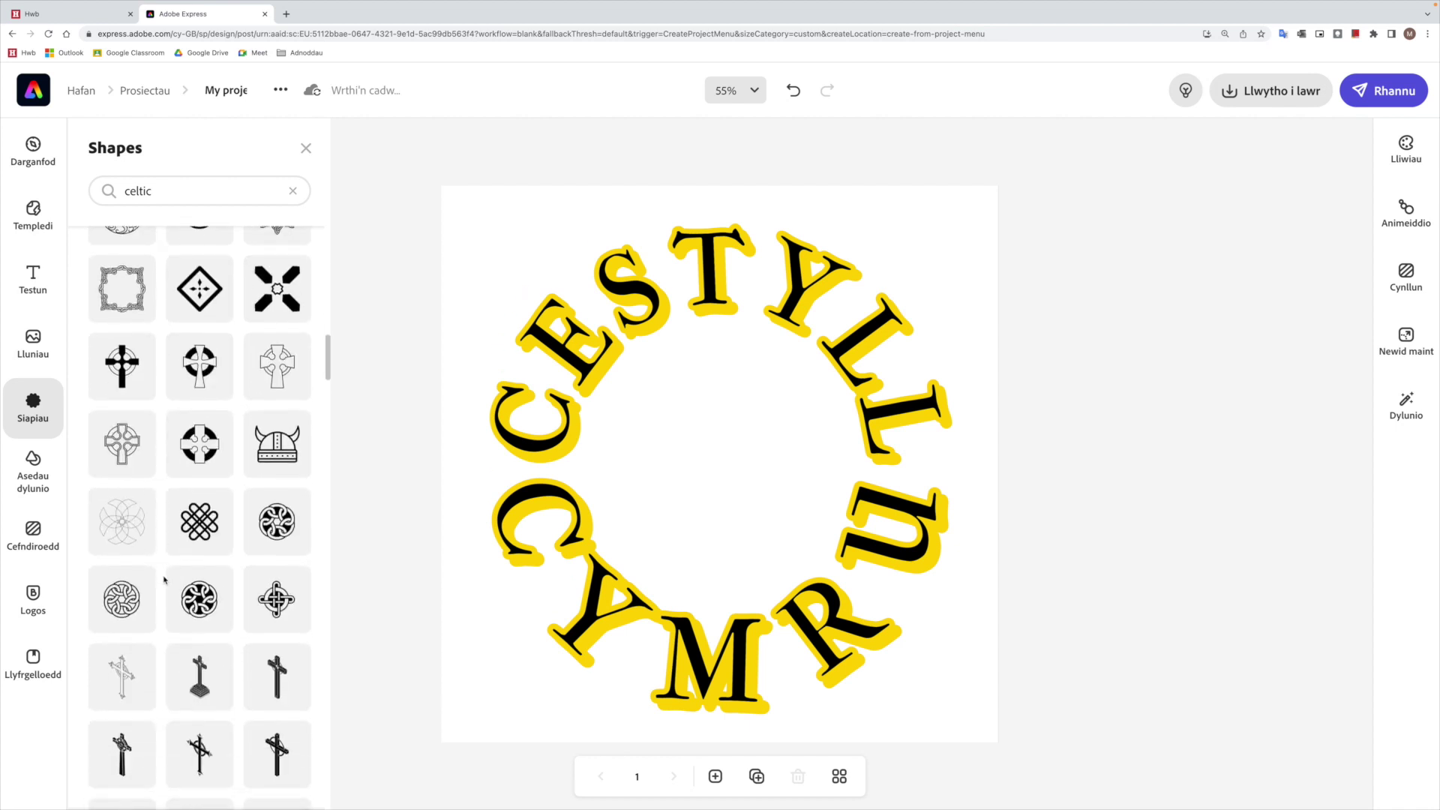
scroll(166, 582, down, 5)
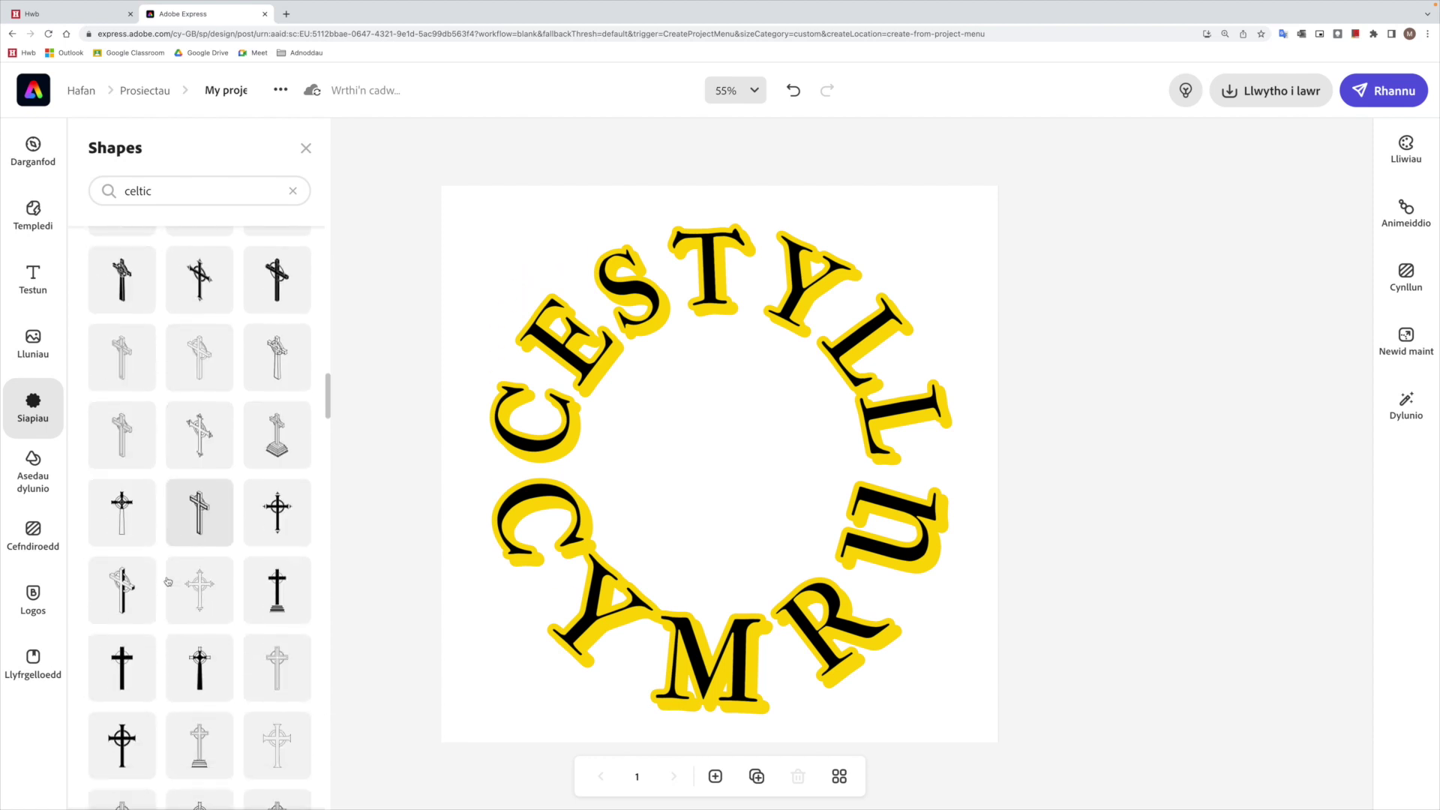
scroll(167, 585, down, 3)
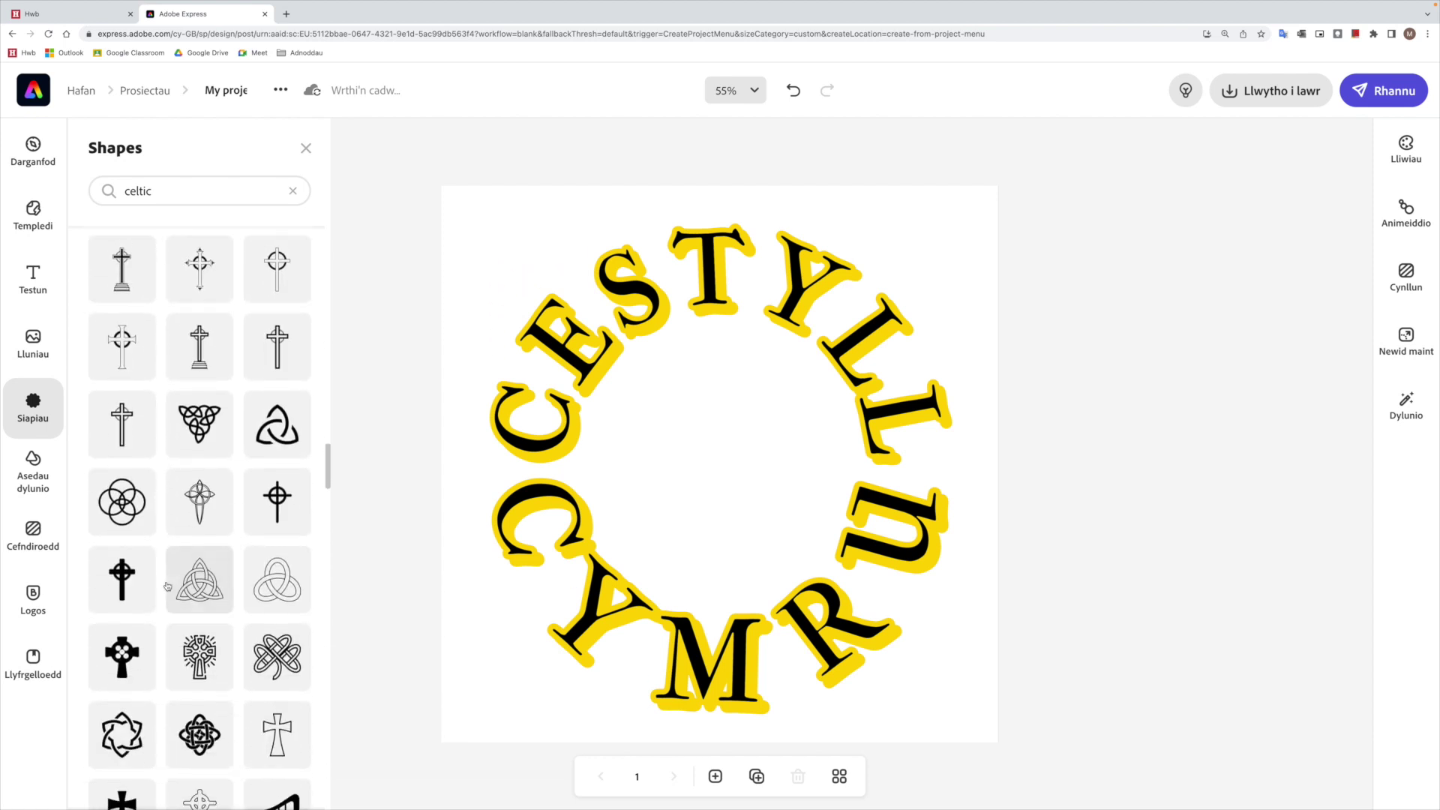
scroll(167, 585, down, 5)
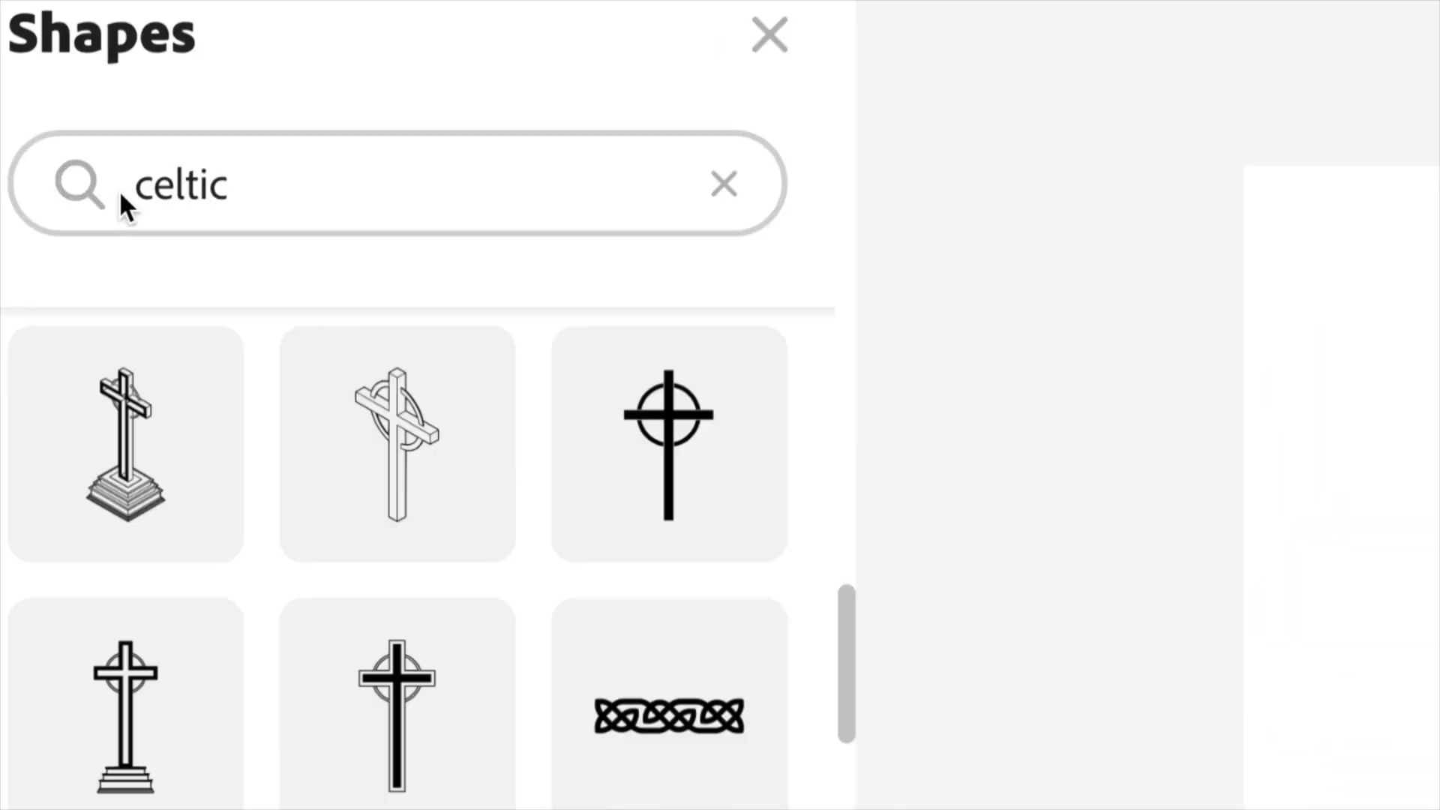
Step: Replace the shape search term "celtic" with "dragon" and run the search
click(129, 190)
double_click(133, 190)
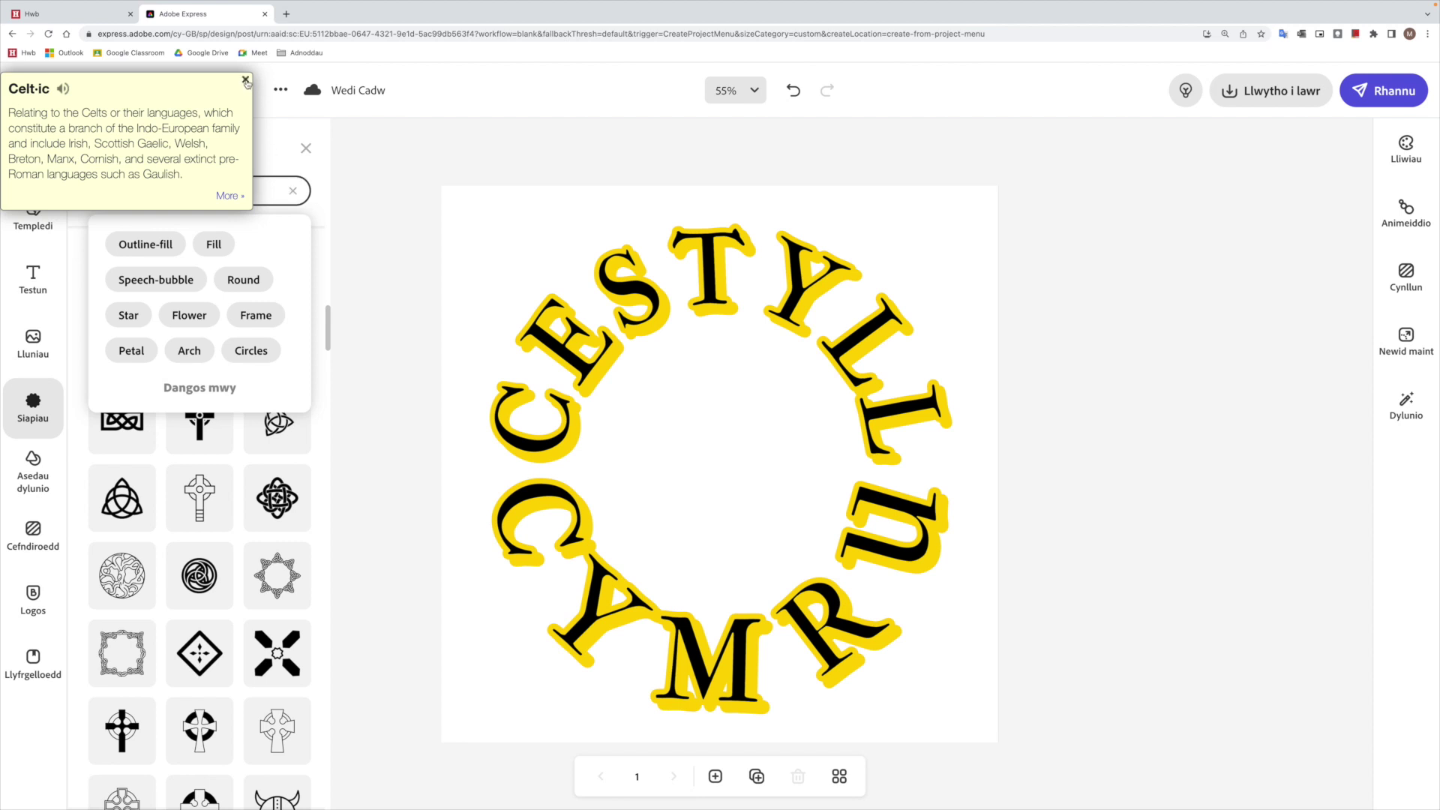
click(245, 80)
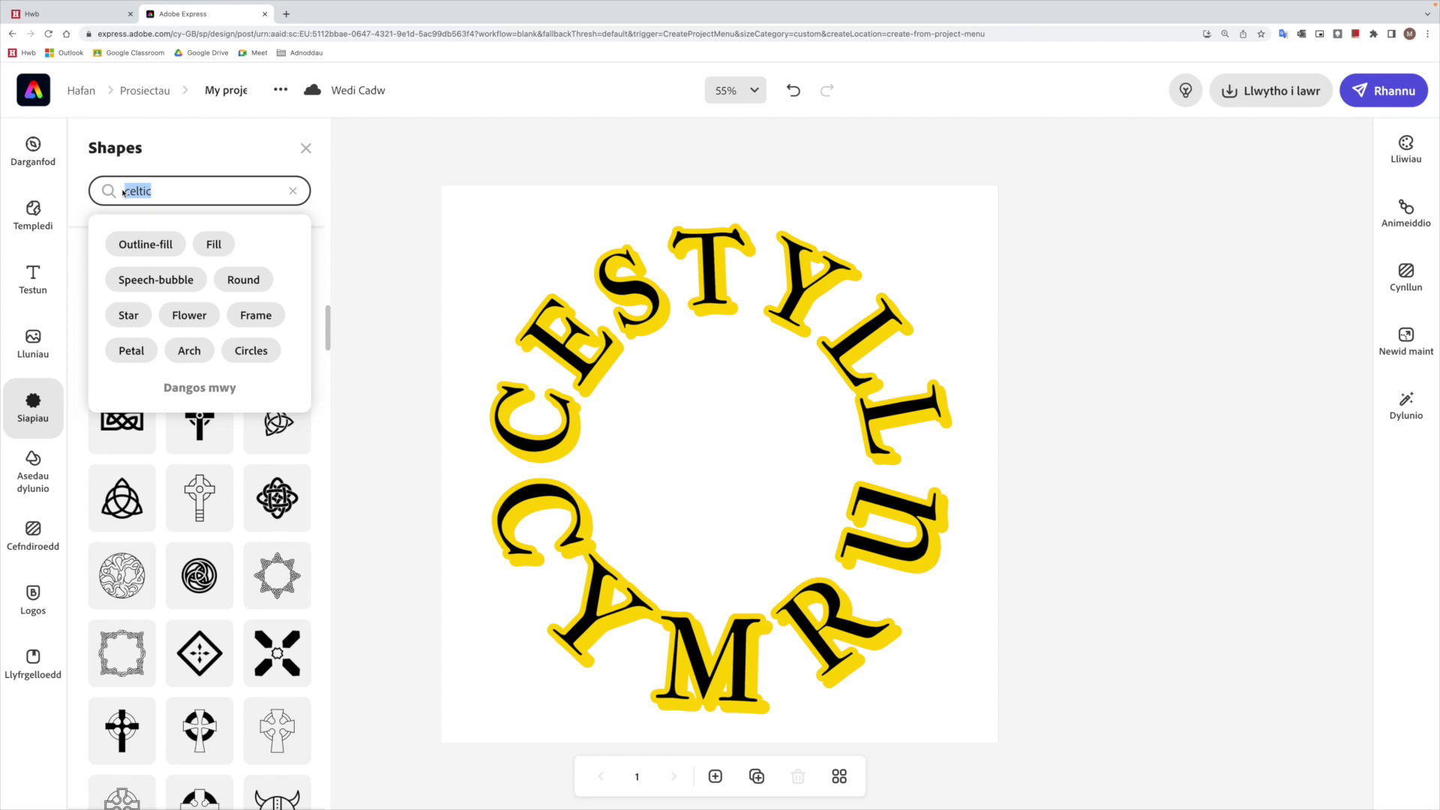
text(dr)
key(Return)
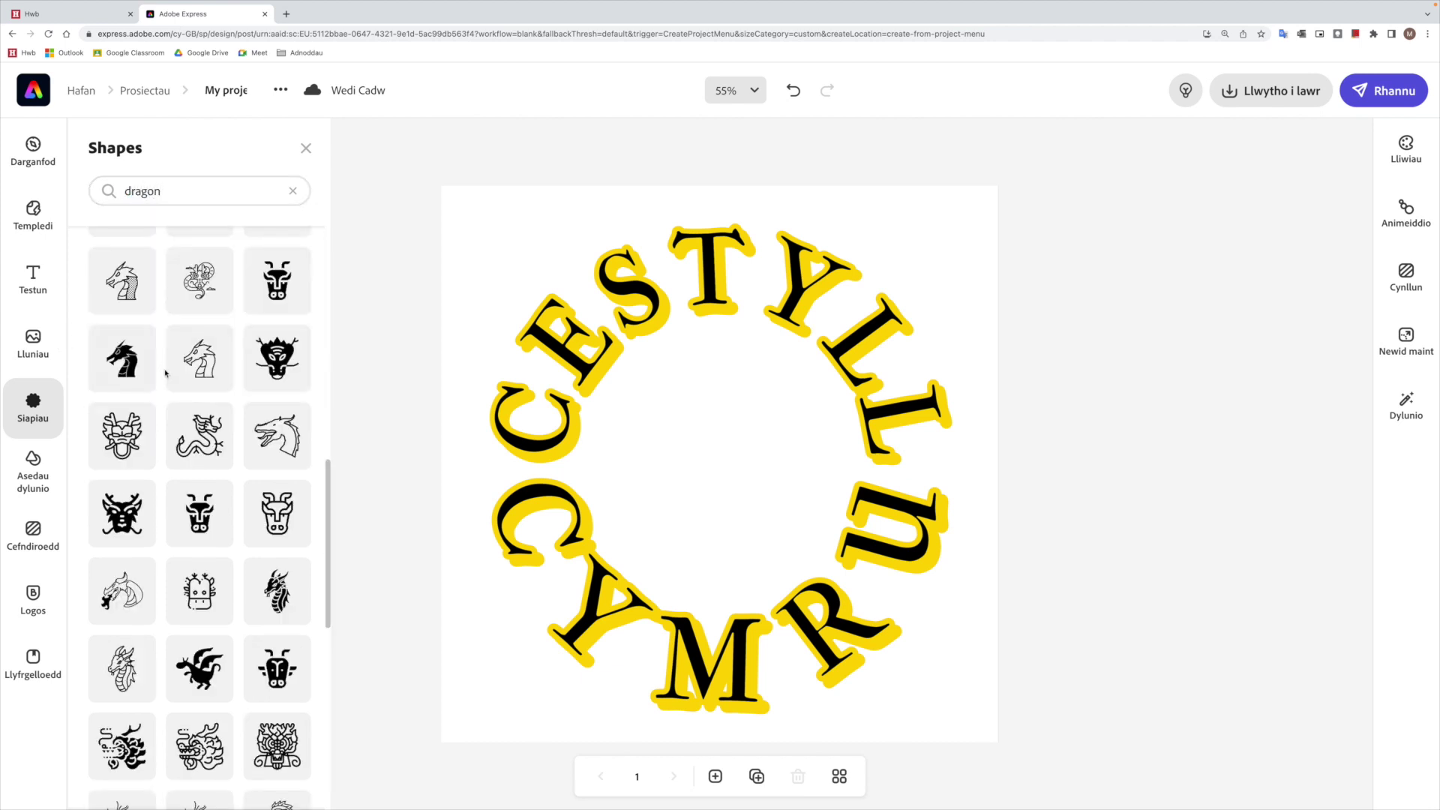
Step: Browse the dragon shapes and place the solid walking Welsh dragon in the centre of the text ring
scroll(164, 367, up, 5)
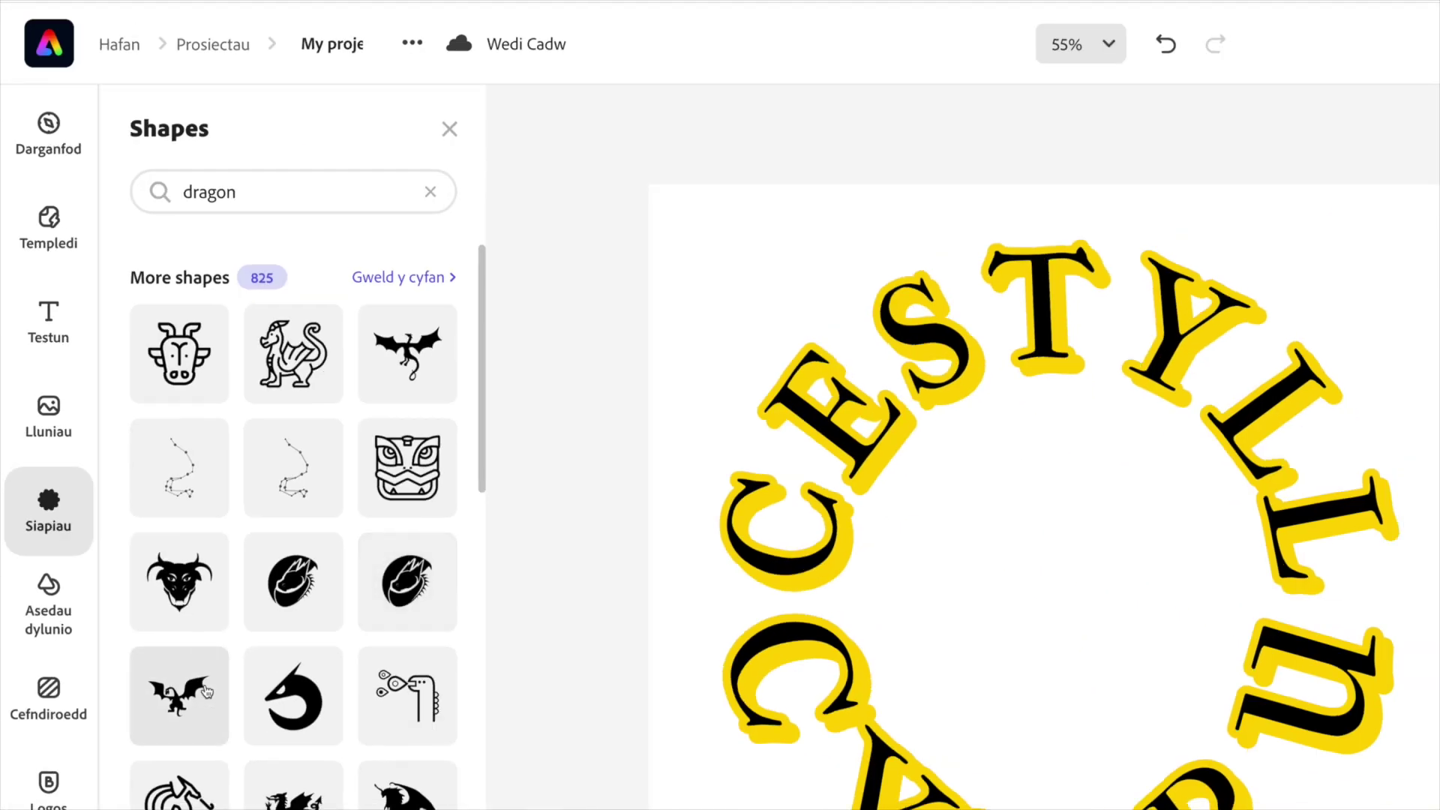
scroll(229, 651, down, 2)
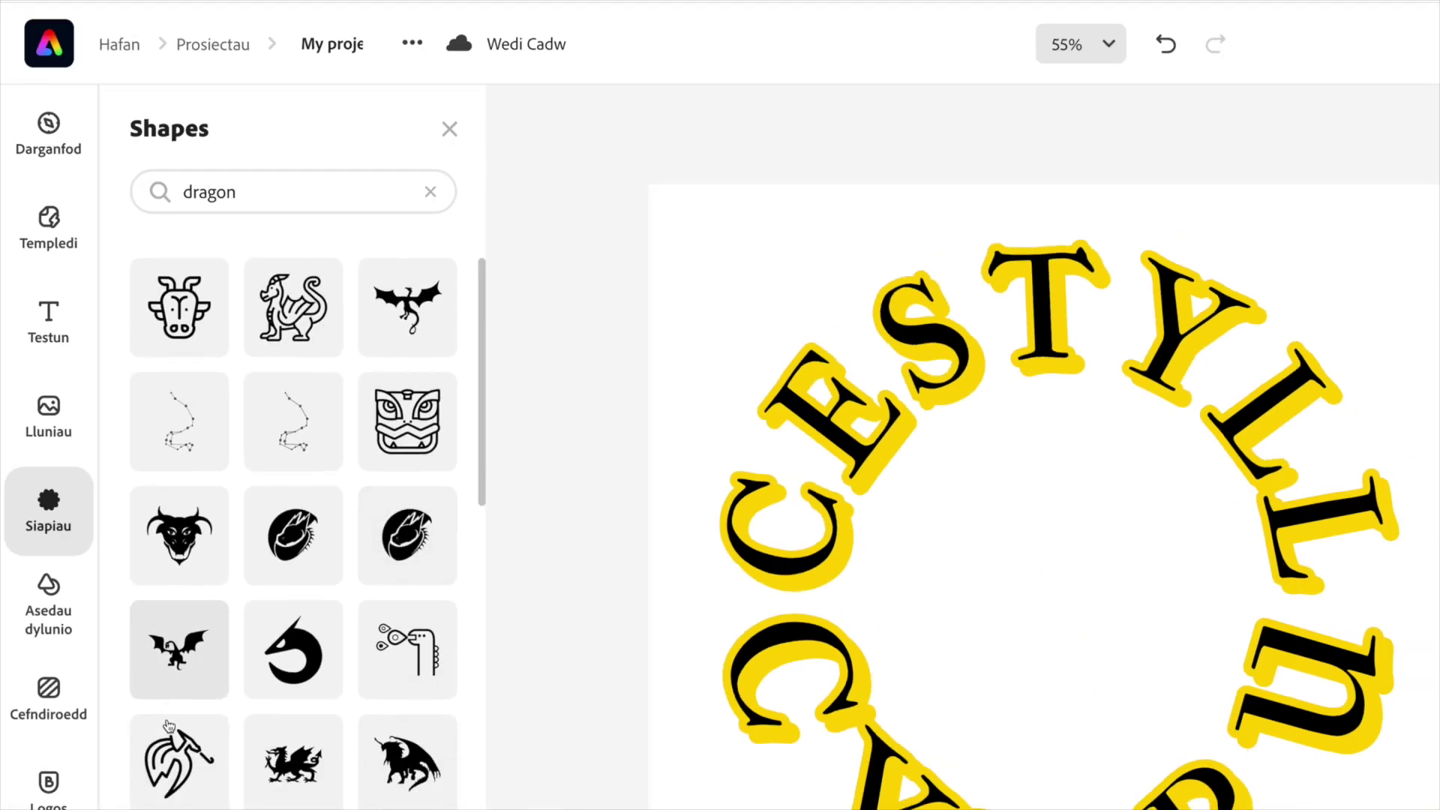
scroll(184, 667, down, 4)
scroll(186, 663, up, 2)
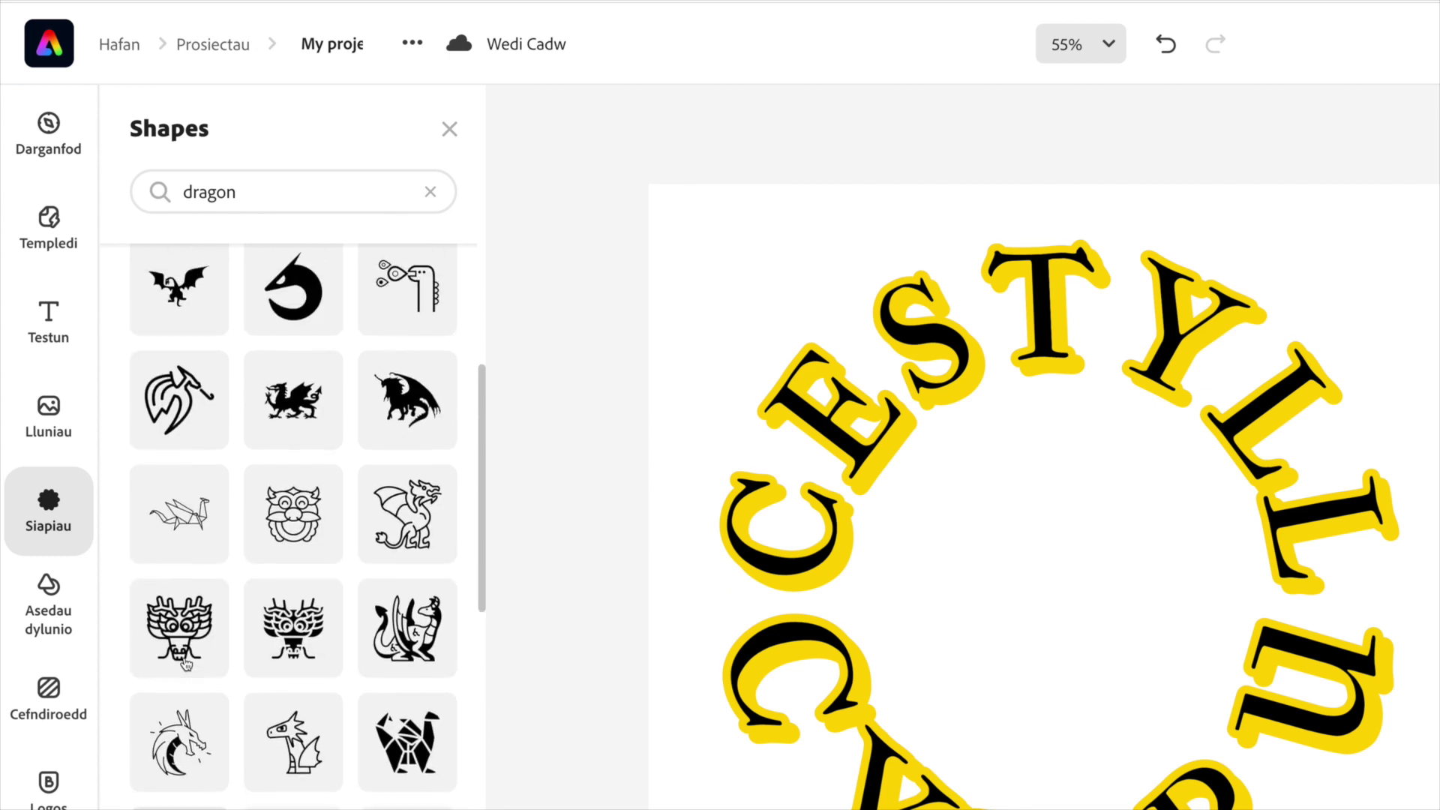
scroll(186, 663, down, 5)
scroll(189, 664, up, 2)
scroll(189, 665, up, 6)
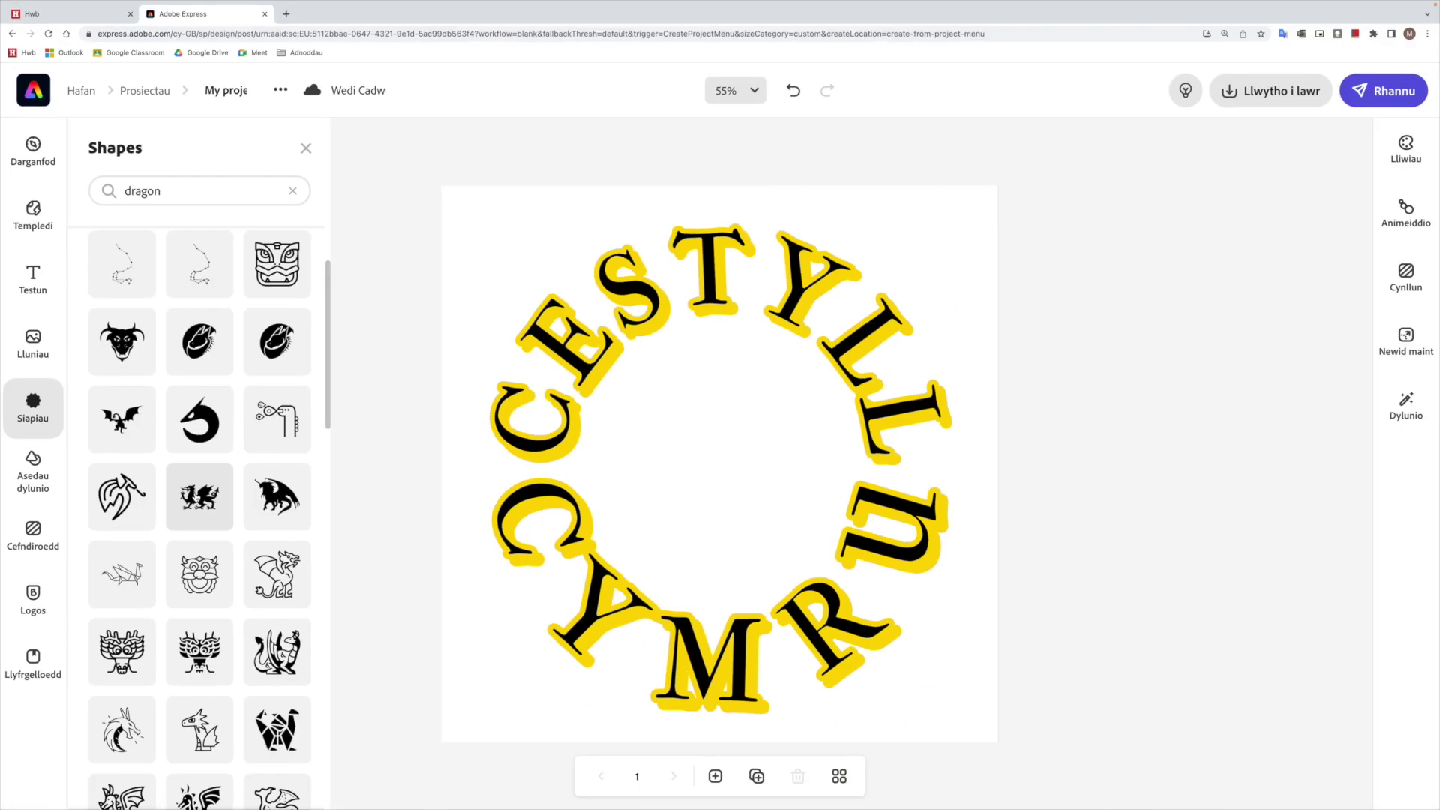
drag(200, 496, 726, 459)
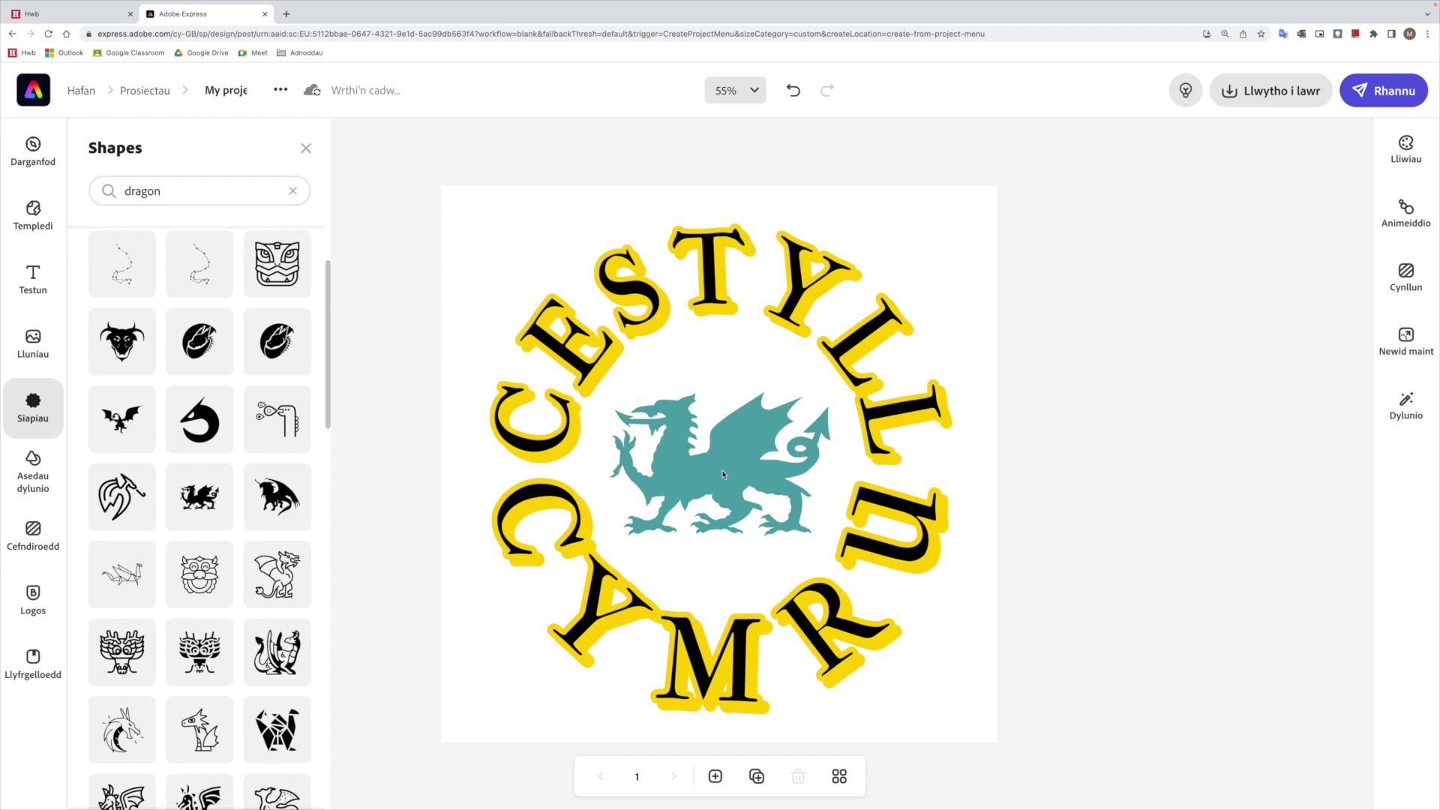
Step: Recolour the dragon bright red from the extended colour swatches and move it slightly up inside the text ring
click(613, 470)
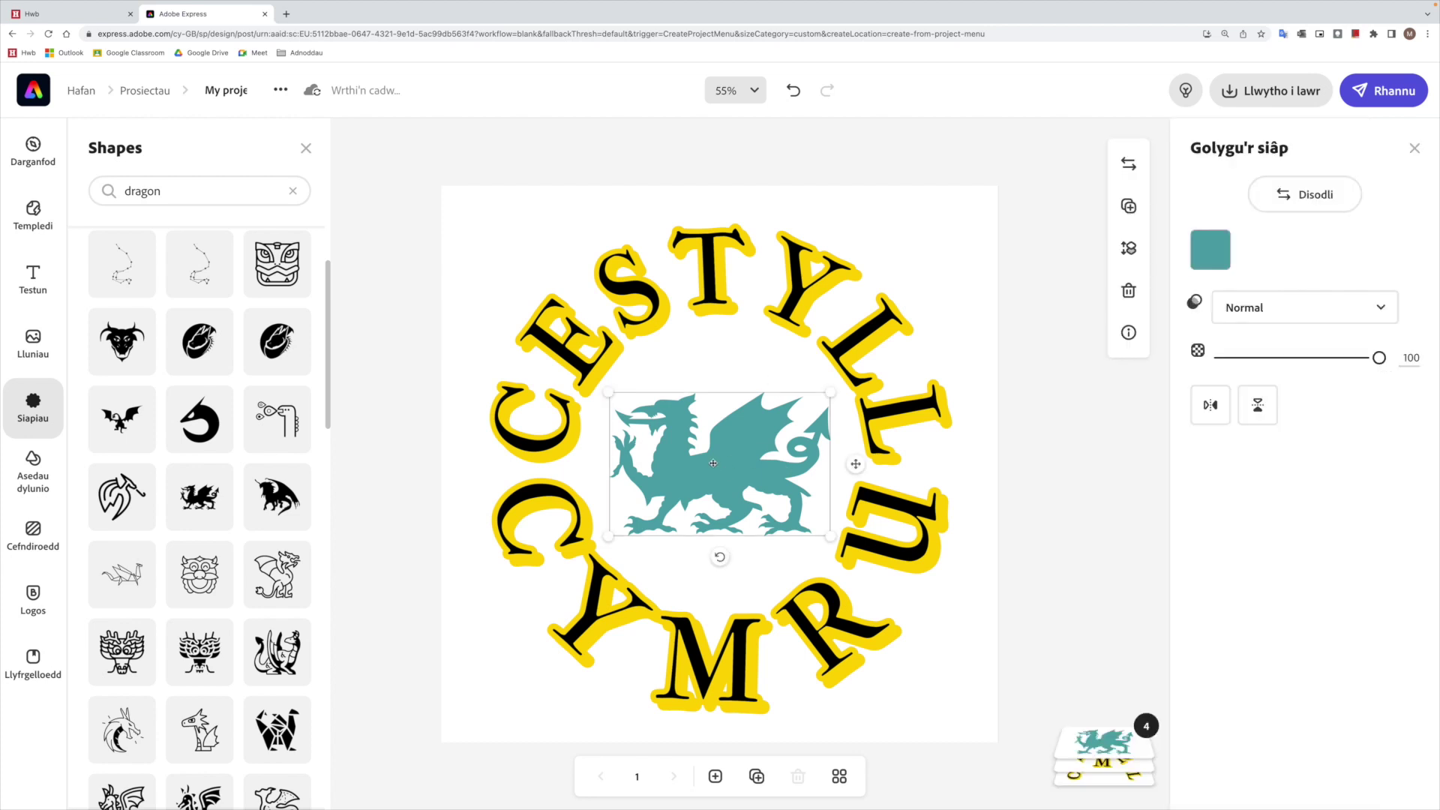
click(1220, 262)
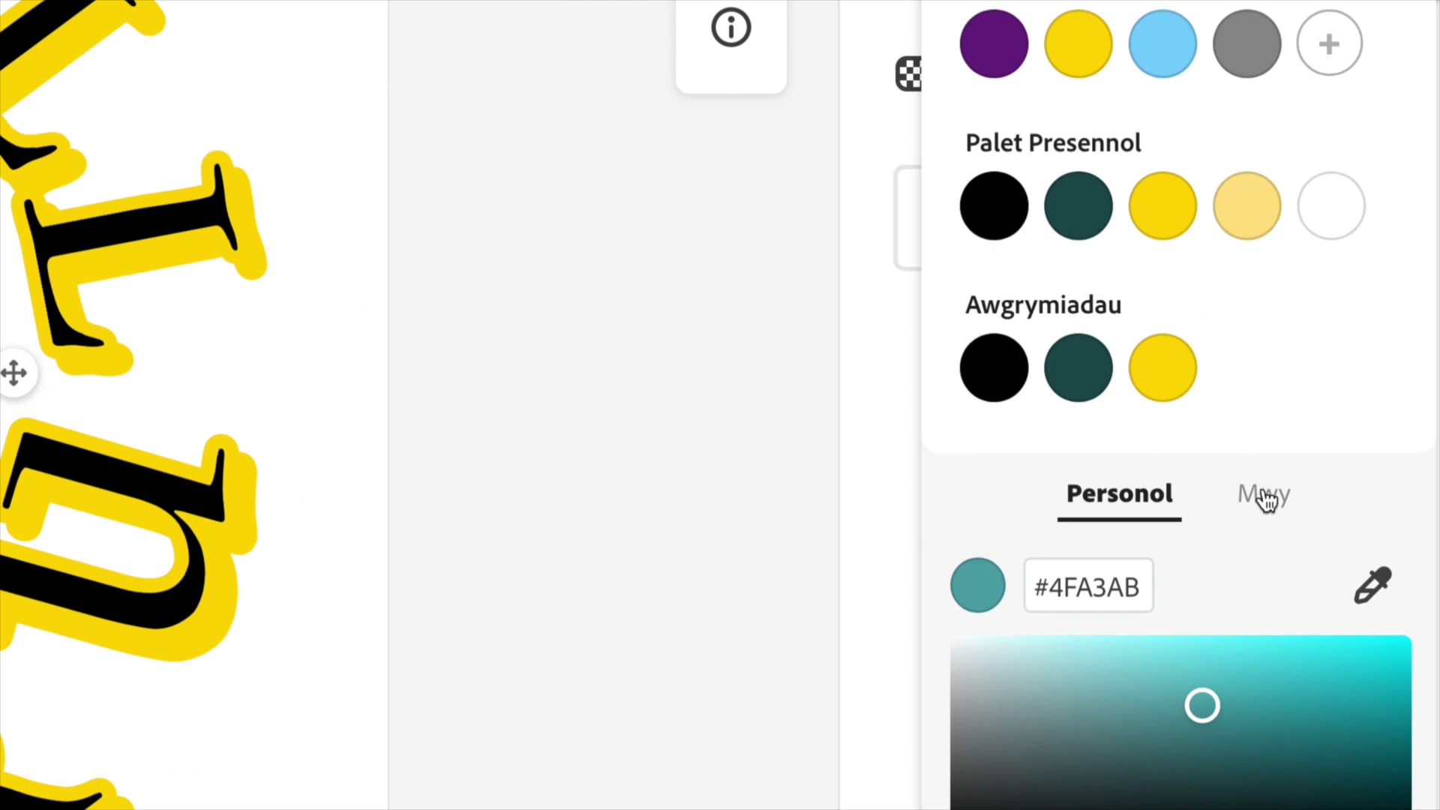
click(1333, 511)
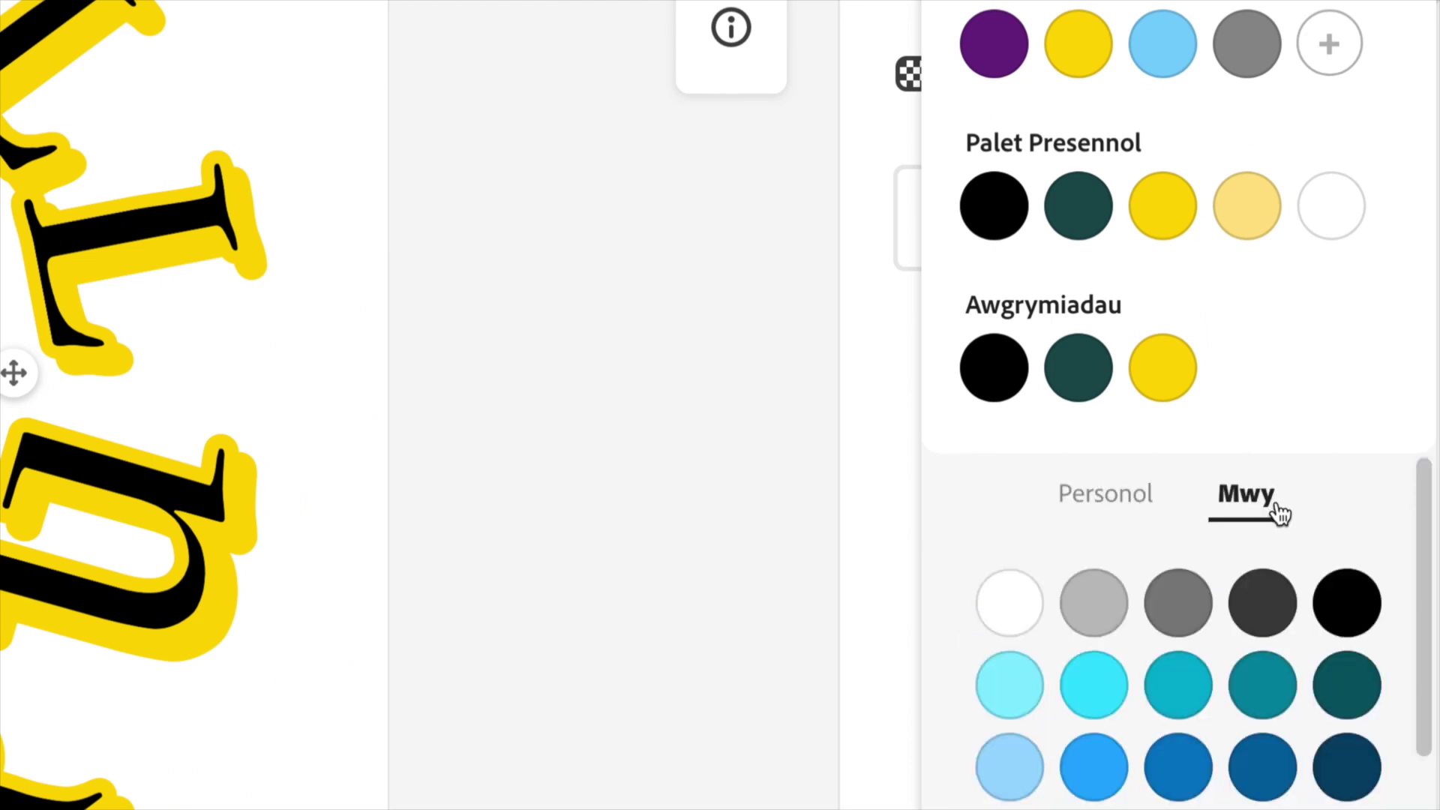
scroll(1315, 765, down, 3)
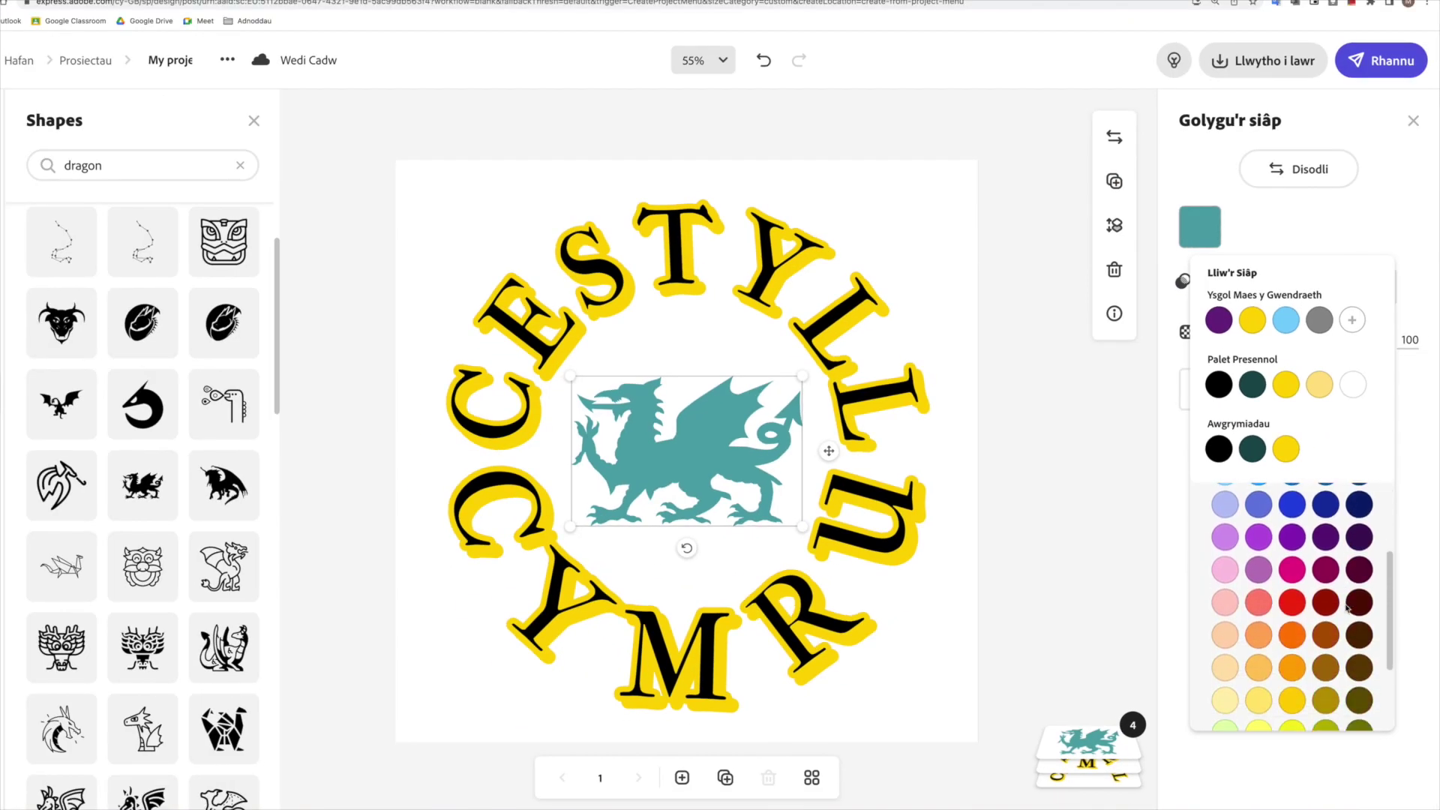
scroll(1348, 609, down, 1)
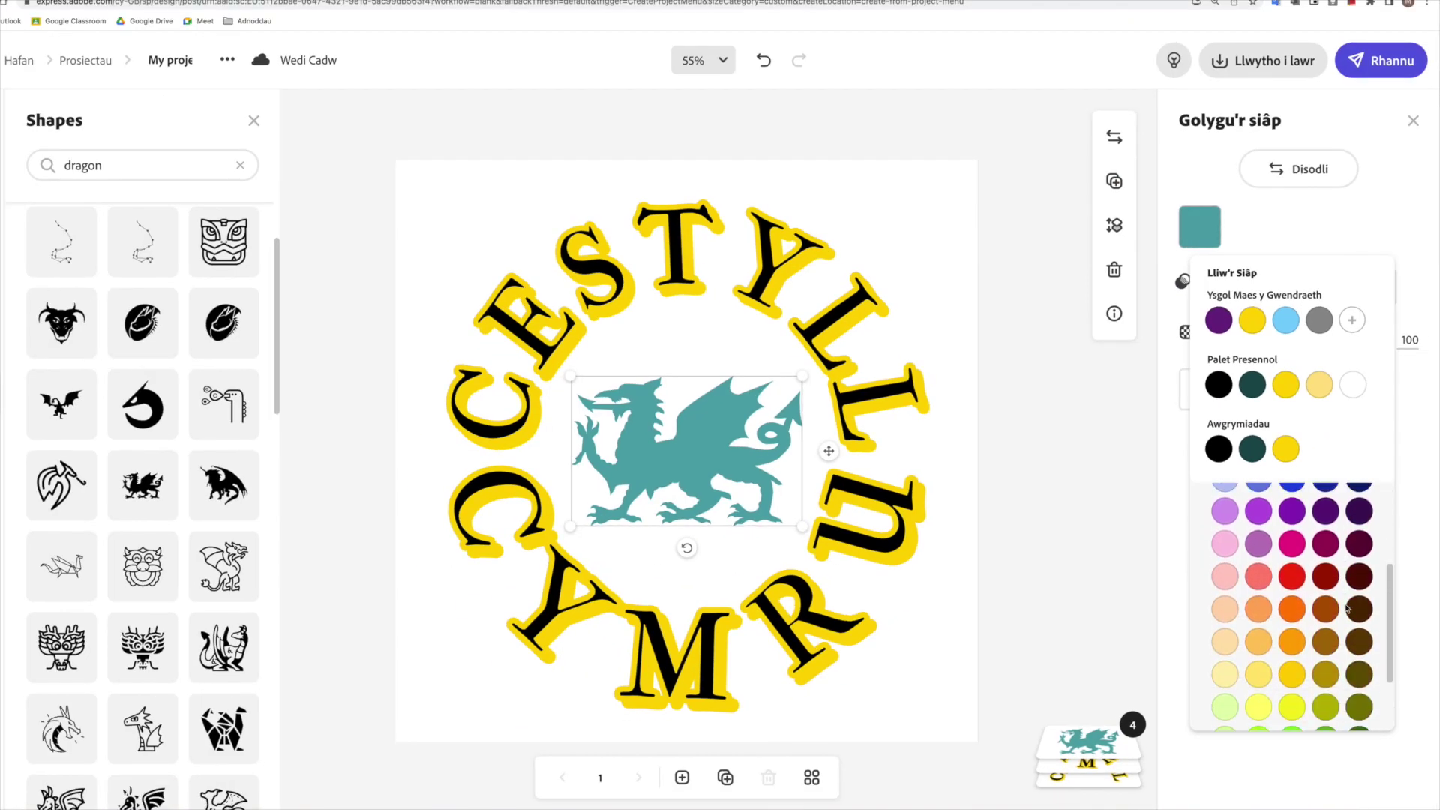
click(1297, 579)
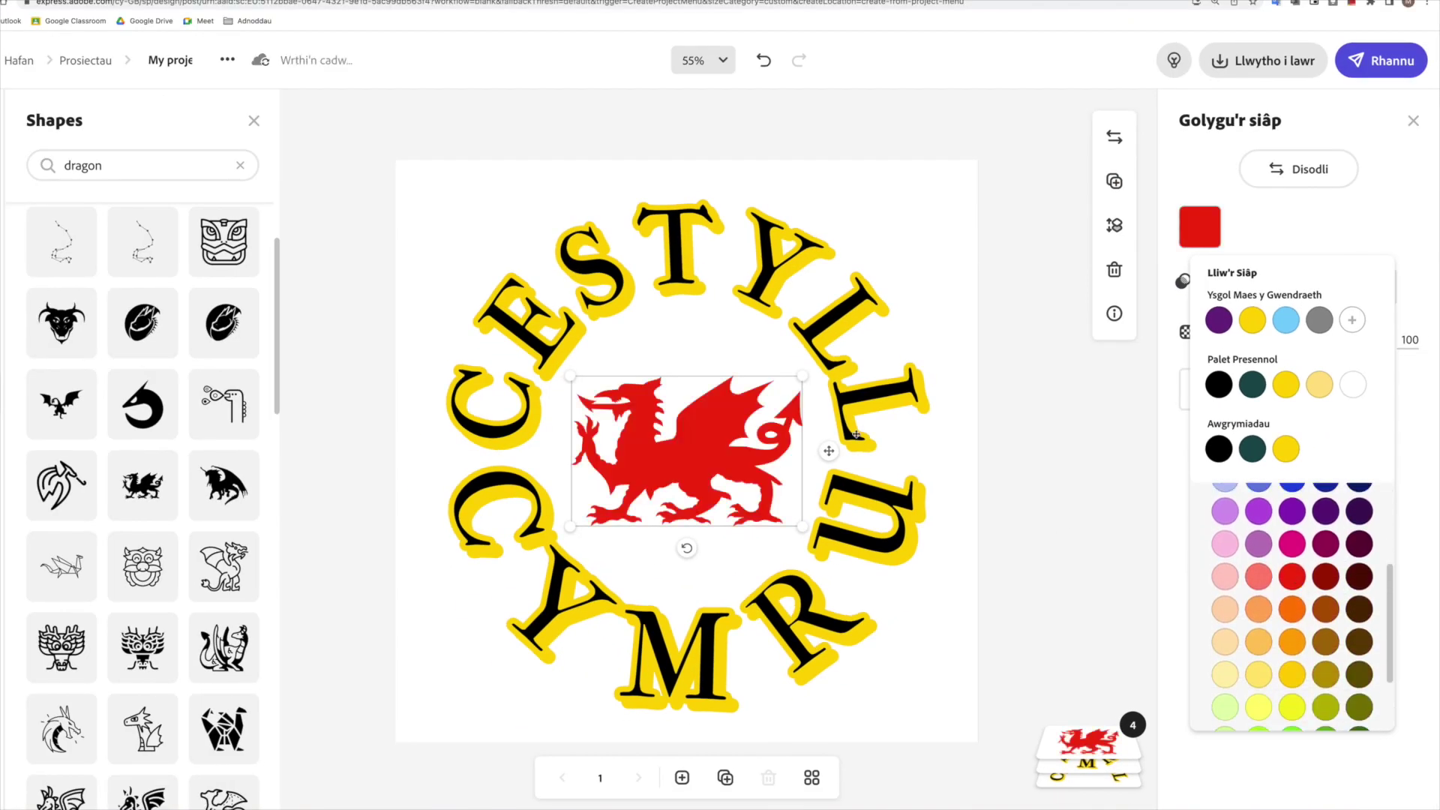
click(1012, 459)
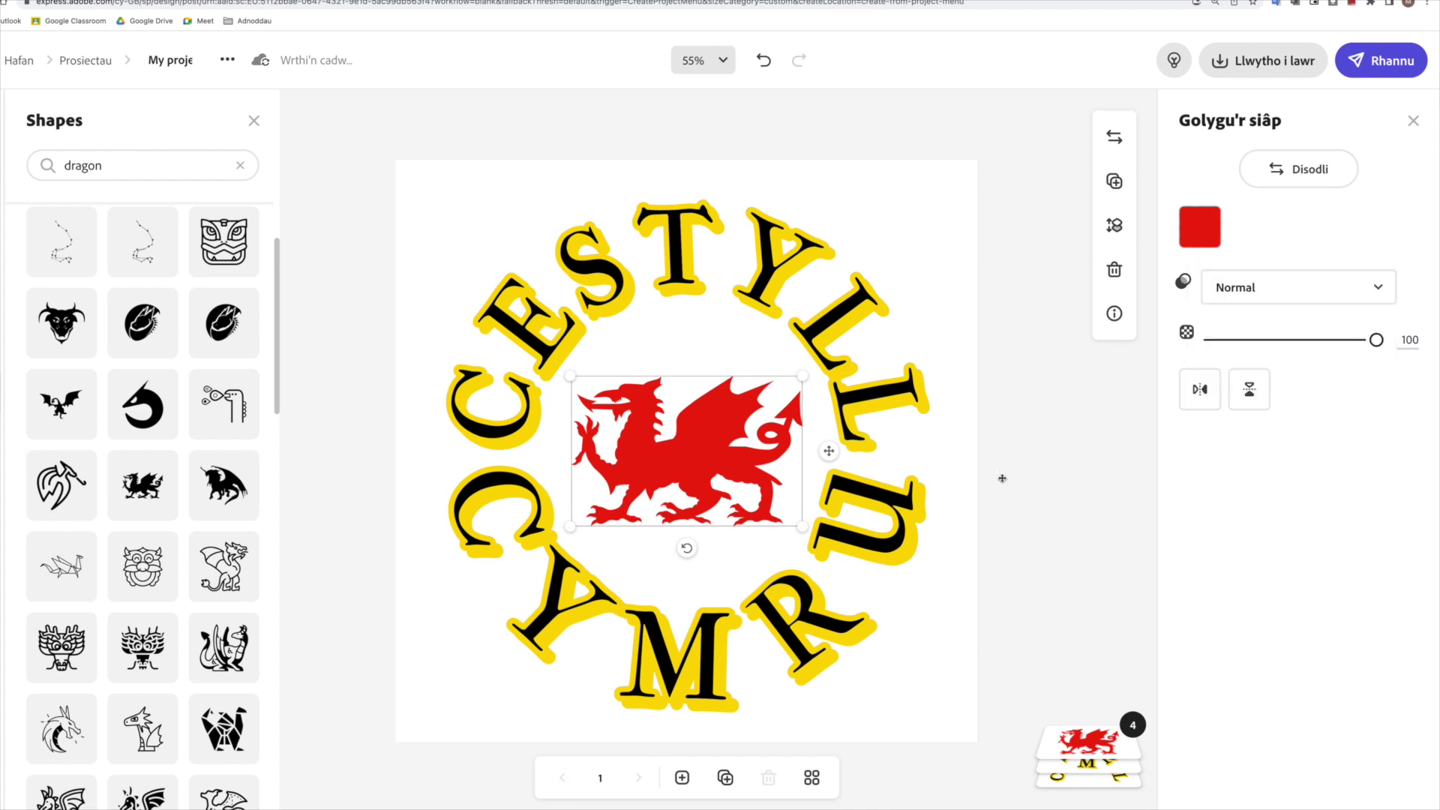
click(719, 387)
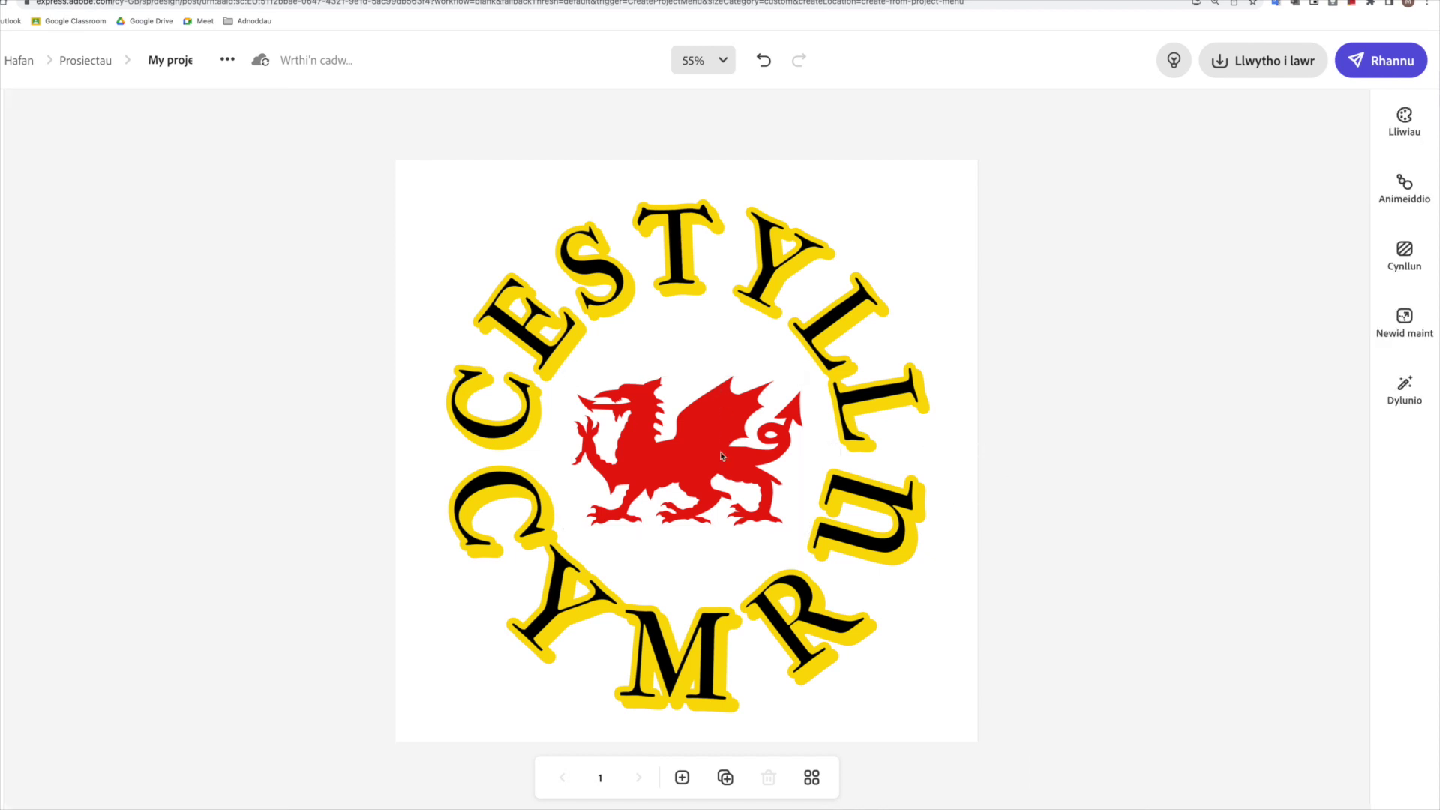
drag(695, 440, 696, 441)
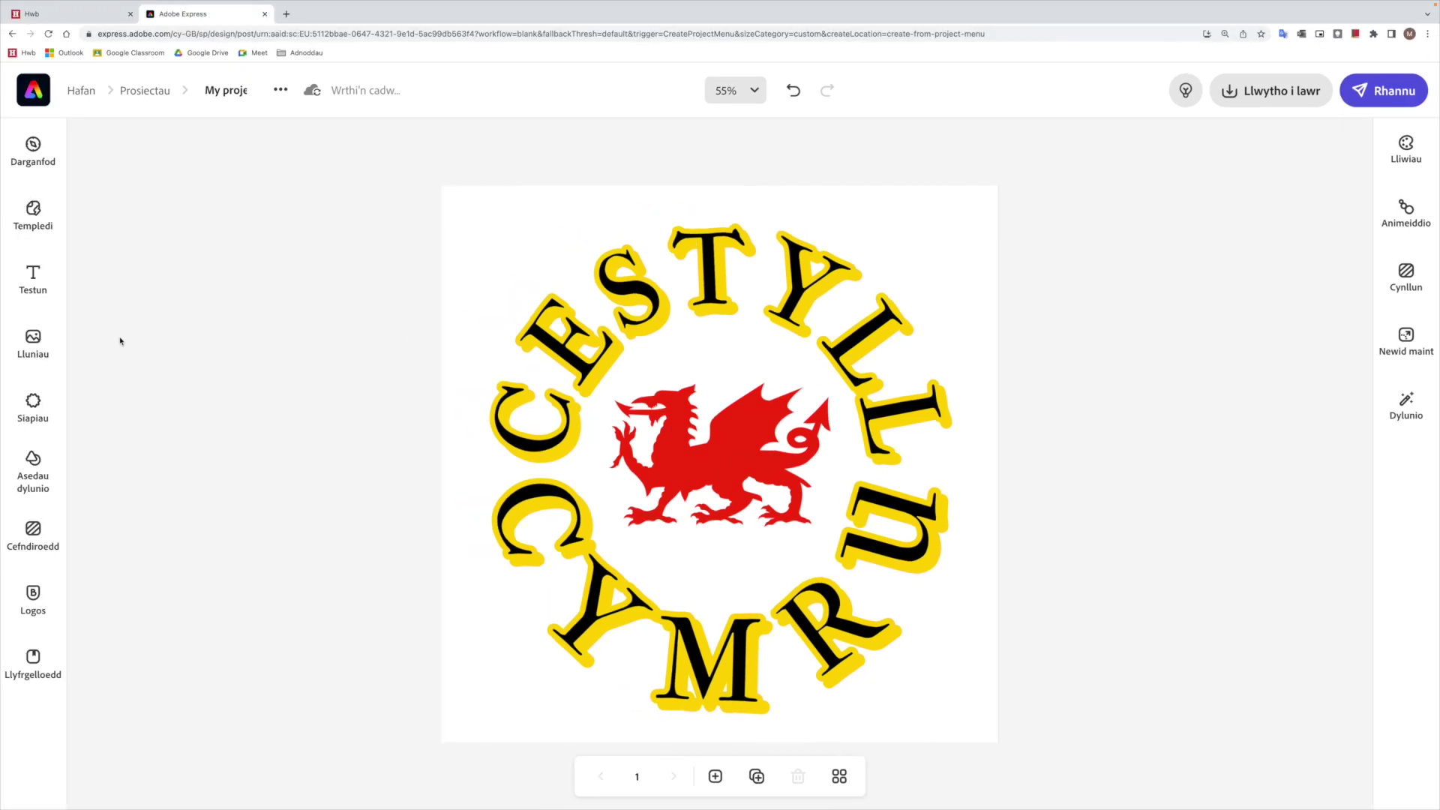
Step: Search the shapes for "castle" in place of "dragon", closing the dictionary pop-up
click(33, 405)
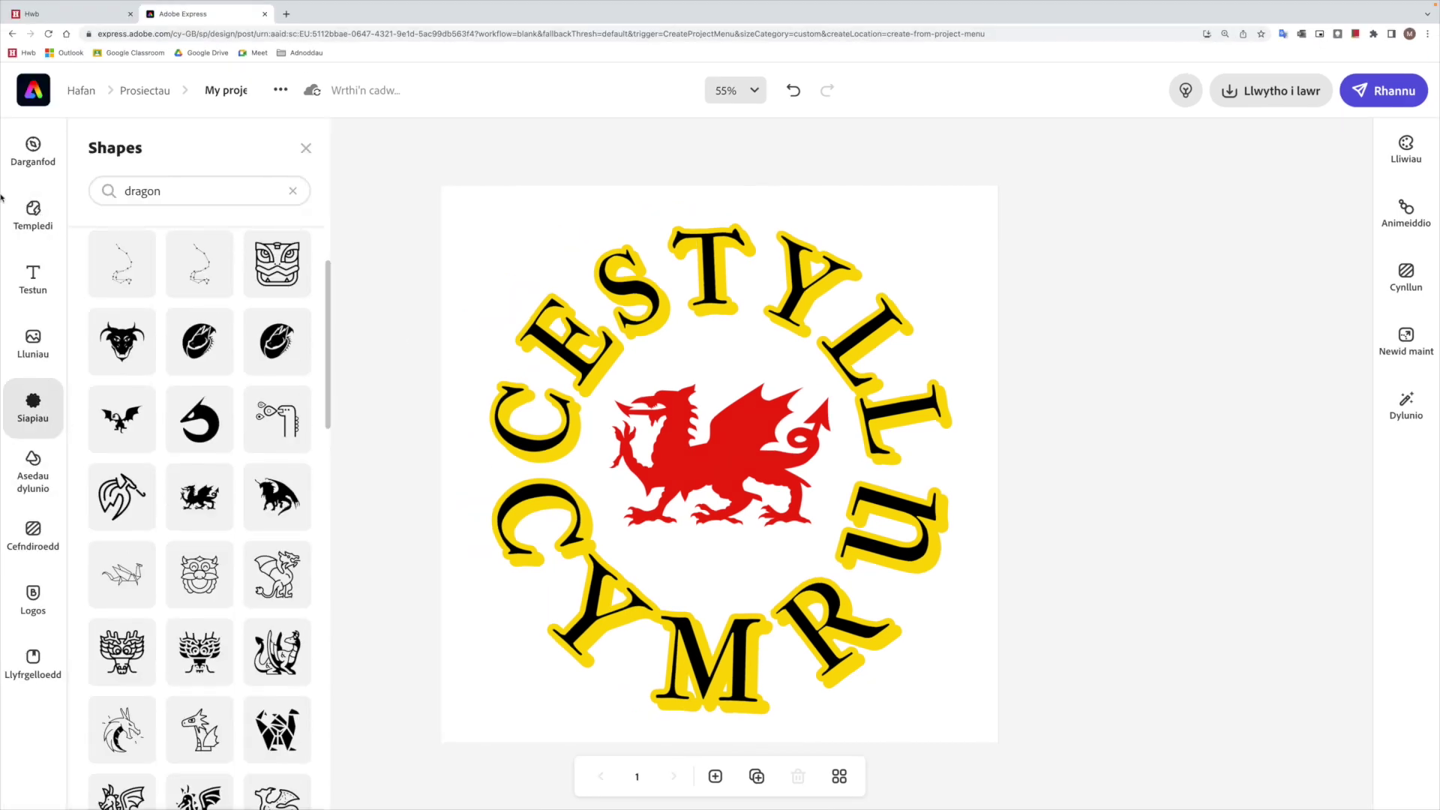
click(153, 193)
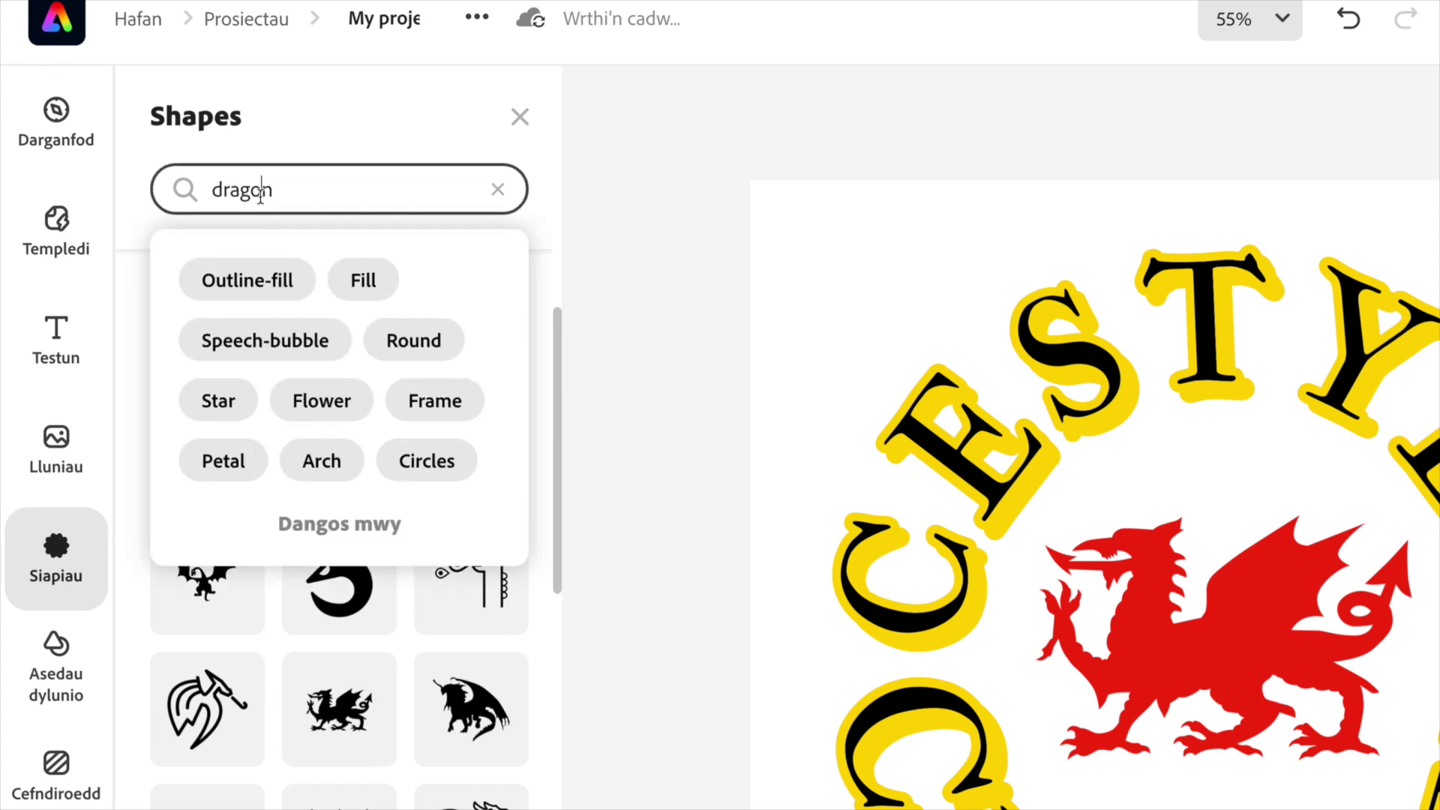
double_click(260, 193)
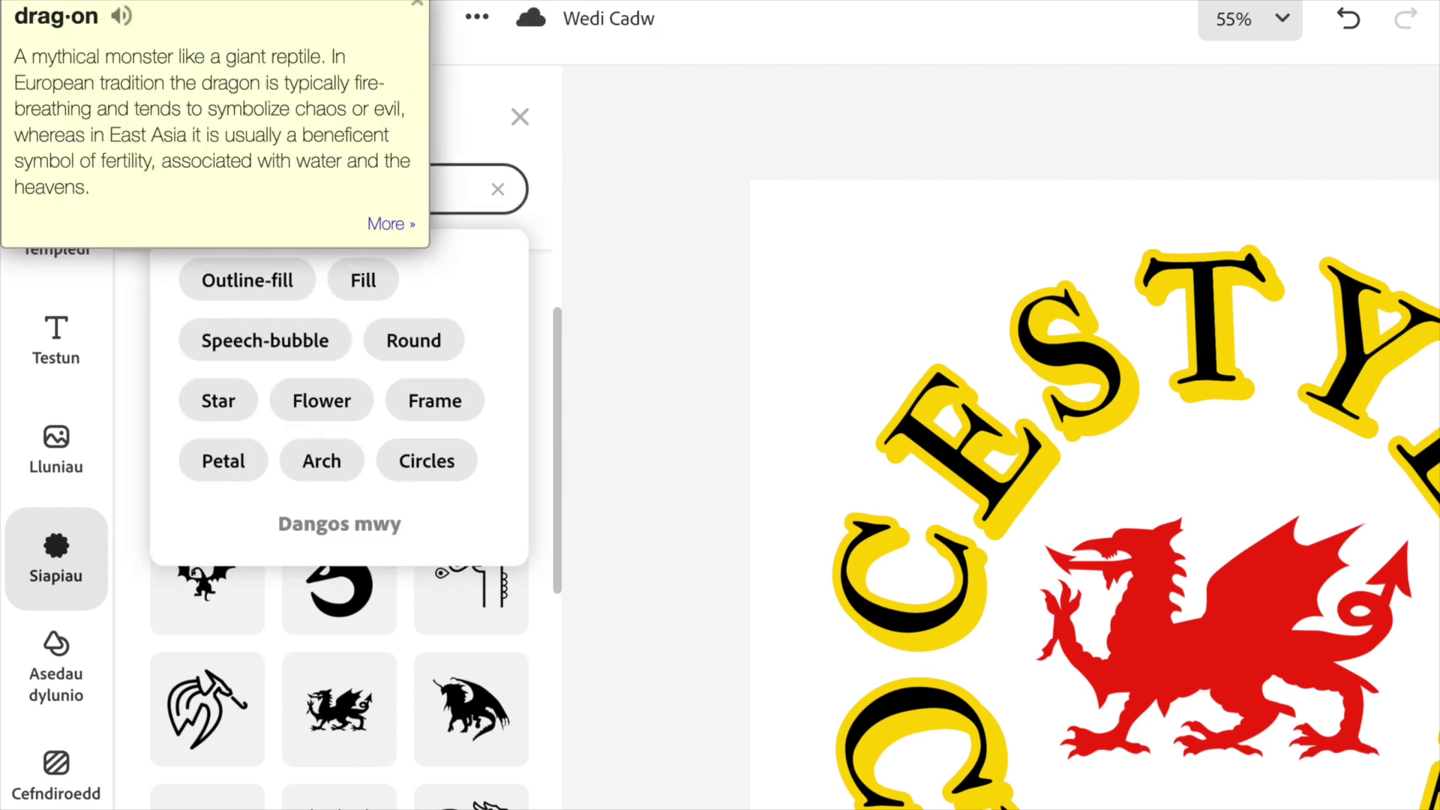
key(Return)
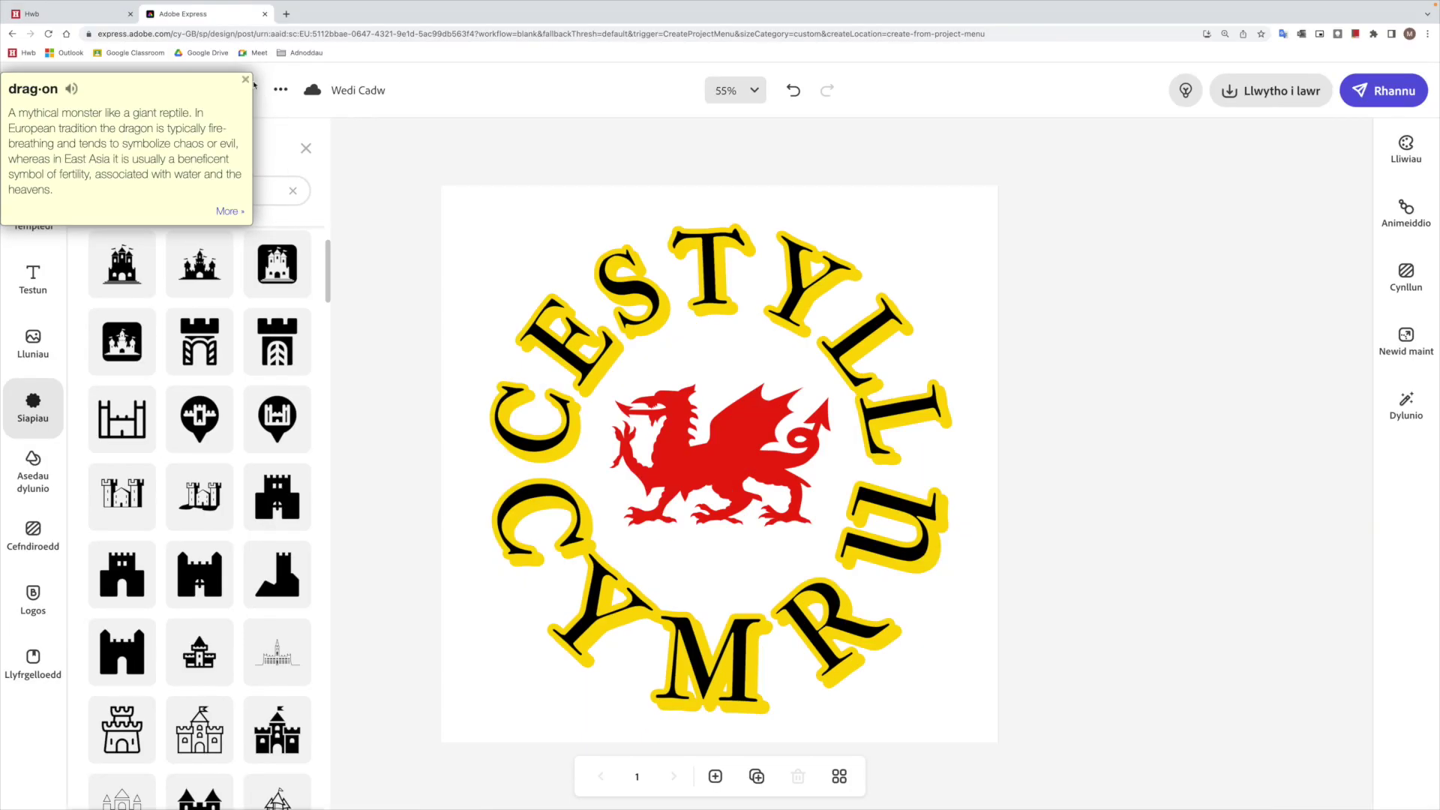
click(249, 81)
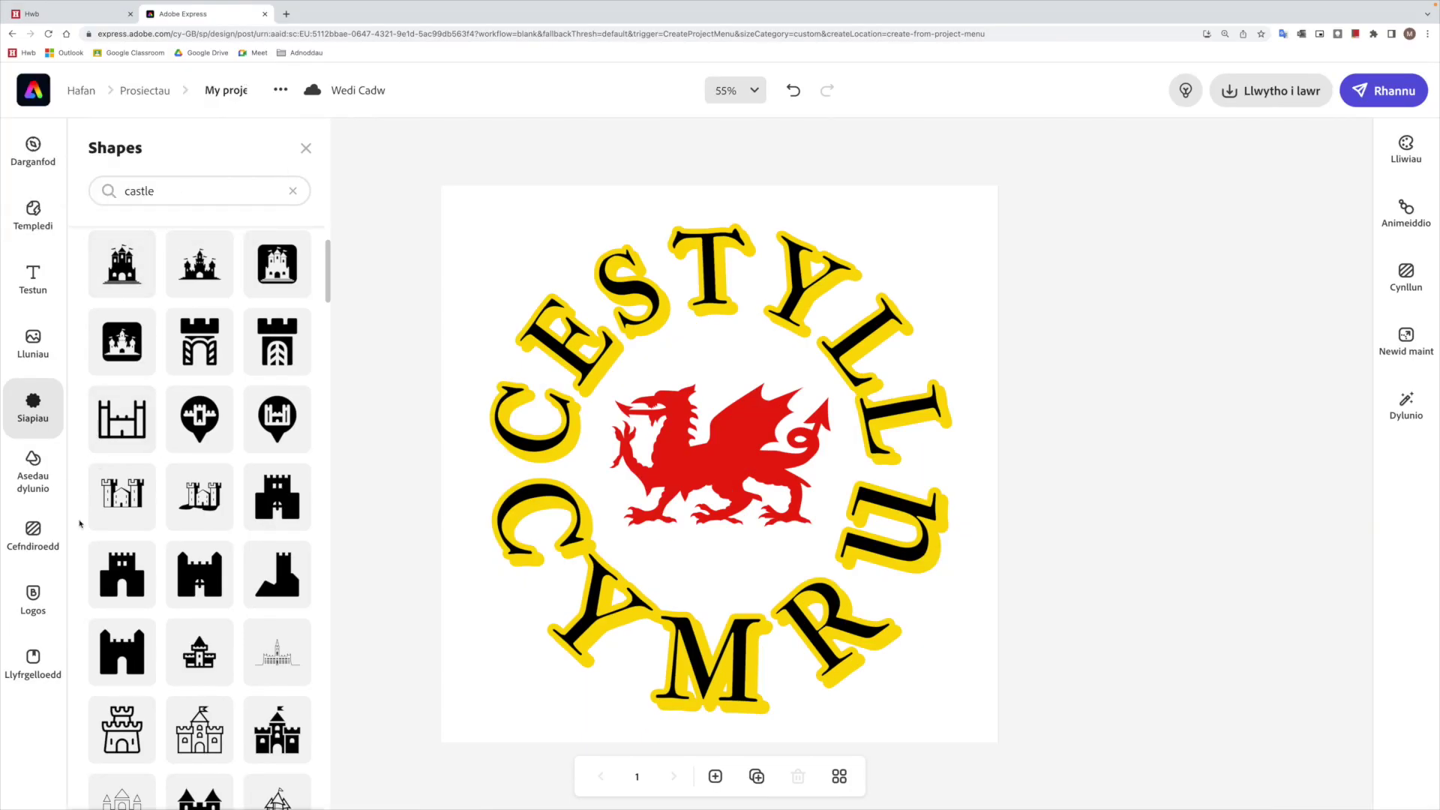
Step: Add the solid castle tower with sloping side walls, enlarge it and position it over the right side of the design
scroll(105, 480, down, 2)
scroll(100, 522, down, 3)
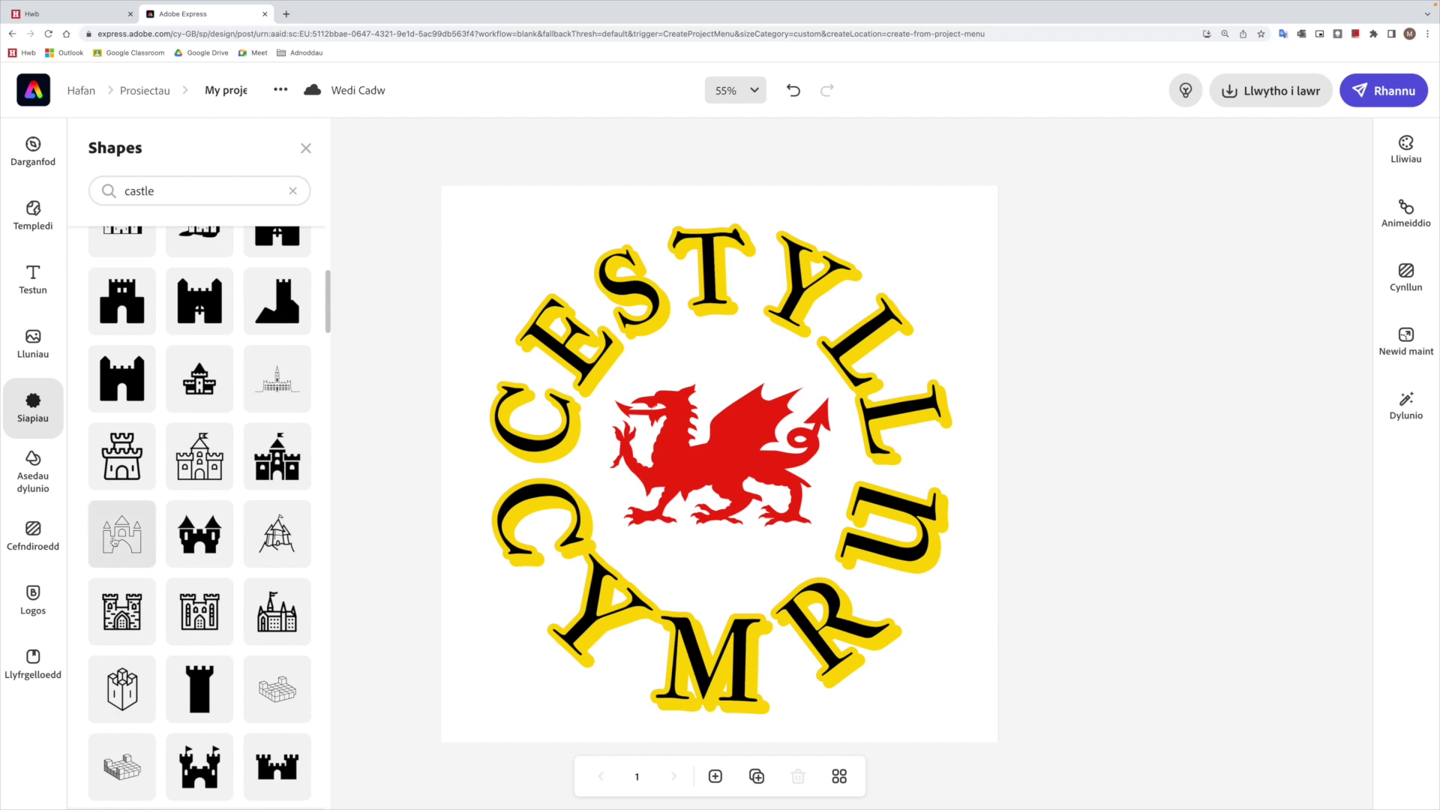
scroll(113, 541, up, 3)
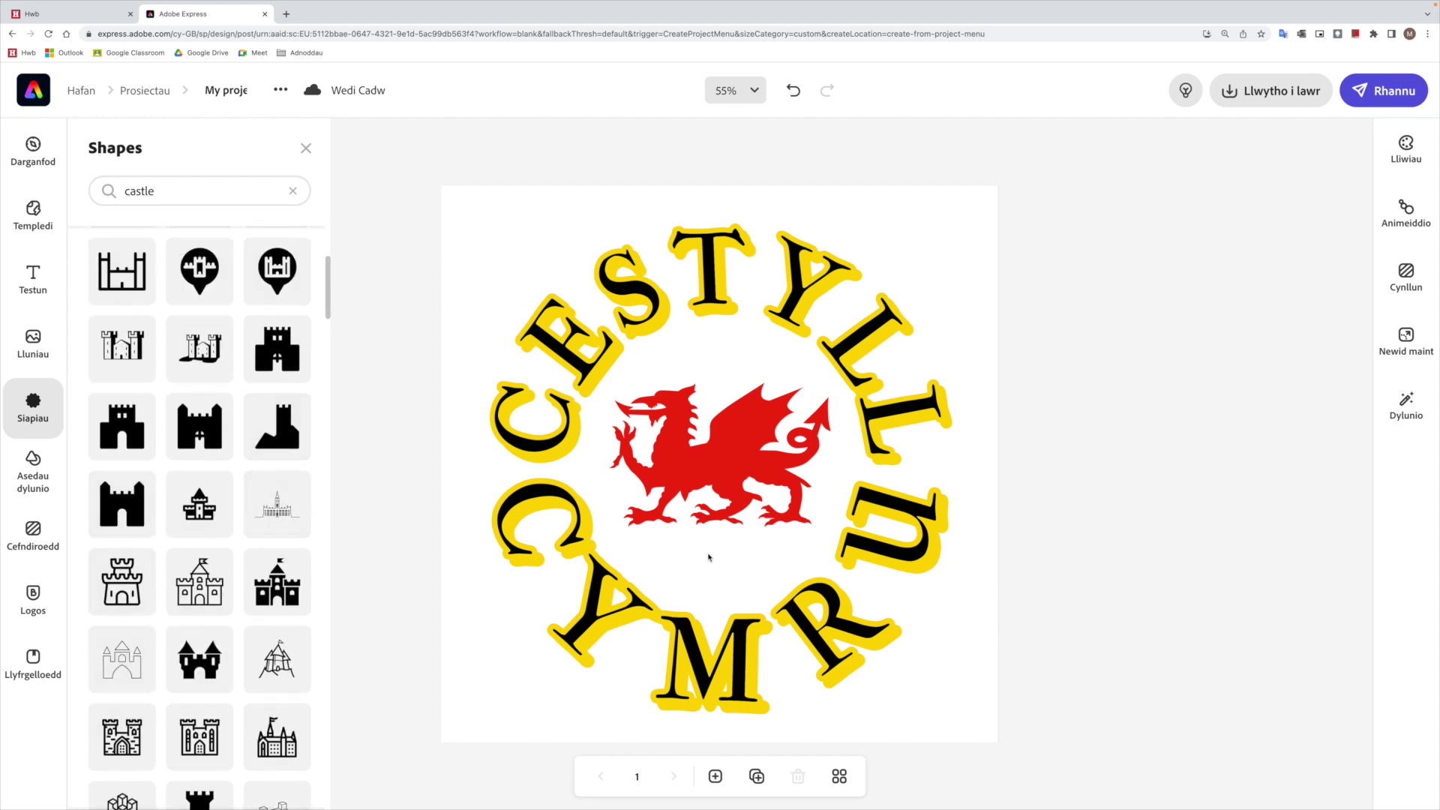
drag(708, 557, 861, 498)
drag(930, 673, 893, 482)
click(897, 409)
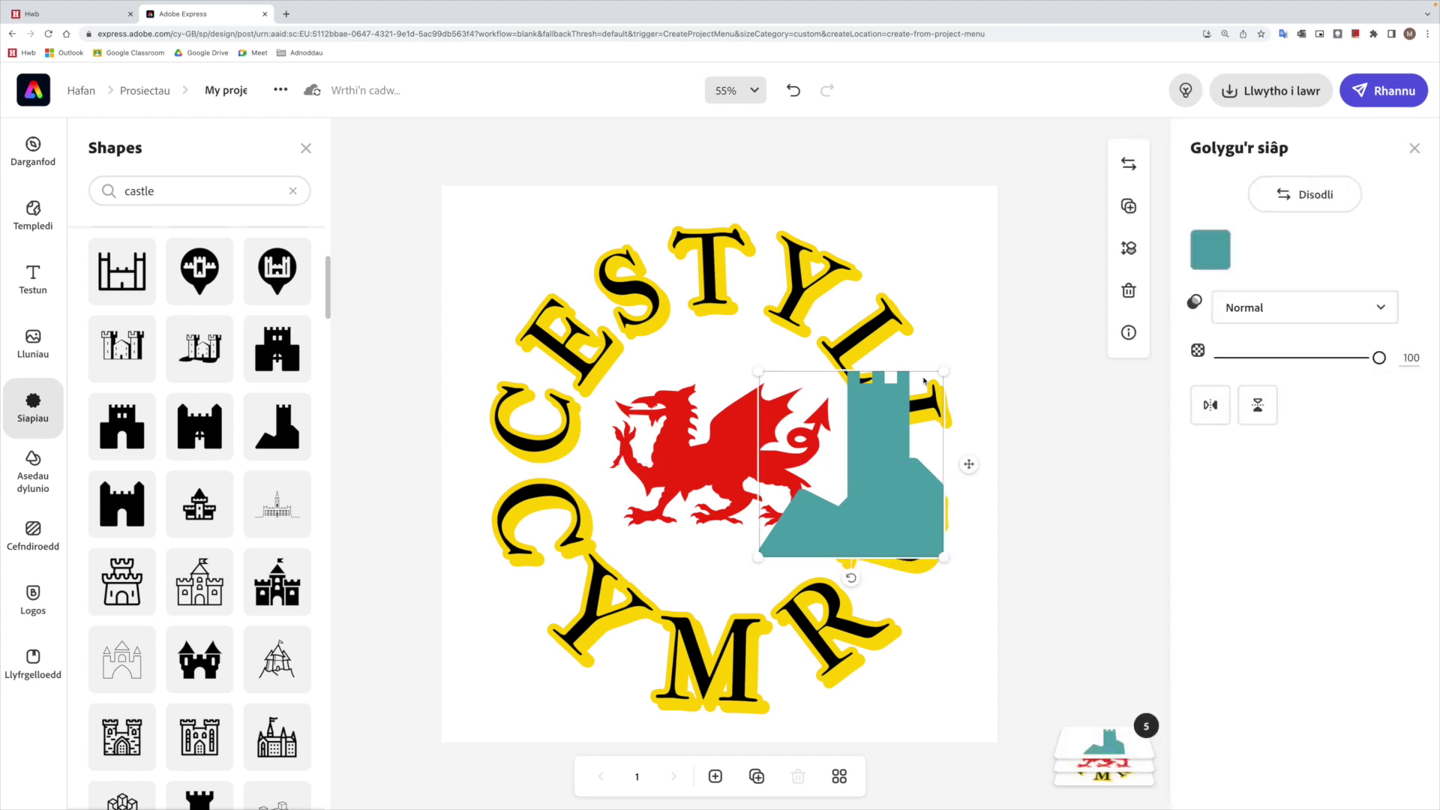
drag(944, 373, 1049, 264)
drag(946, 465, 876, 523)
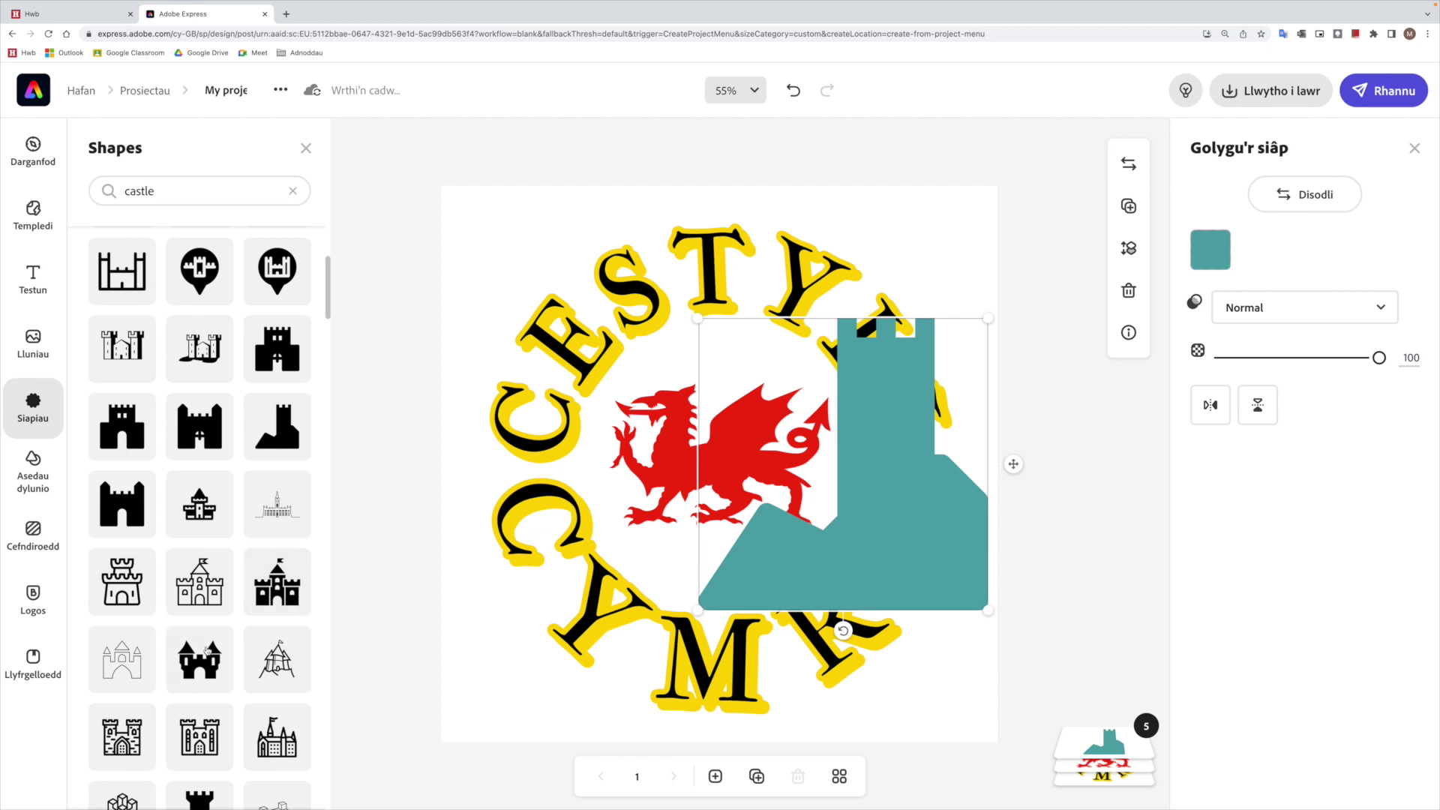
Step: Add two solid battlemented towers, placing one at the design's right edge and the other, slightly enlarged, at its left edge
scroll(208, 596, down, 3)
scroll(207, 596, down, 1)
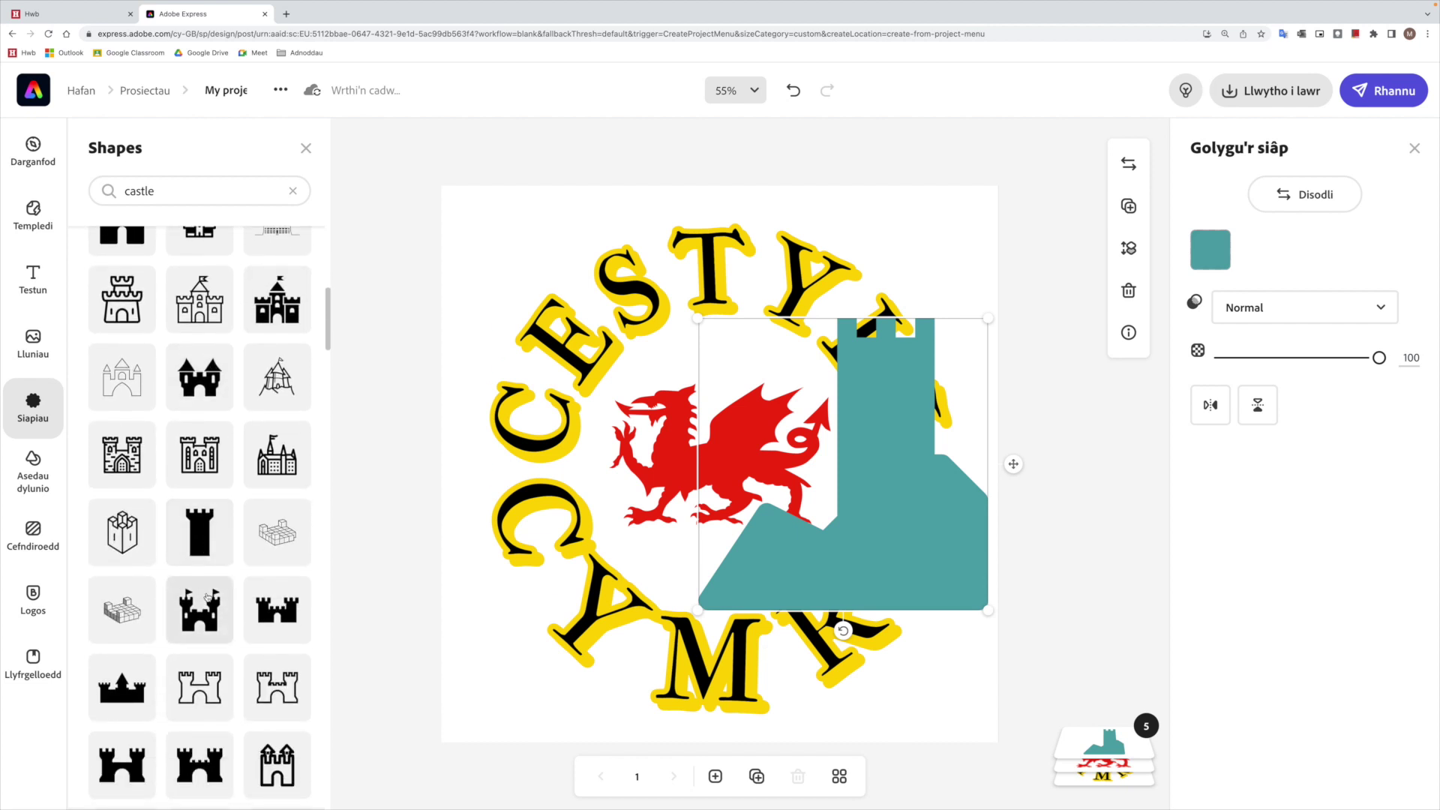
scroll(204, 605, down, 4)
scroll(207, 606, up, 3)
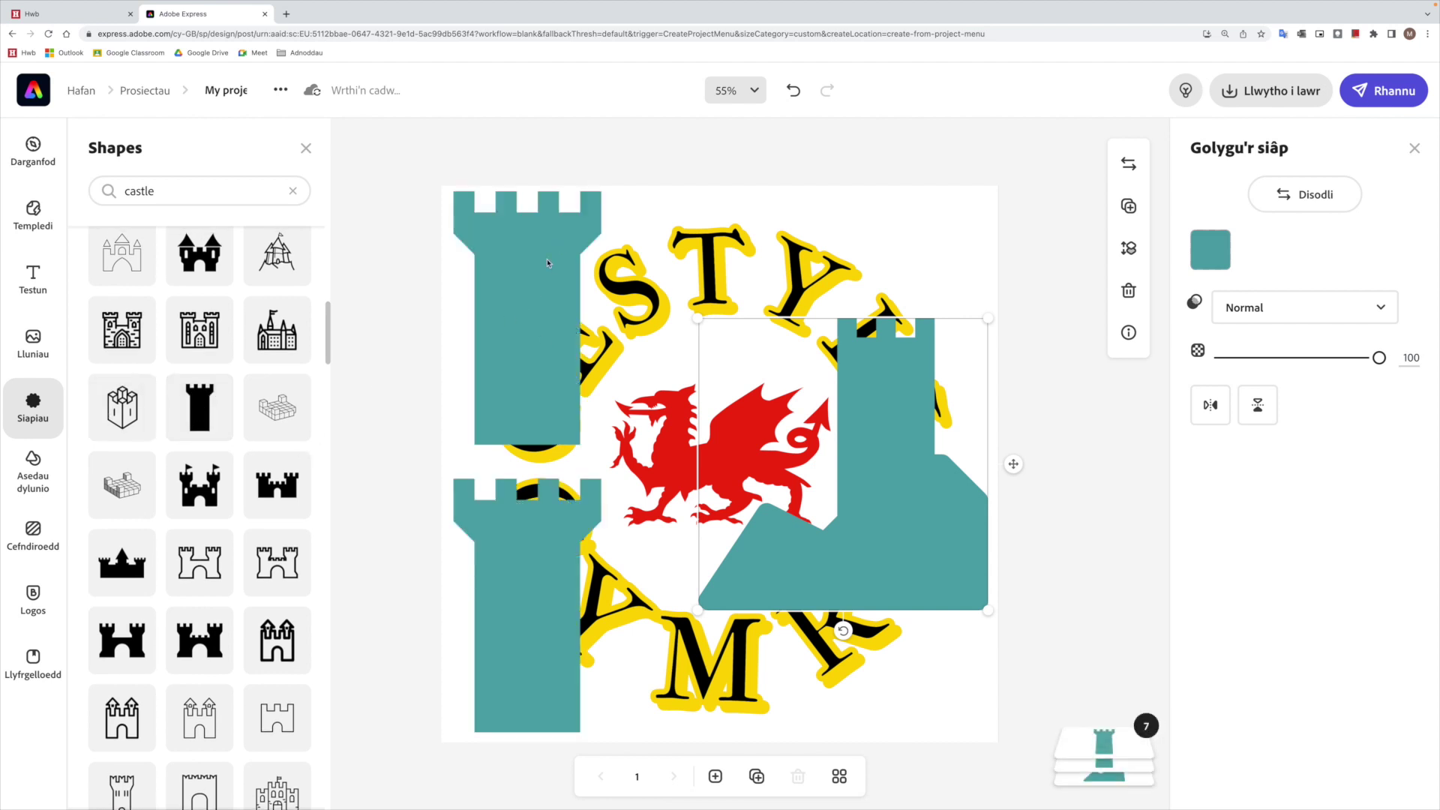
drag(525, 555, 966, 437)
drag(577, 321, 535, 464)
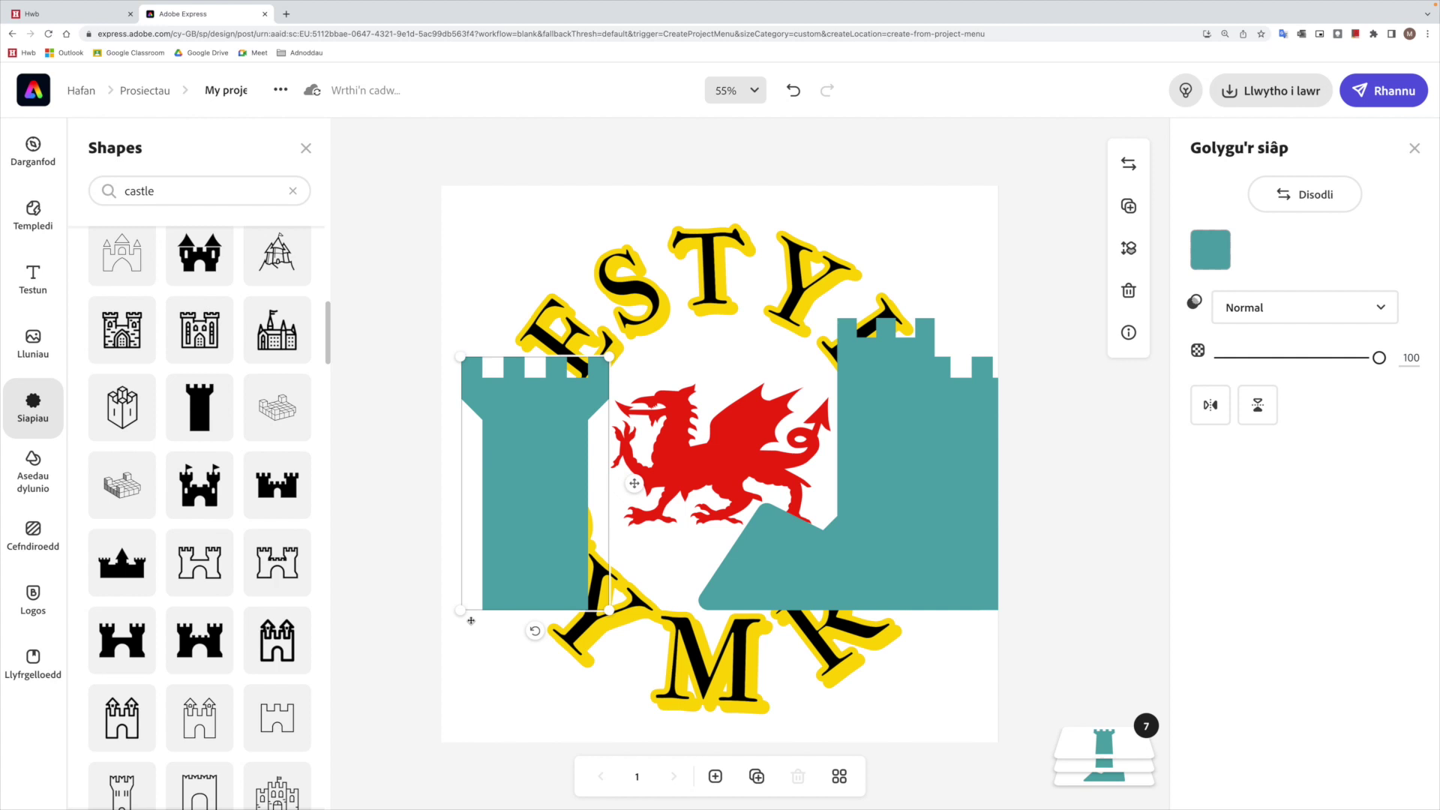
drag(461, 609, 423, 639)
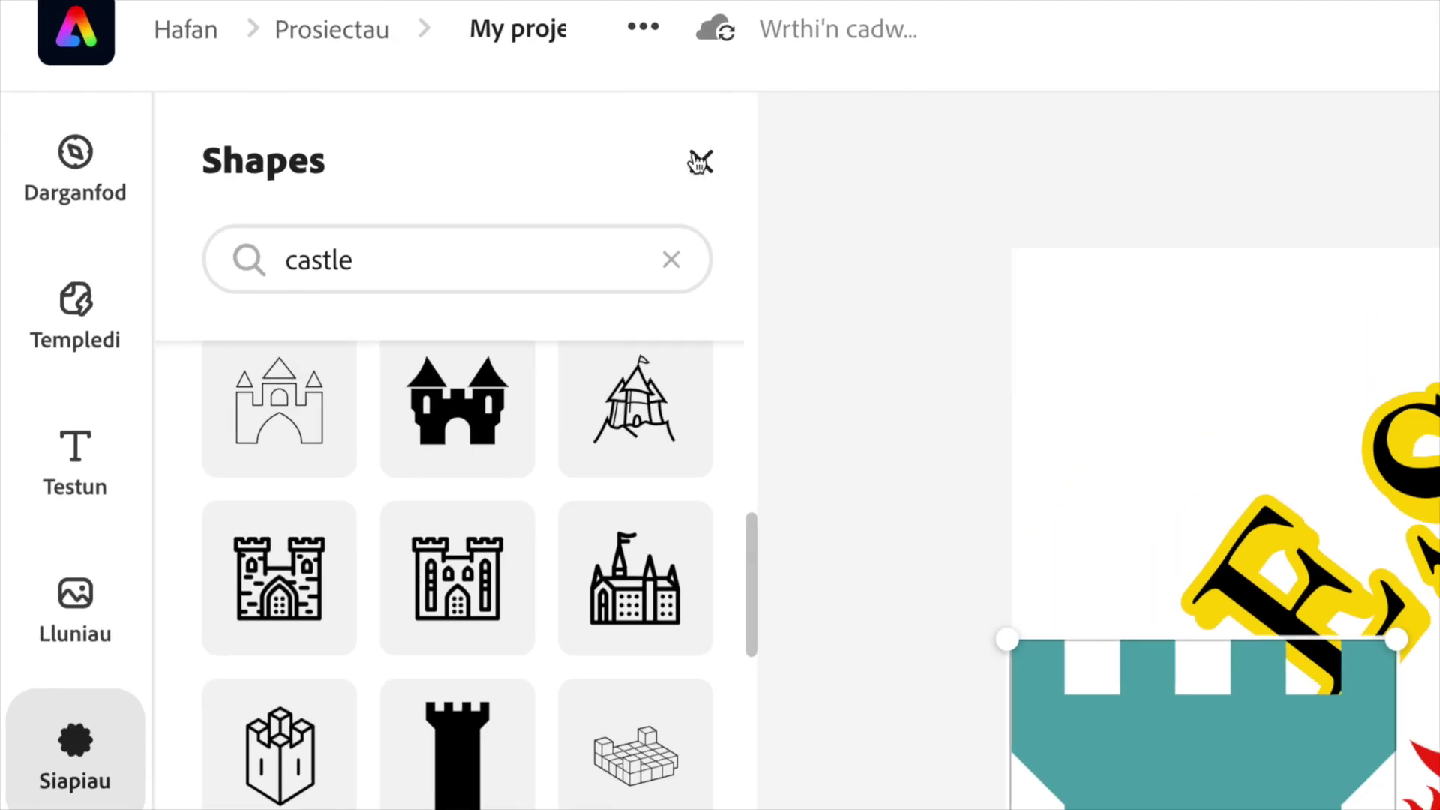
Step: Clear the "castle" shape search and add the solid square from the basic shapes to the design
click(699, 161)
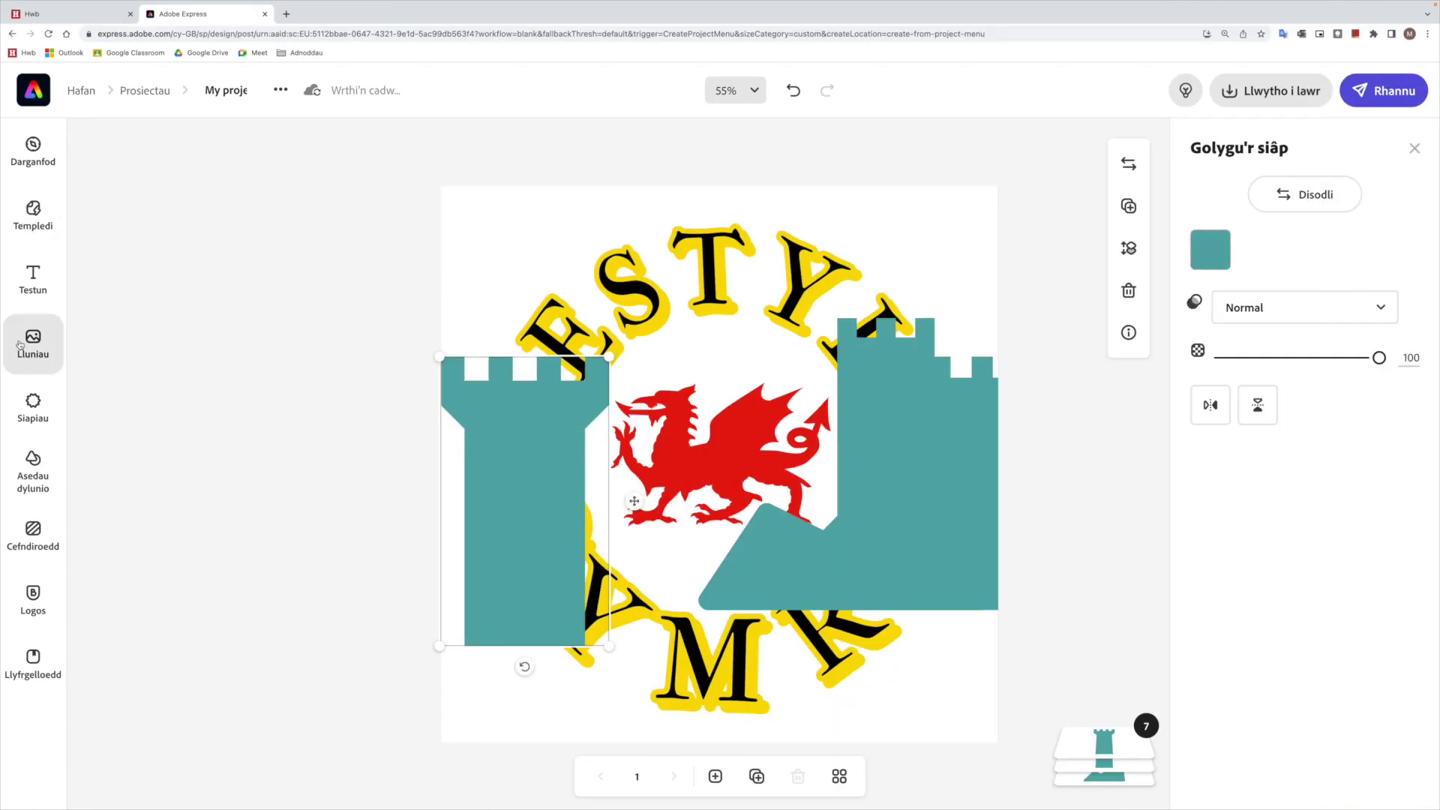
click(32, 405)
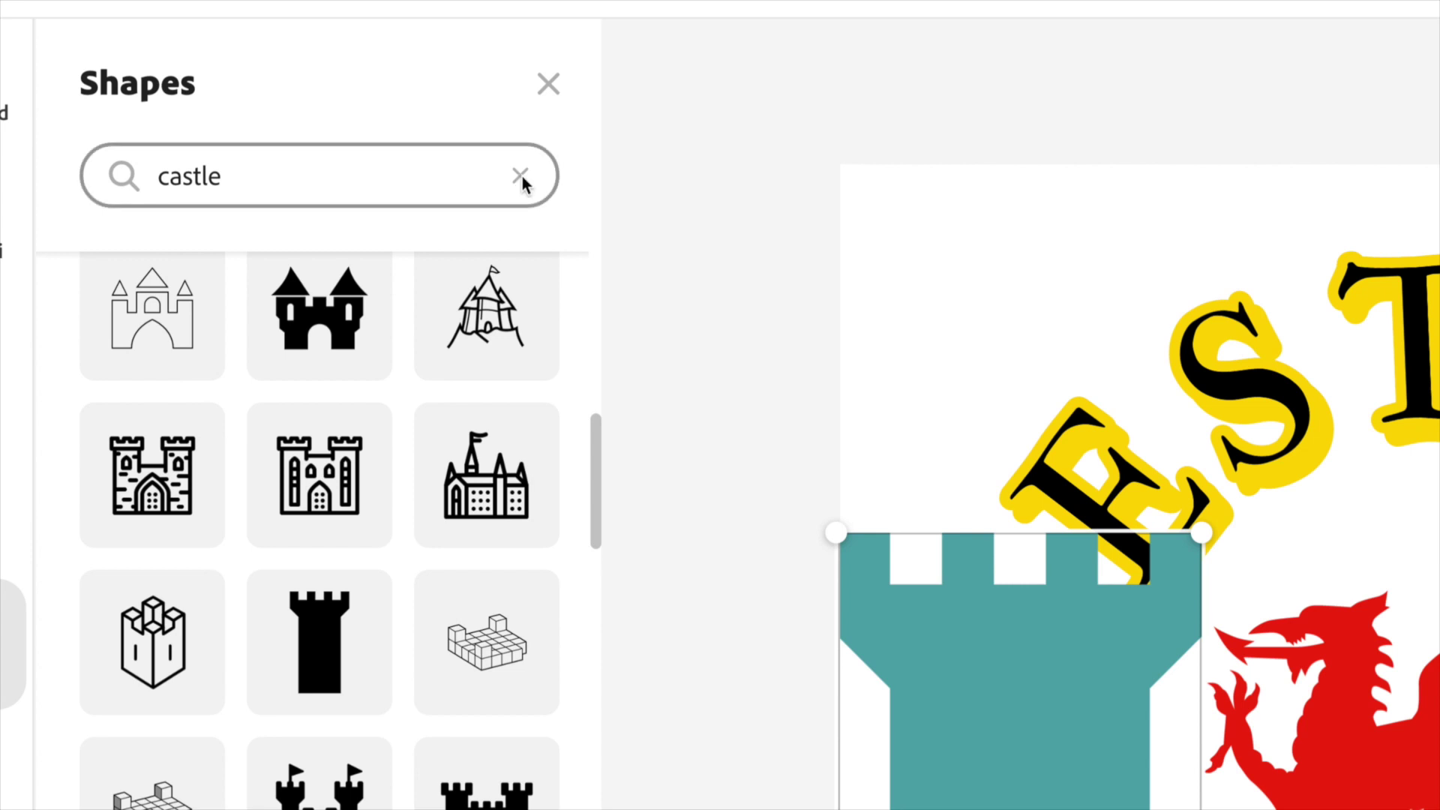
click(293, 192)
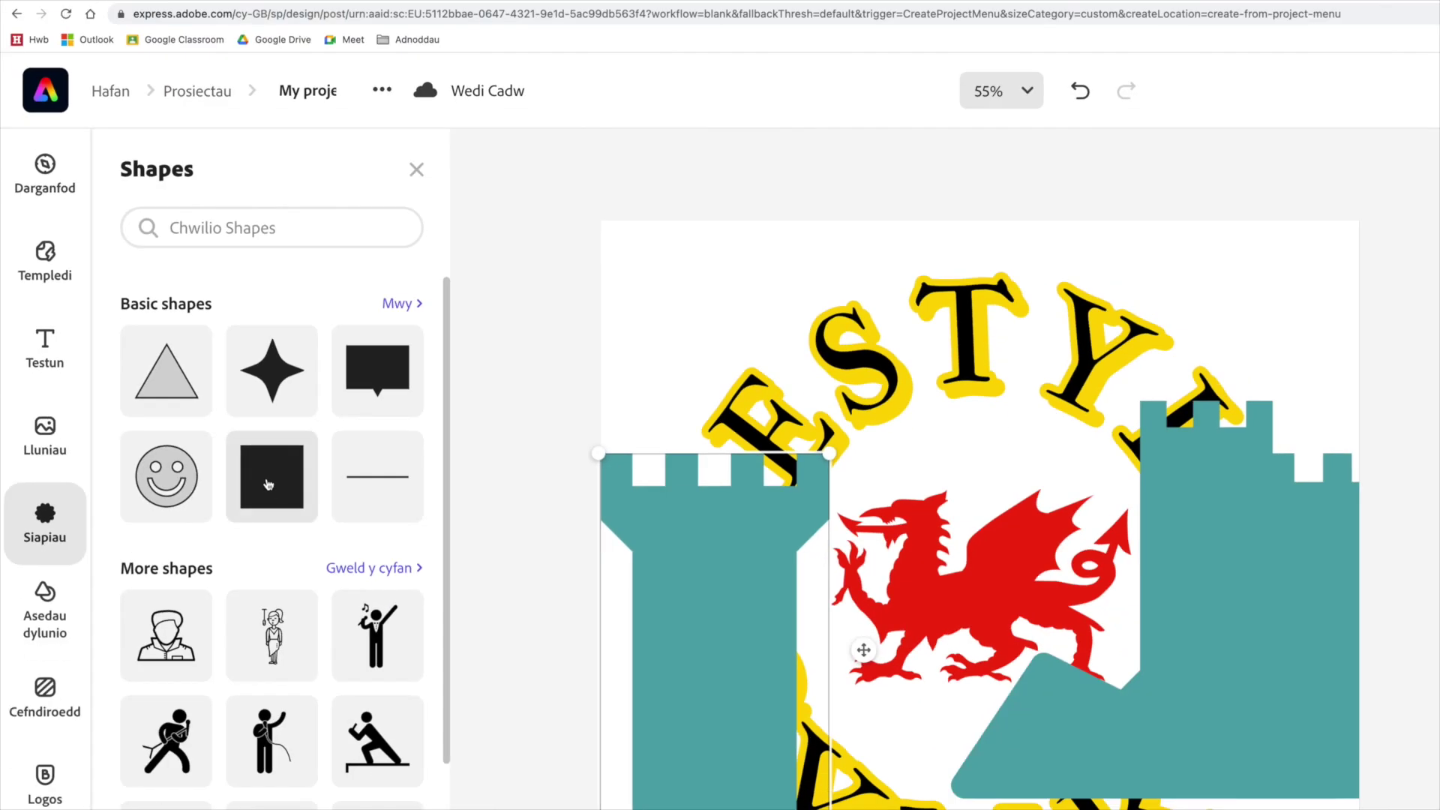
click(268, 484)
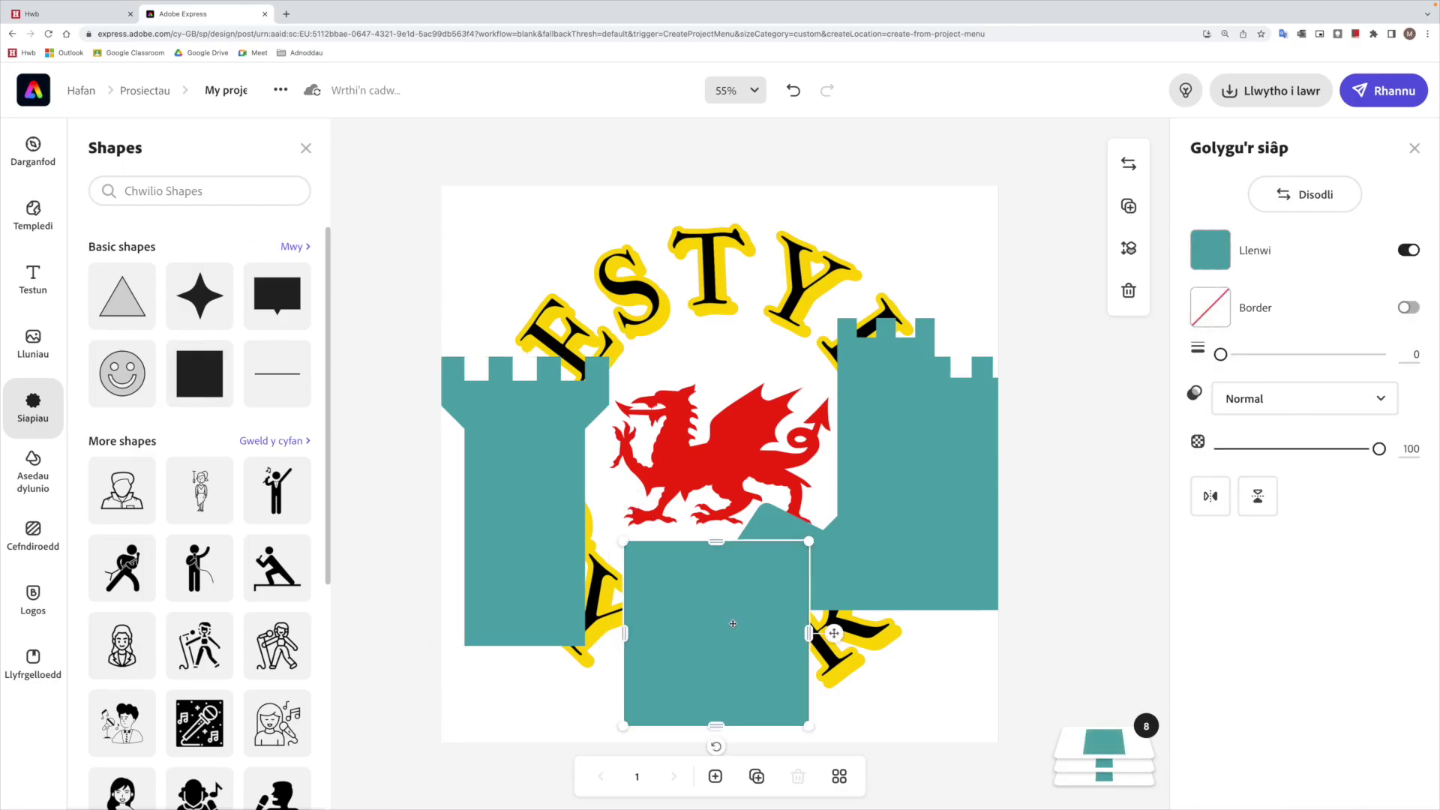
Step: Stretch the square past the left, right and bottom edges of the design and raise its top edge to the dragon's lower legs
drag(624, 634, 423, 633)
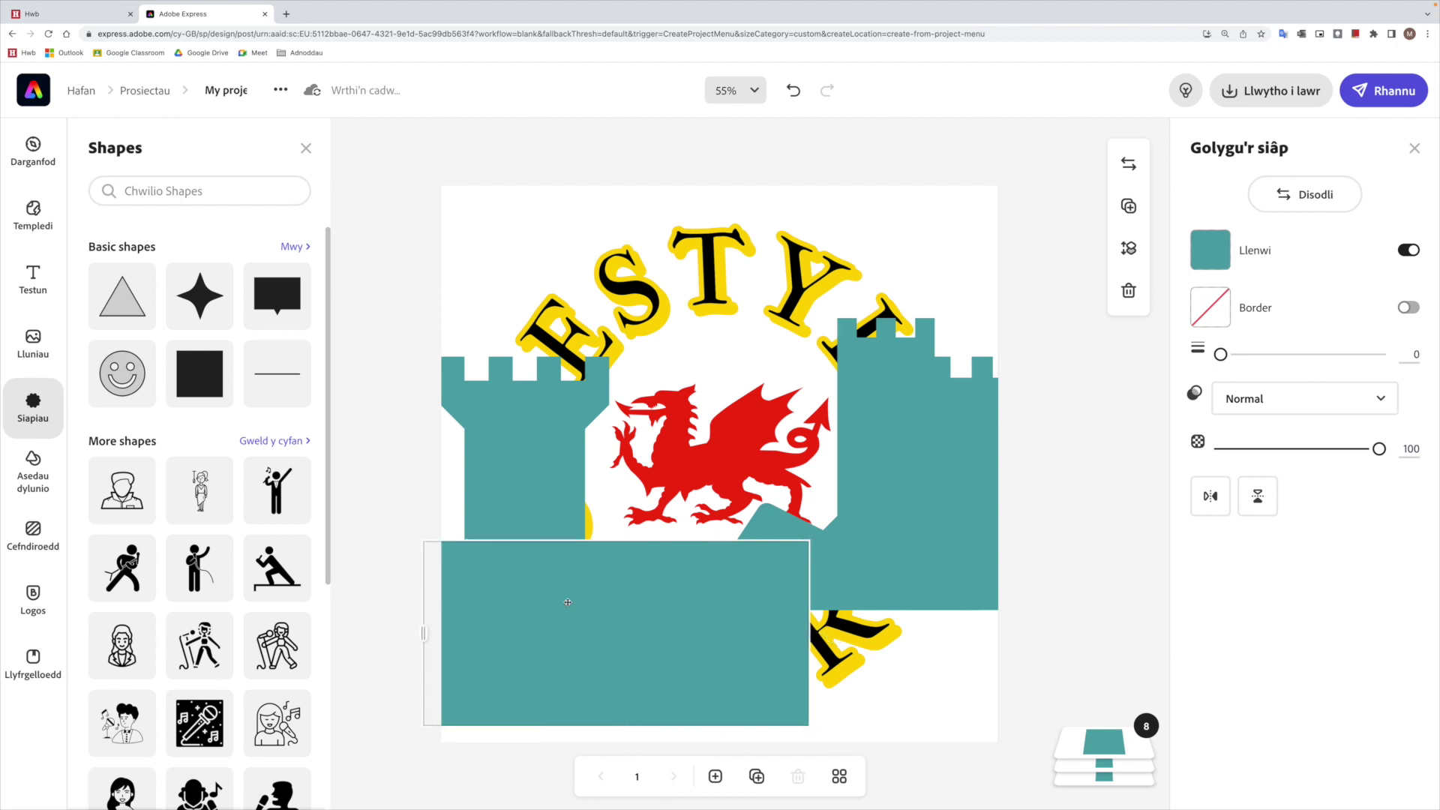
drag(615, 540, 615, 512)
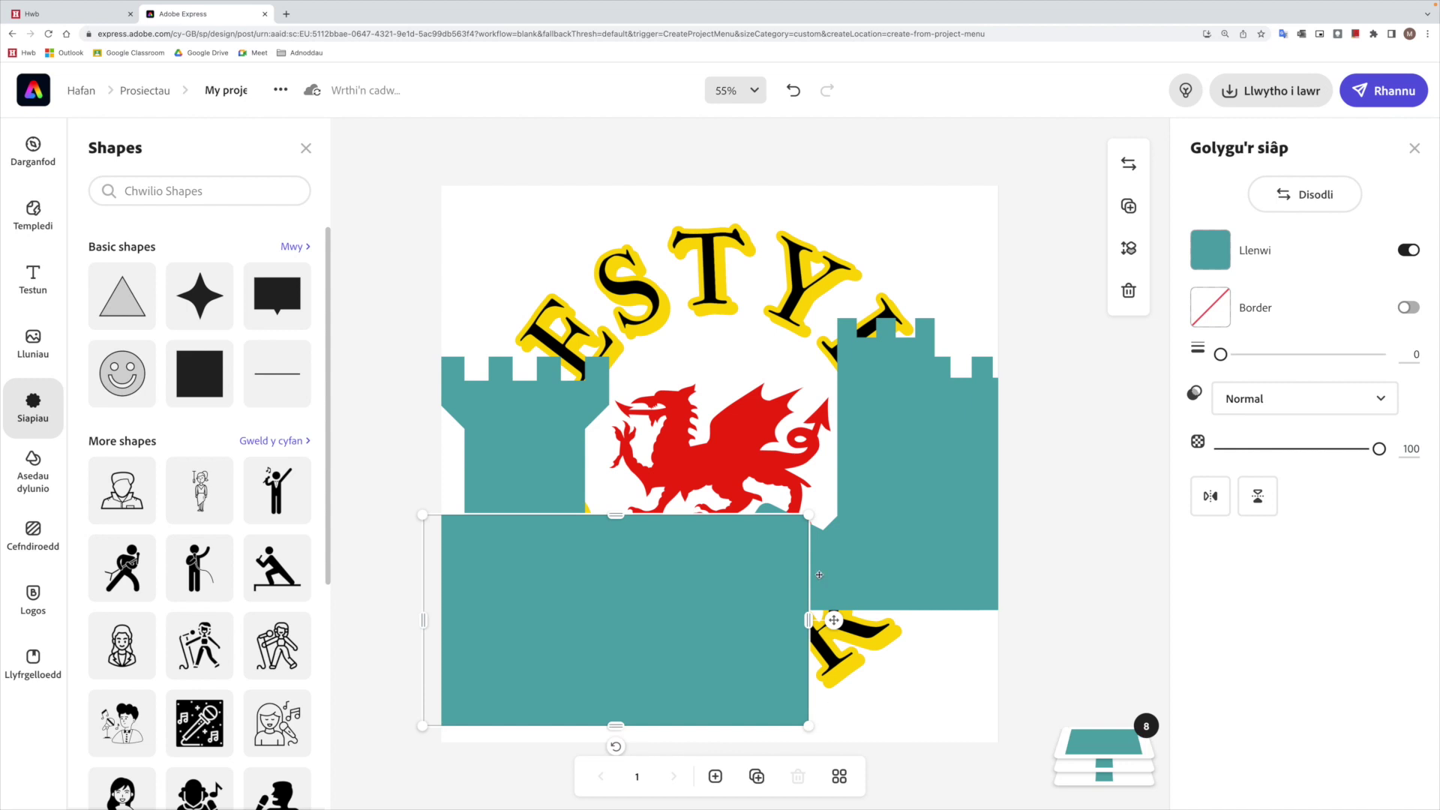
drag(808, 619, 1124, 619)
drag(772, 724, 772, 754)
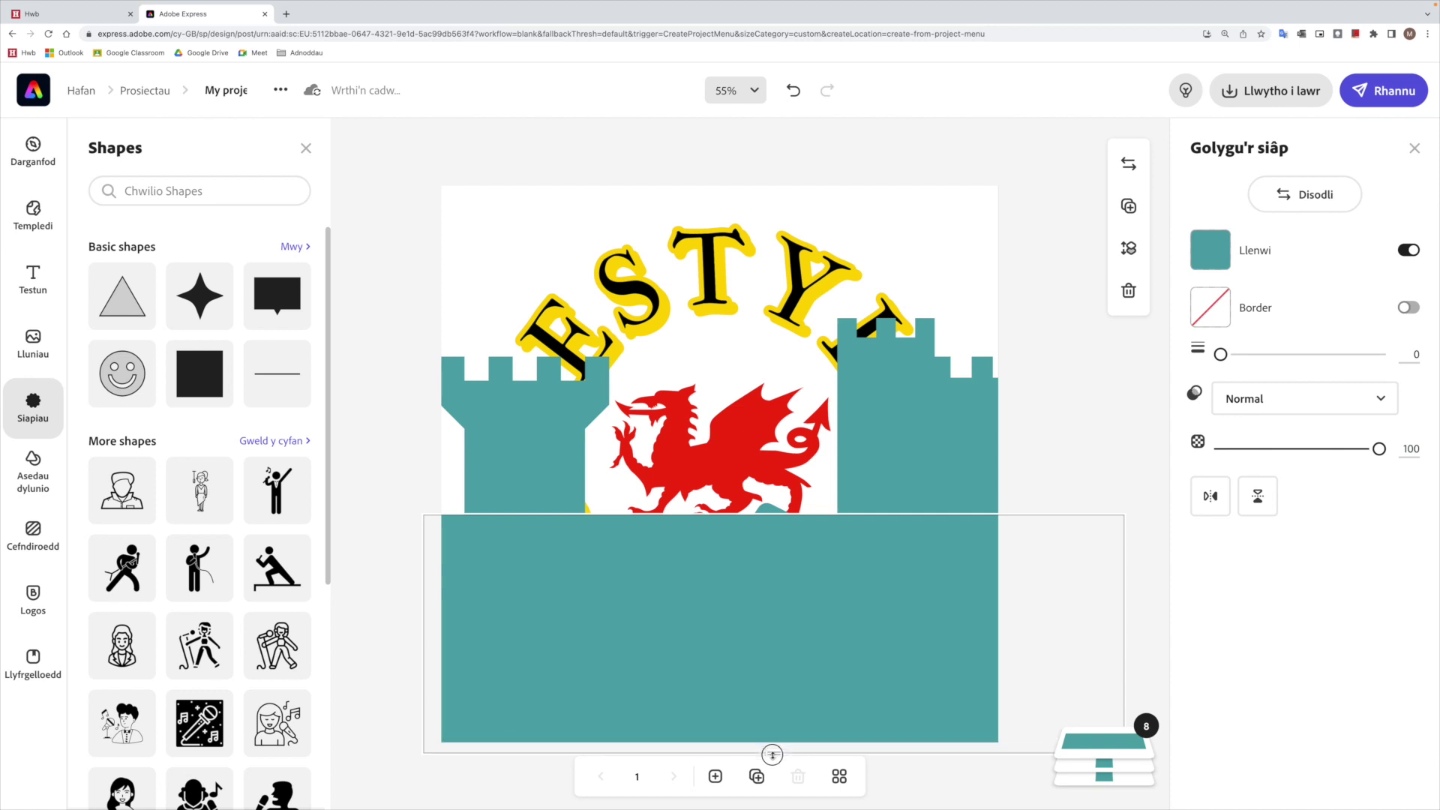
click(389, 489)
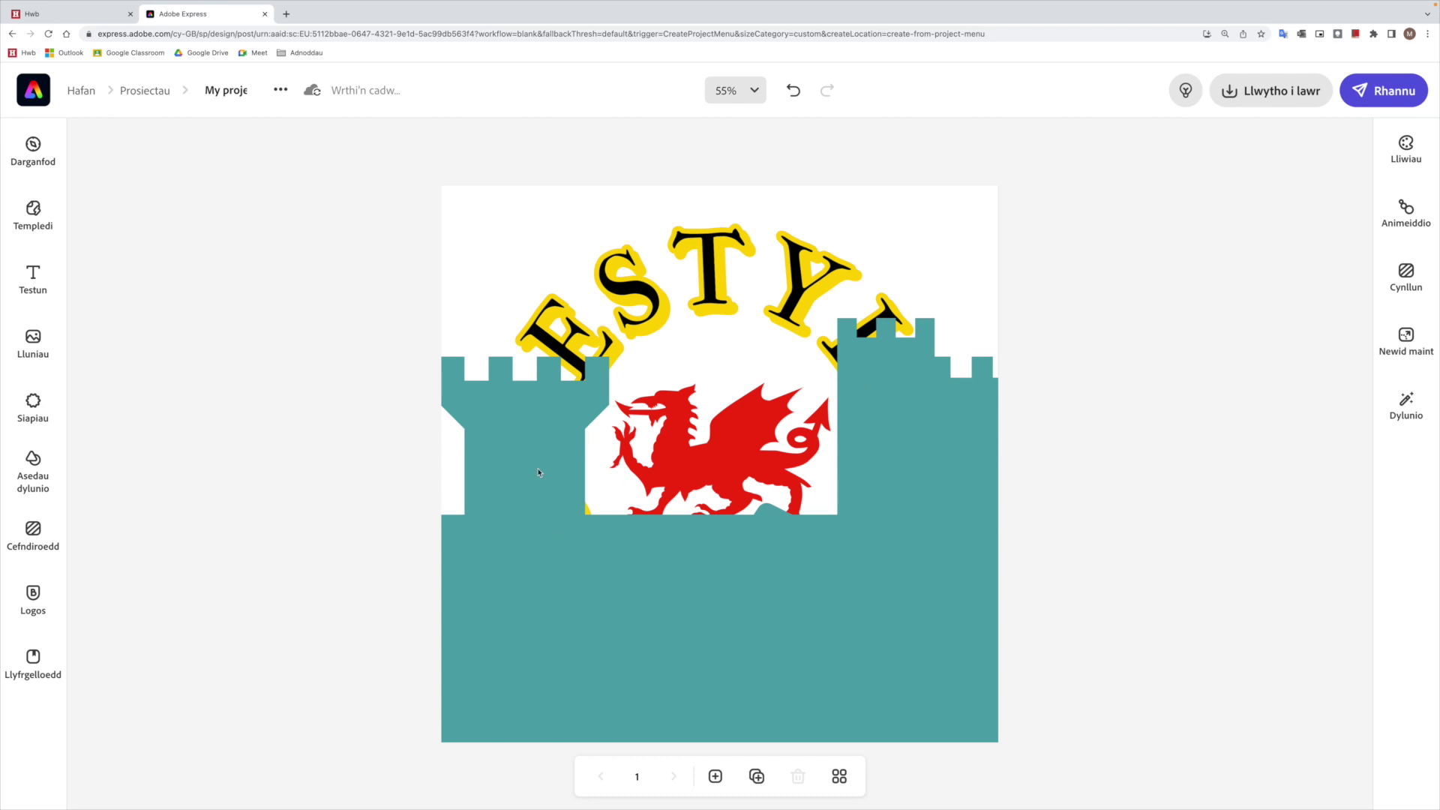
Step: Recolour the battlemented tower at the design's right edge medium-dark green from the extended colour swatches
click(899, 417)
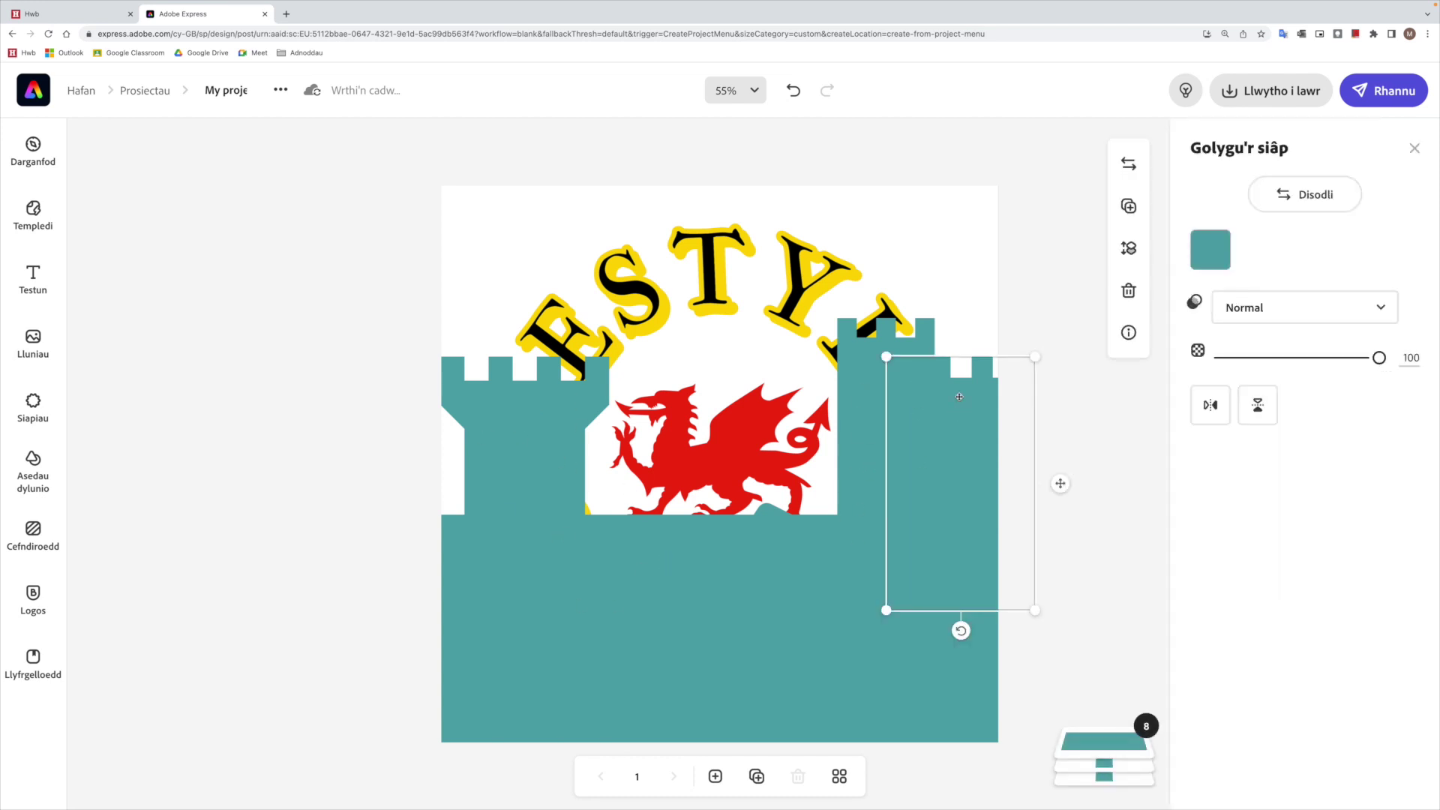
click(1216, 255)
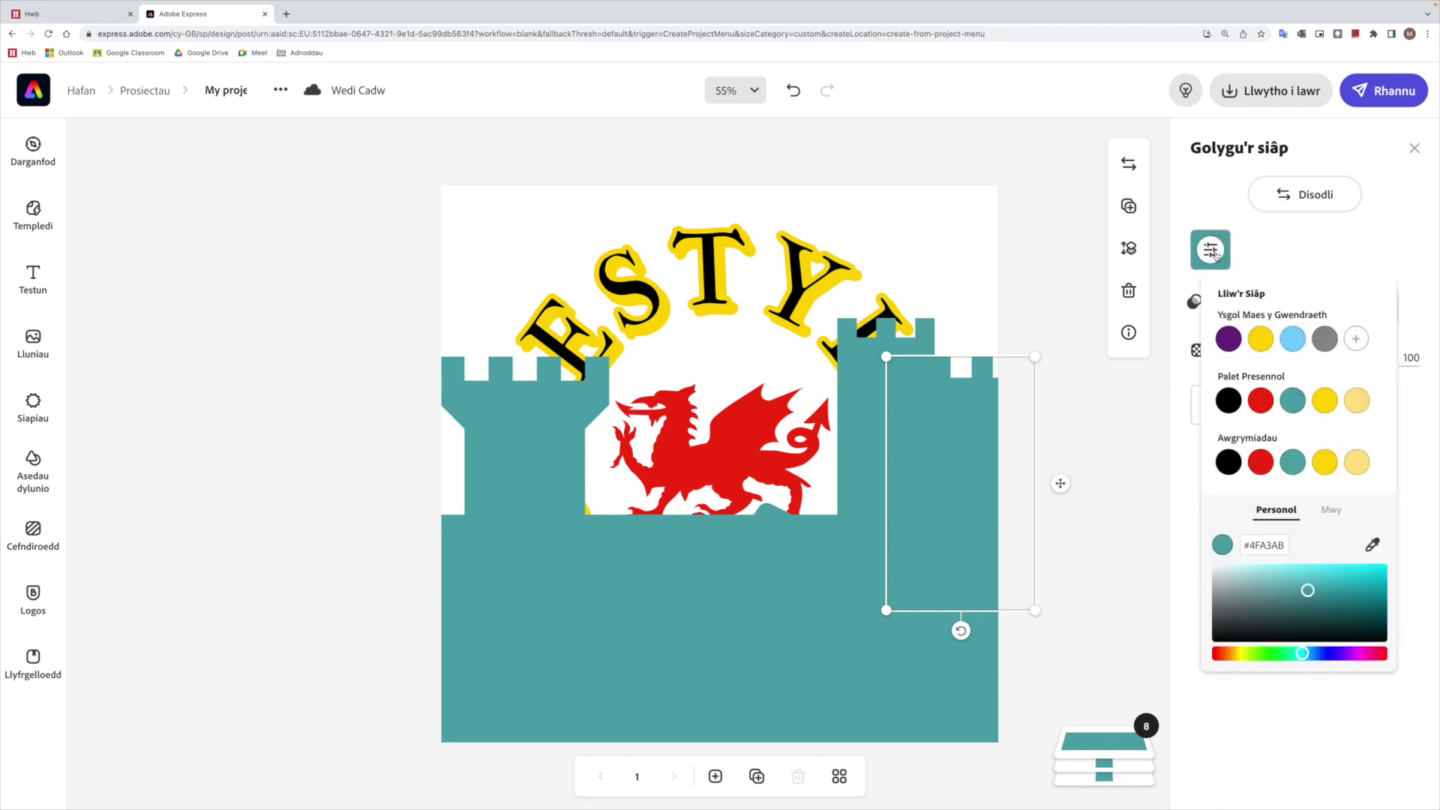
click(1331, 510)
scroll(1300, 538, down, 3)
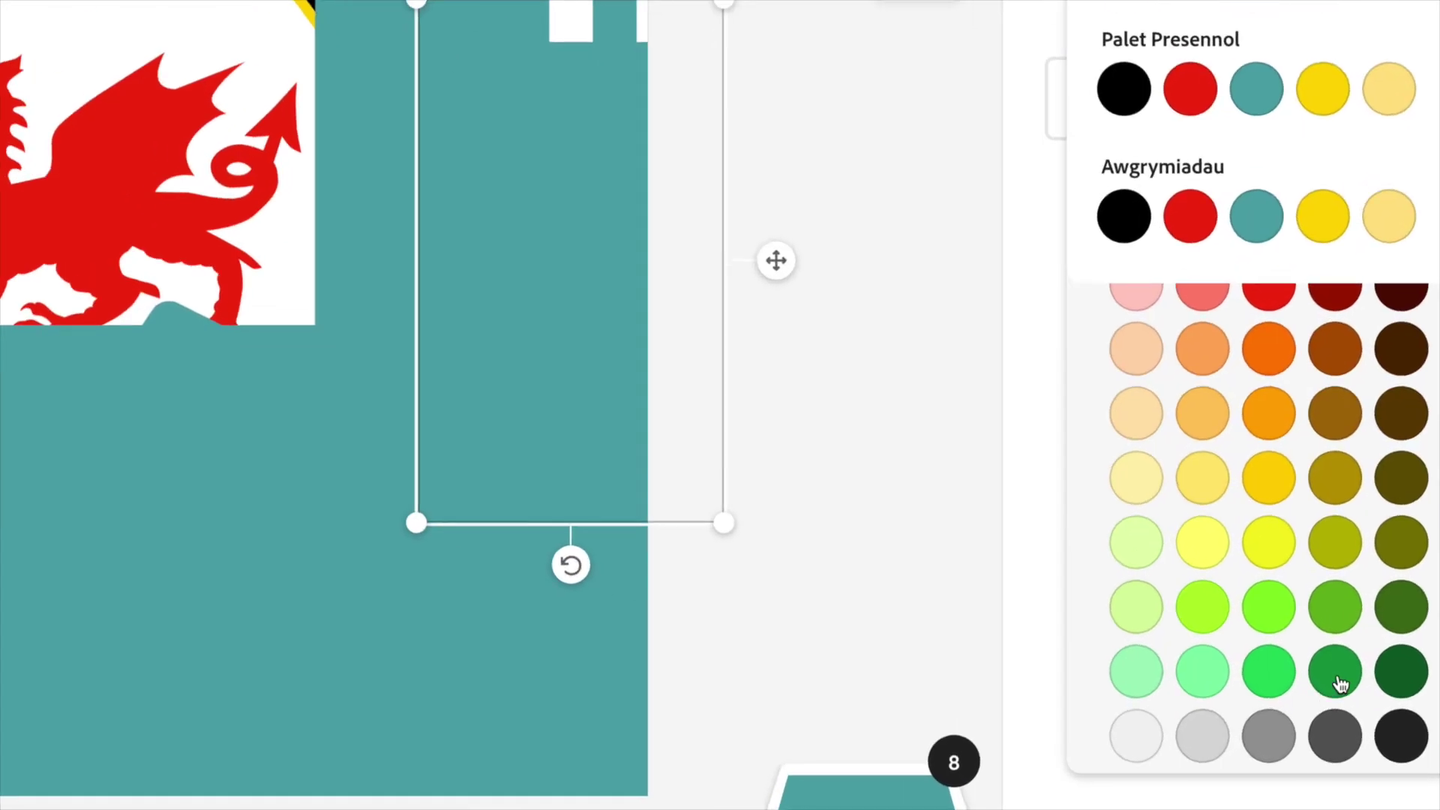
click(1329, 682)
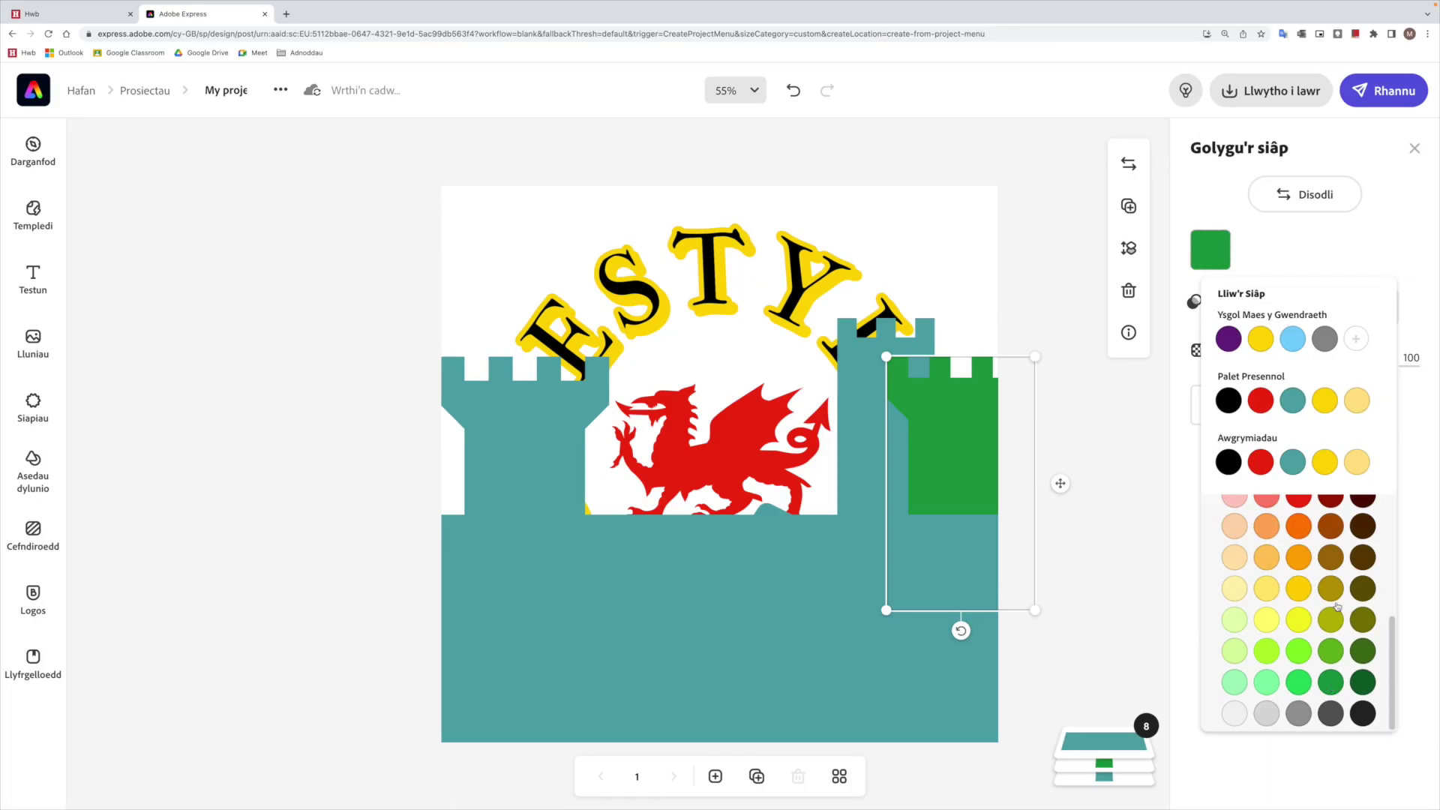
click(1377, 254)
Step: Apply the same green from the current palette to the sloping-walled castle tower and the battlemented tower at the left edge
click(864, 455)
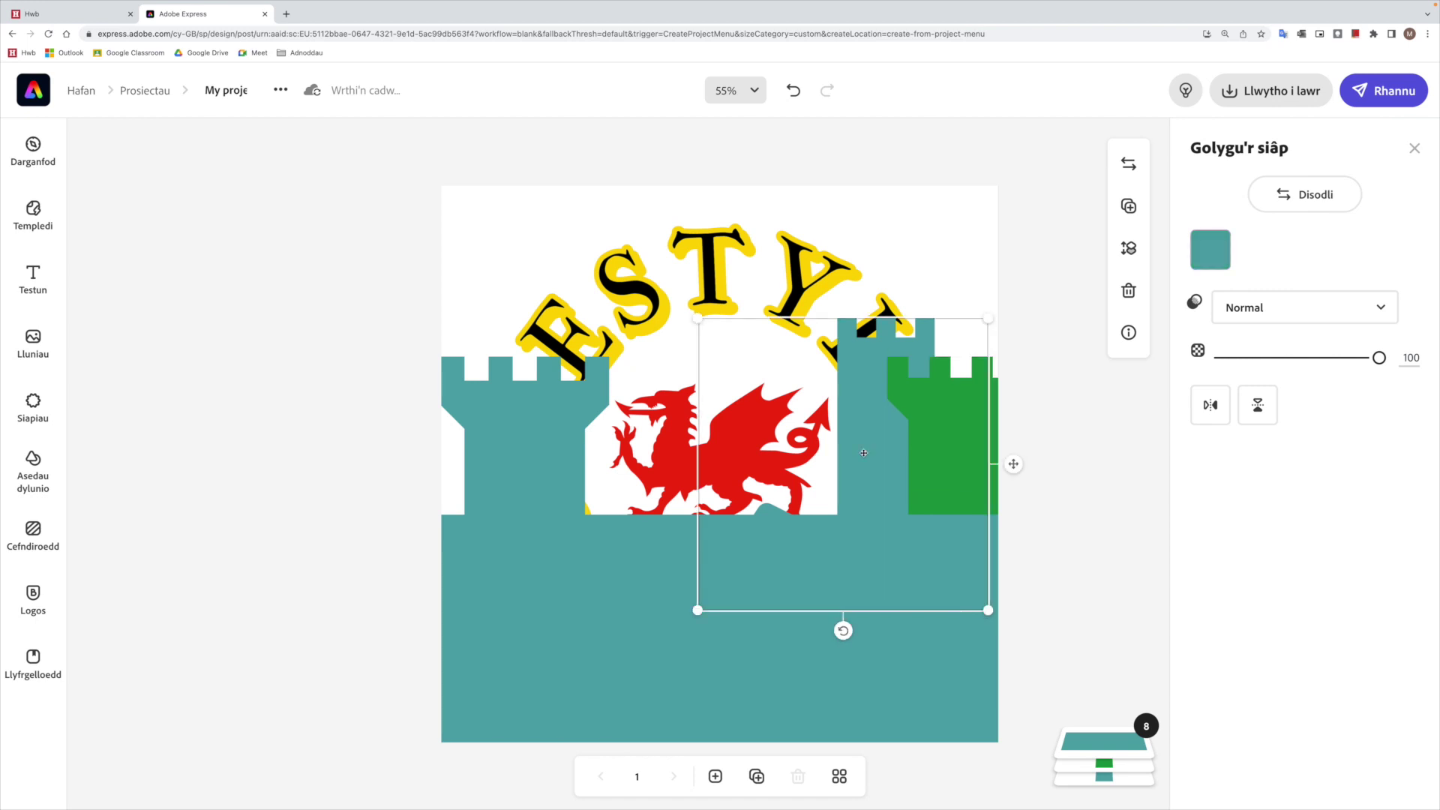
click(1195, 256)
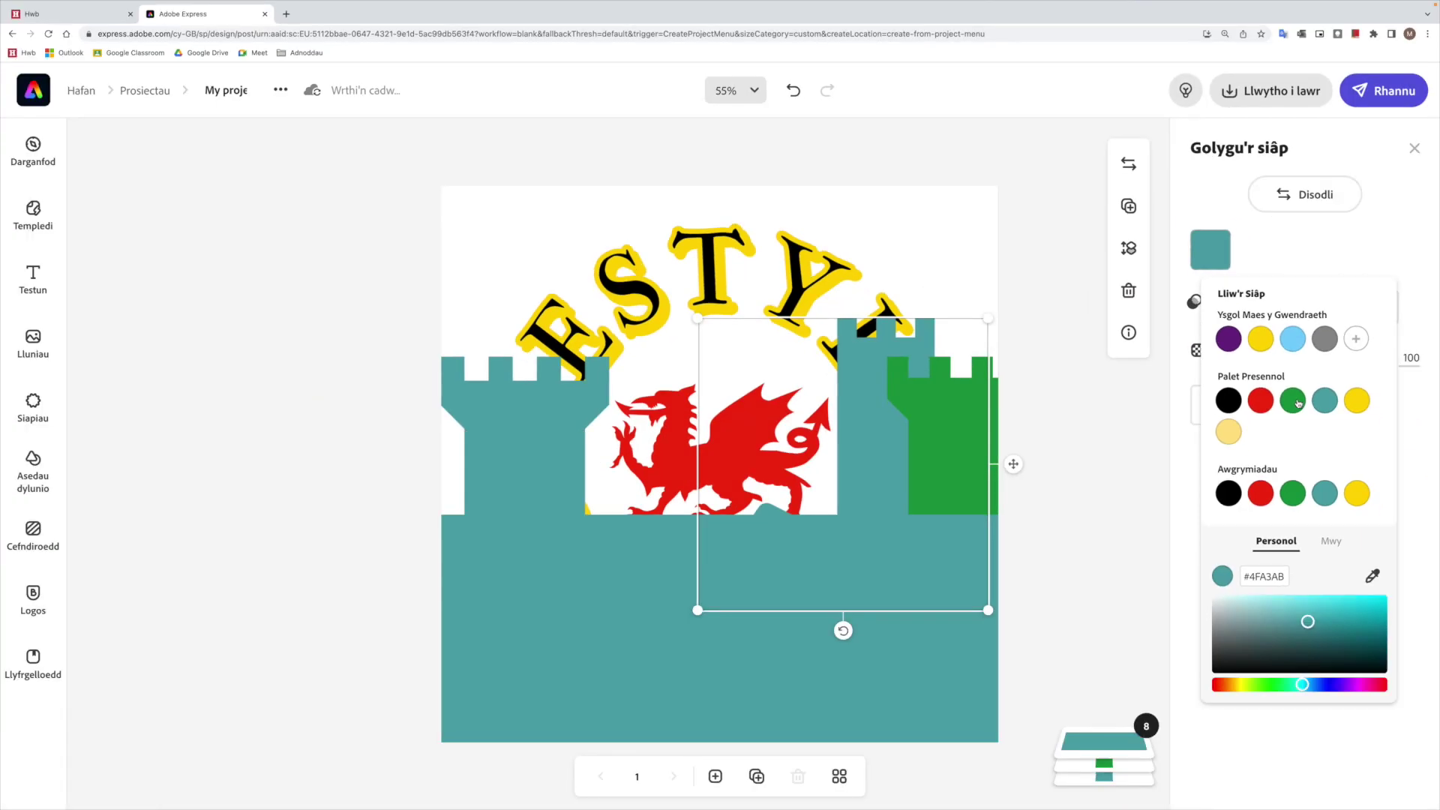
click(1302, 449)
click(534, 446)
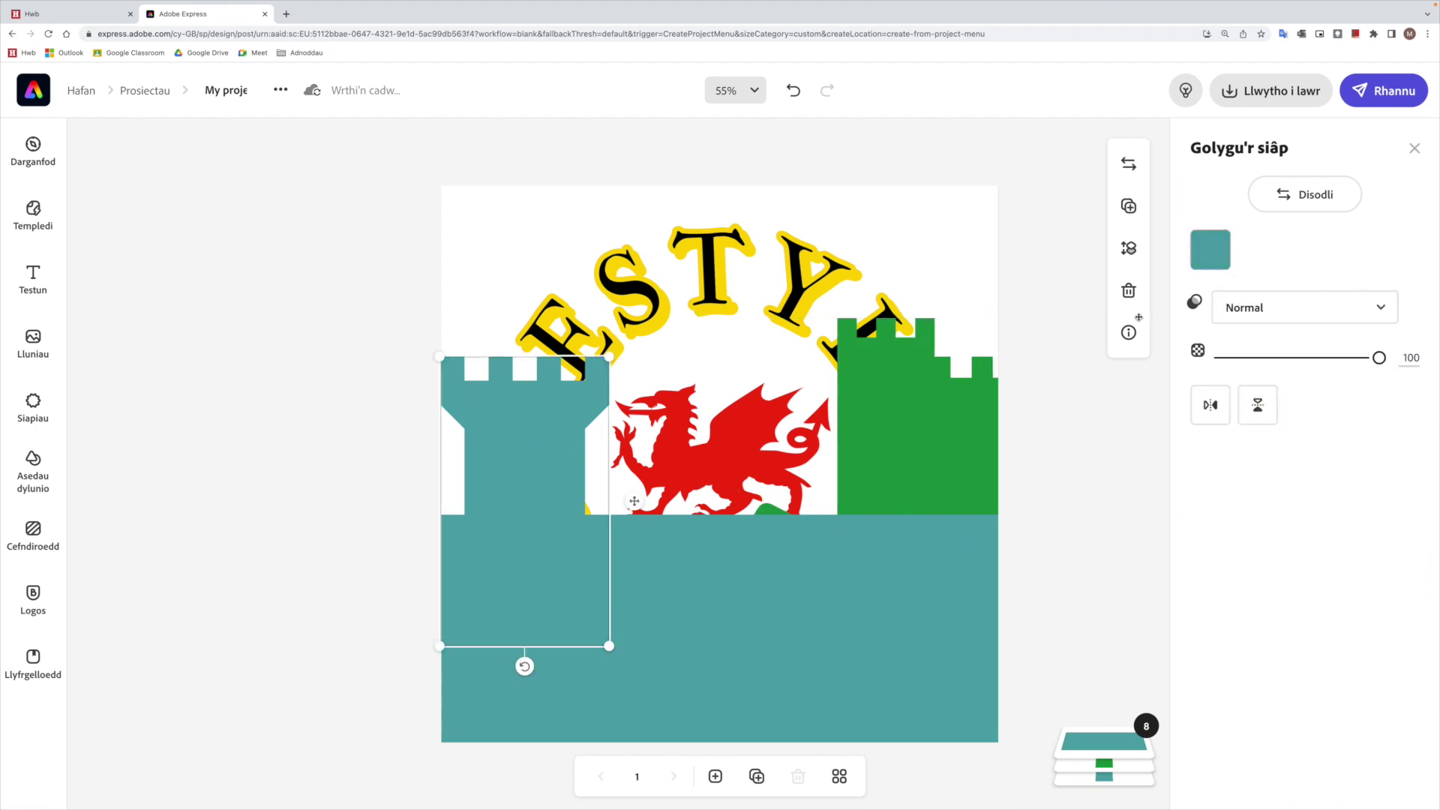
click(1210, 250)
click(1292, 398)
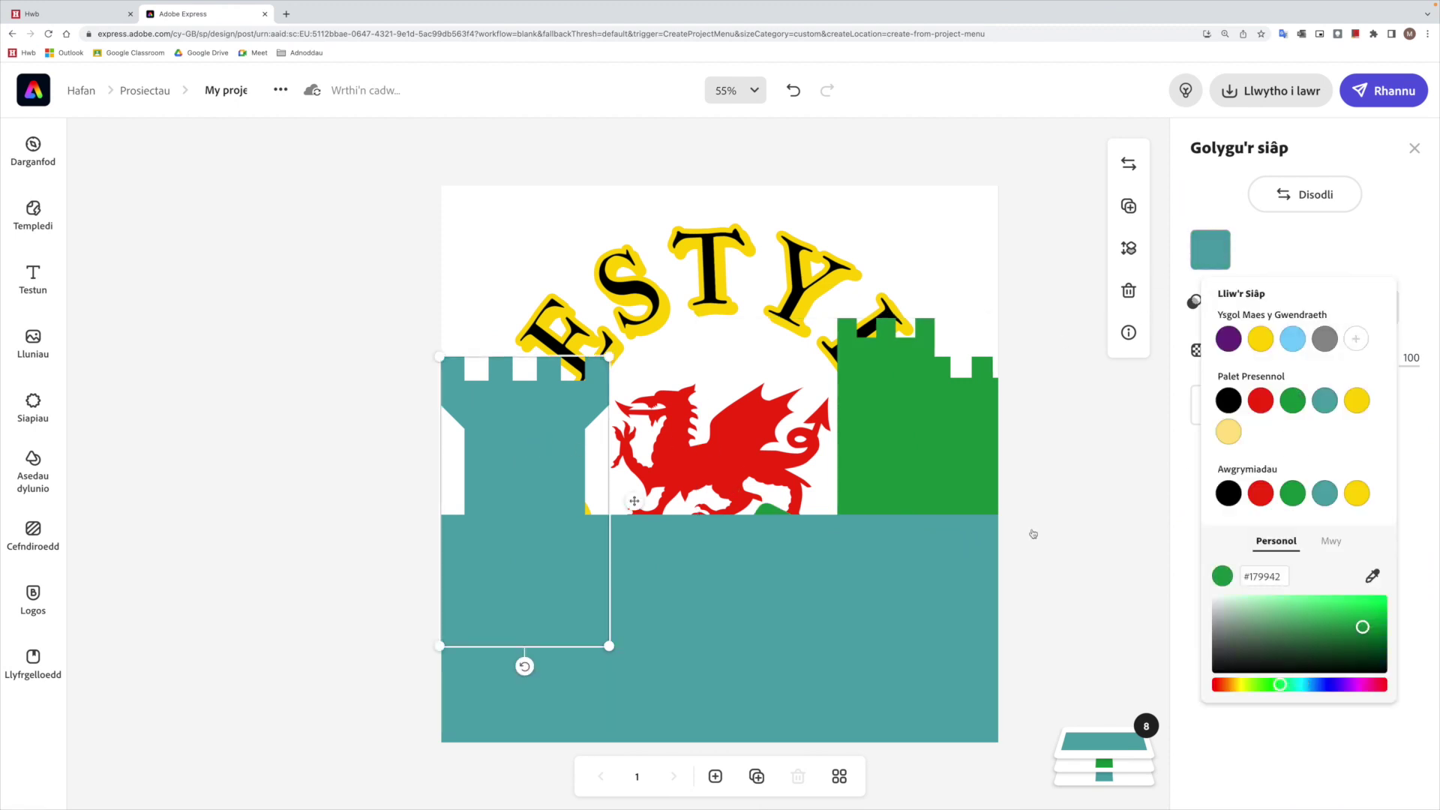
Step: Fill the wide rectangle across the bottom of the design with the same green, #179942, and deselect it
click(1253, 320)
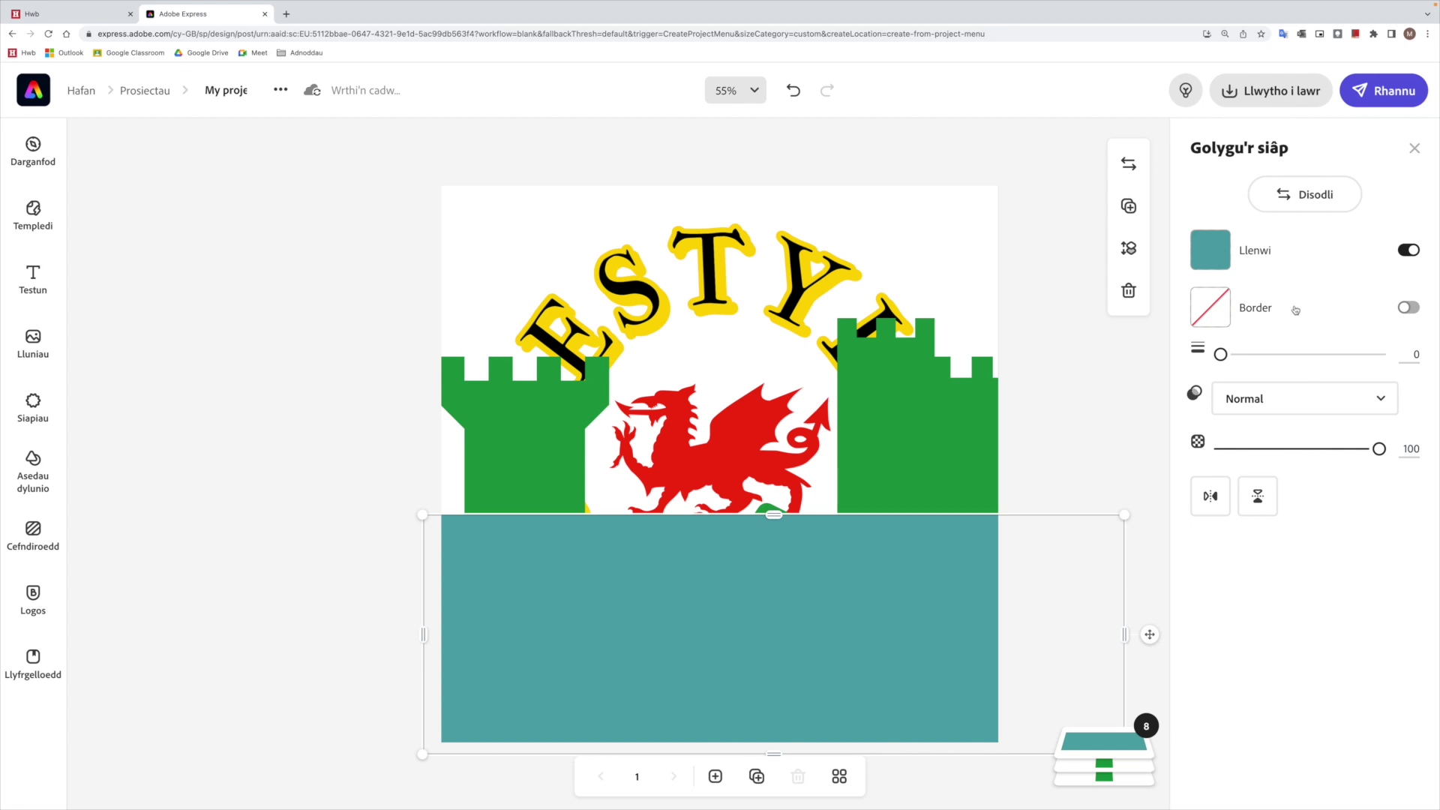
click(1209, 250)
click(1292, 401)
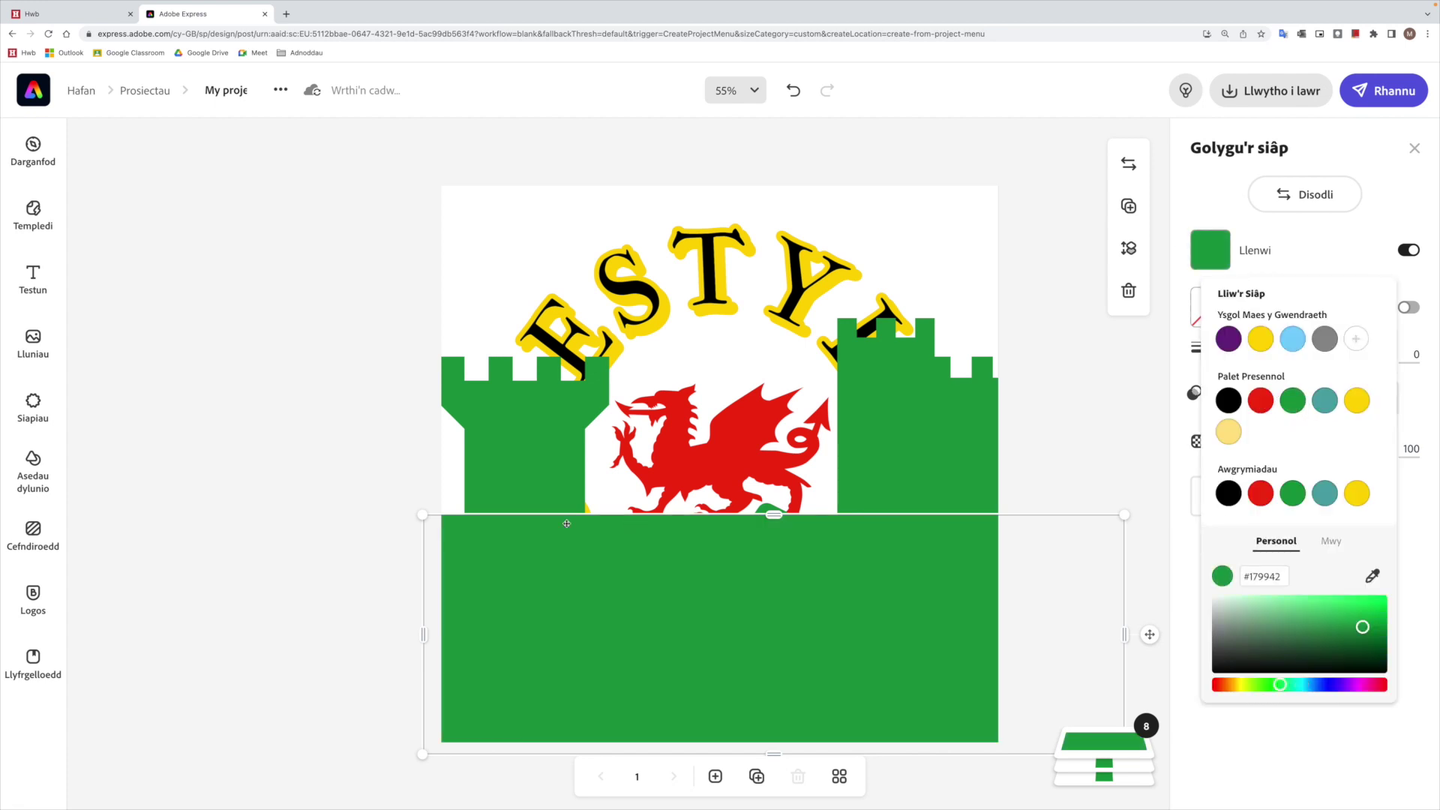
key(Escape)
click(345, 454)
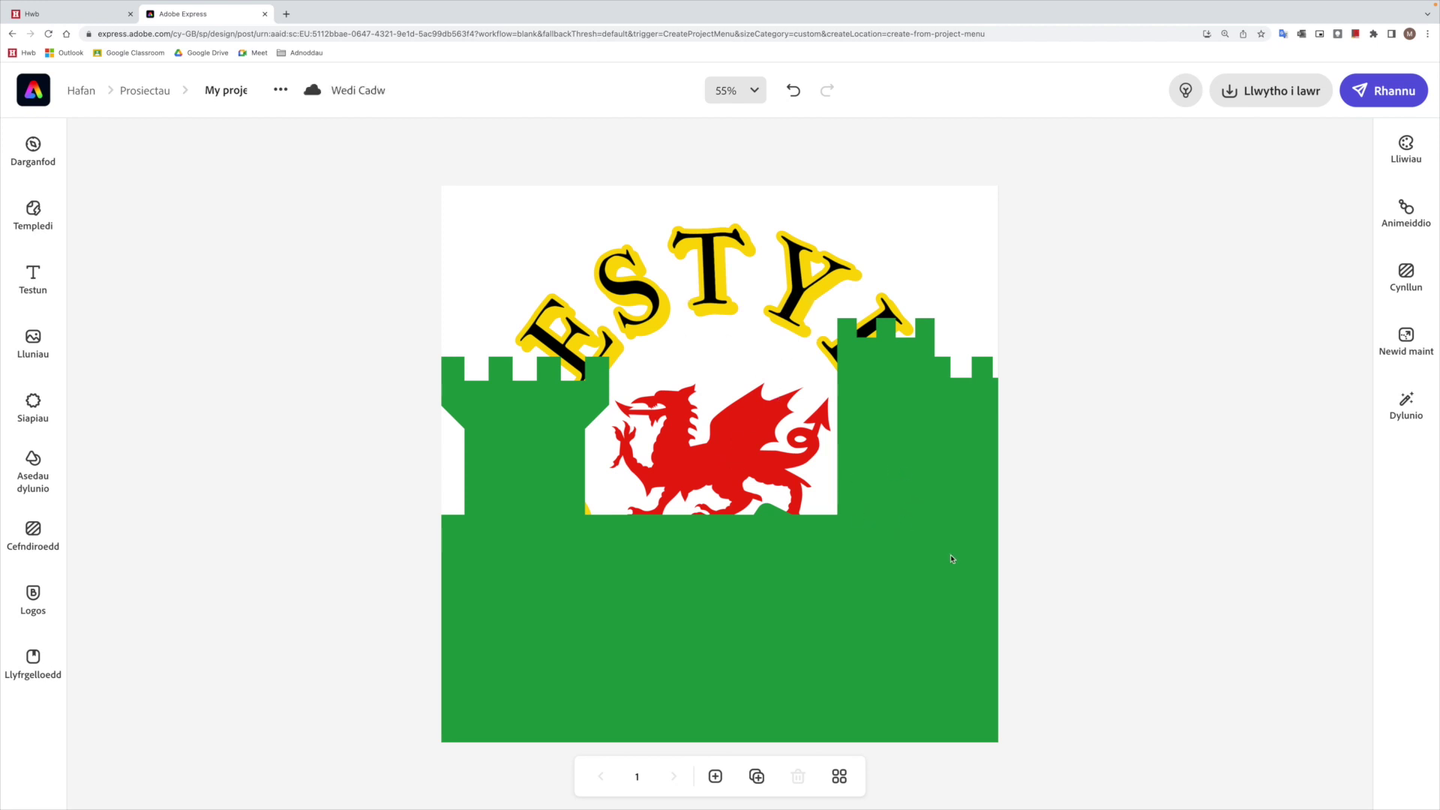
Step: Reorder the layers so the "Cestyll" and "Cymru" texts are on top, with the dragon directly beneath them and above the green shapes
click(738, 456)
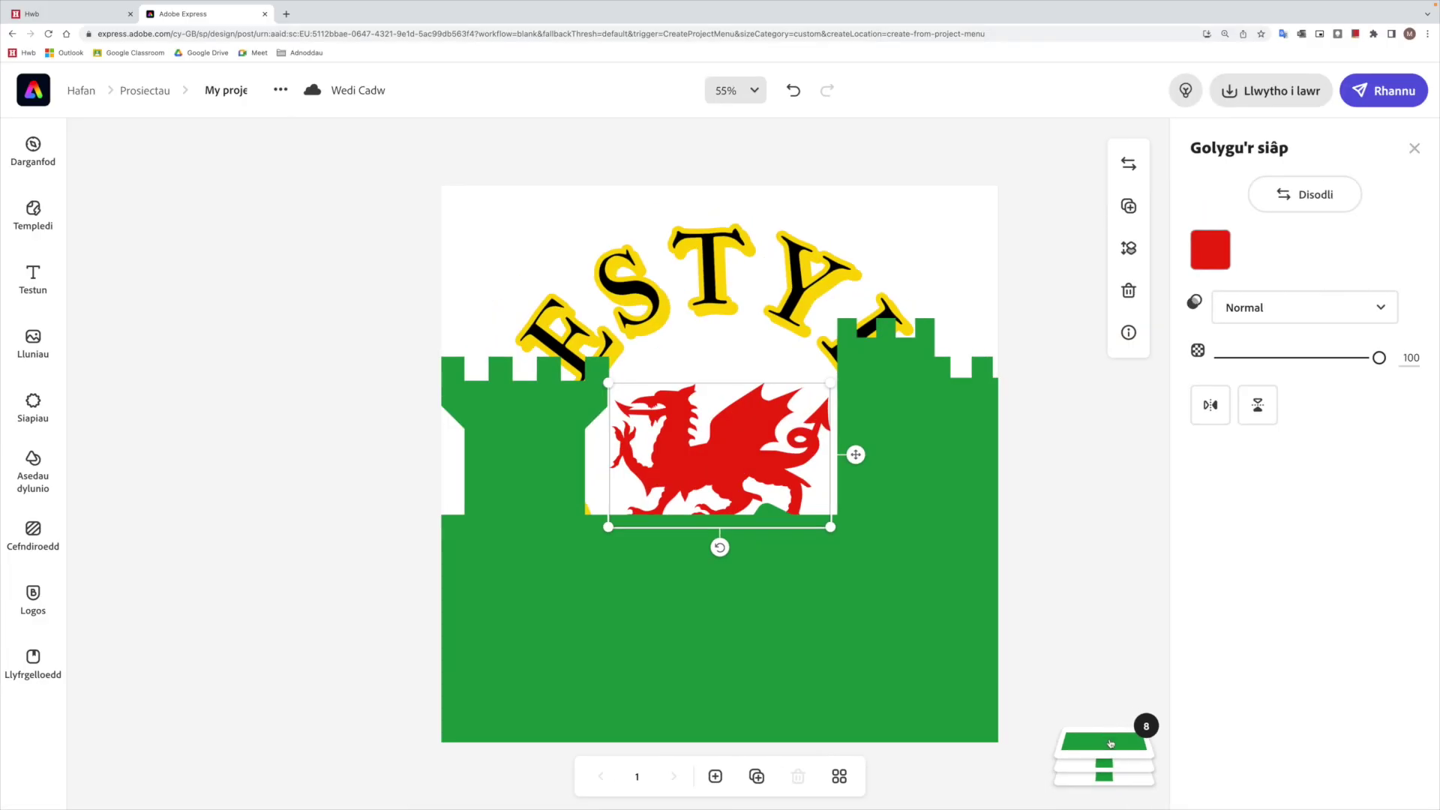
click(1110, 741)
drag(1098, 608, 1080, 457)
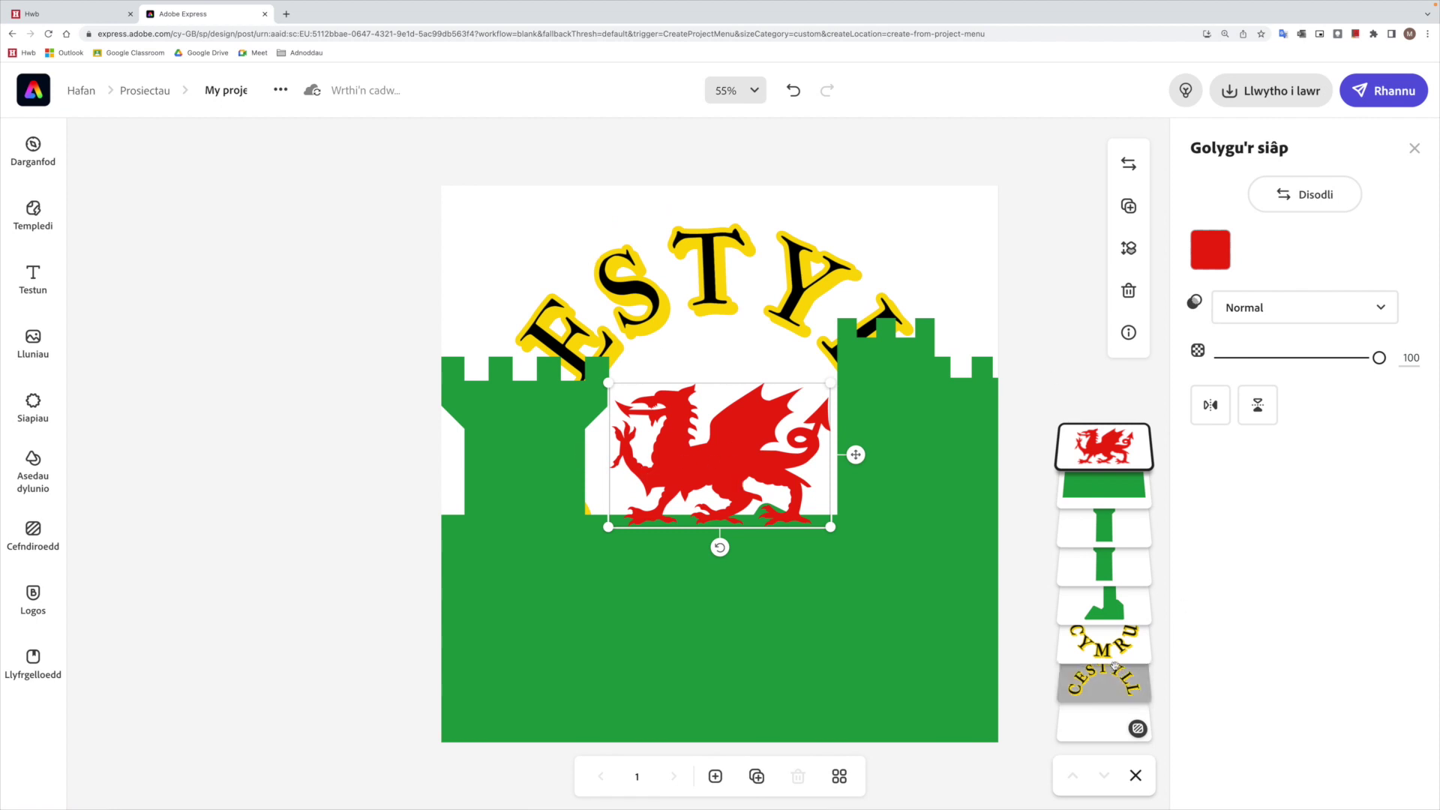
drag(1111, 683, 1073, 412)
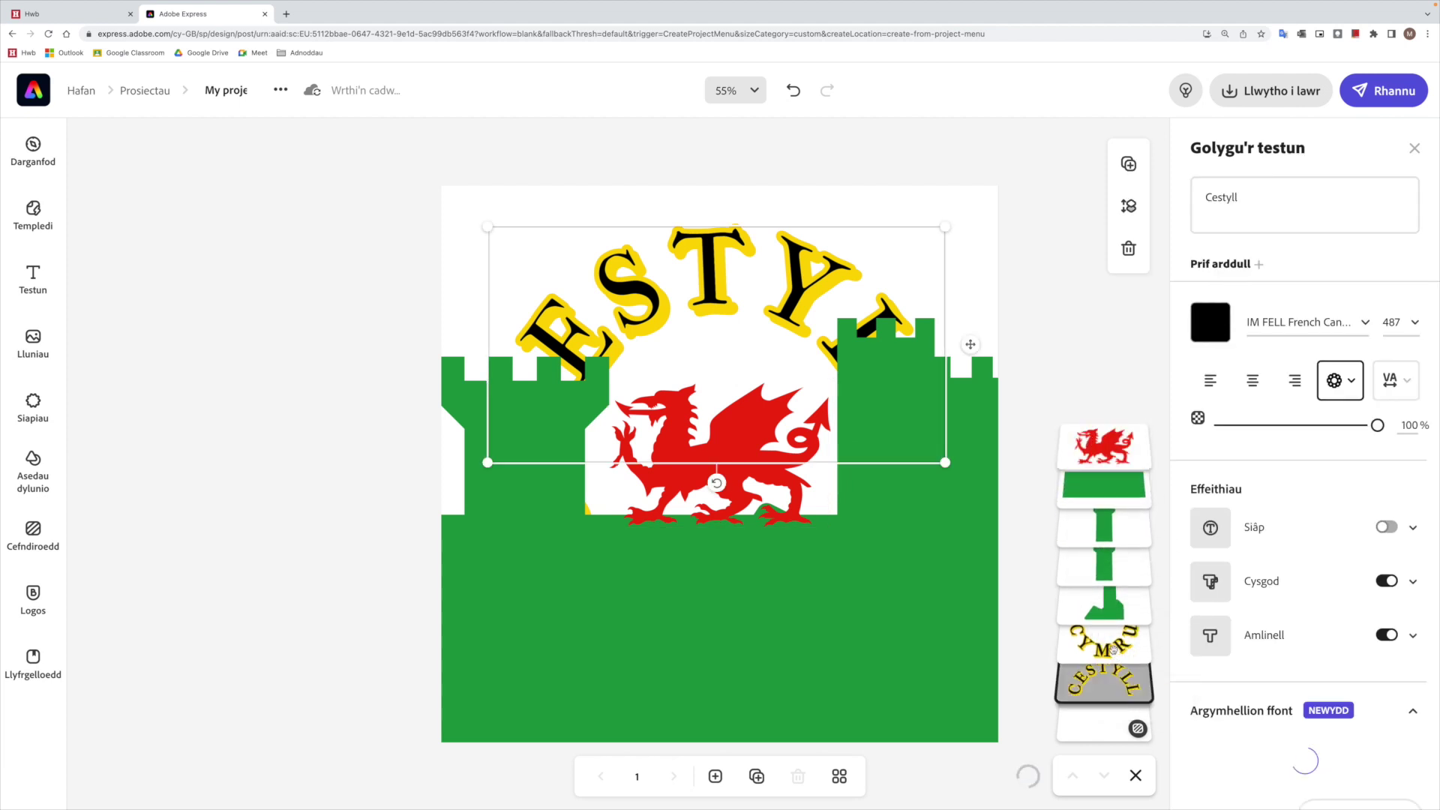
drag(1111, 689, 1017, 547)
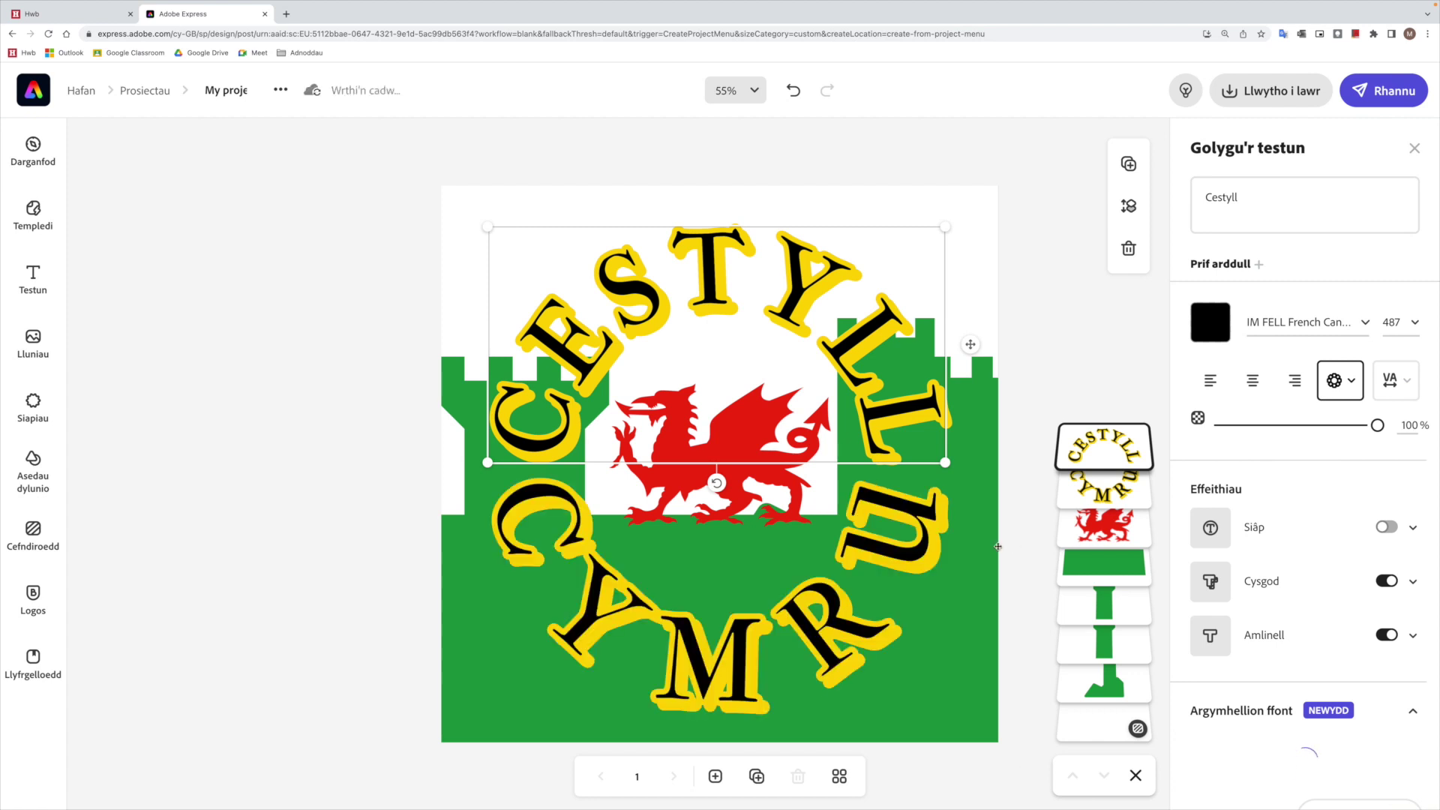
click(312, 493)
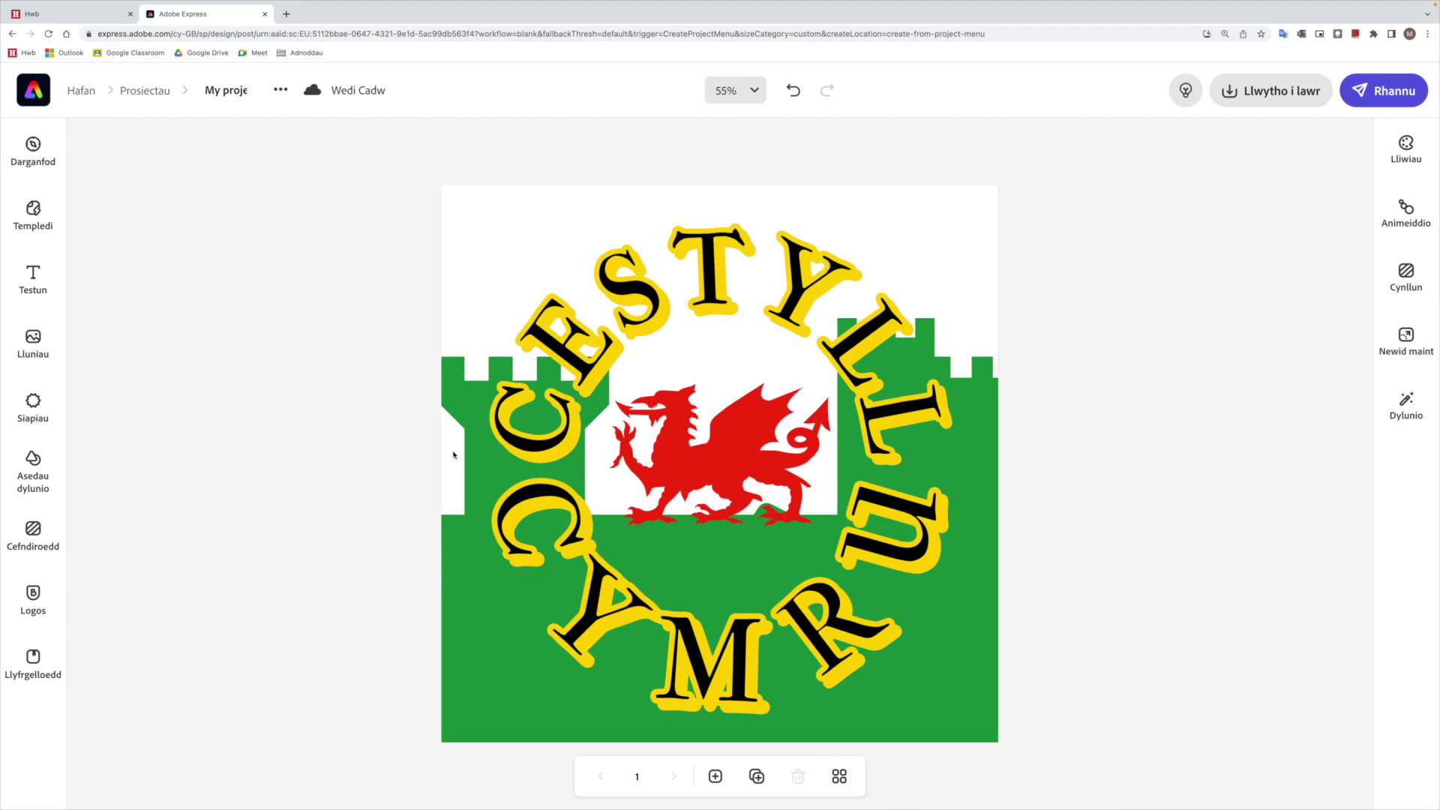
Step: Duplicate the green rectangle, narrow the copy and place it over the white gap beside the left tower, below its battlements
click(463, 686)
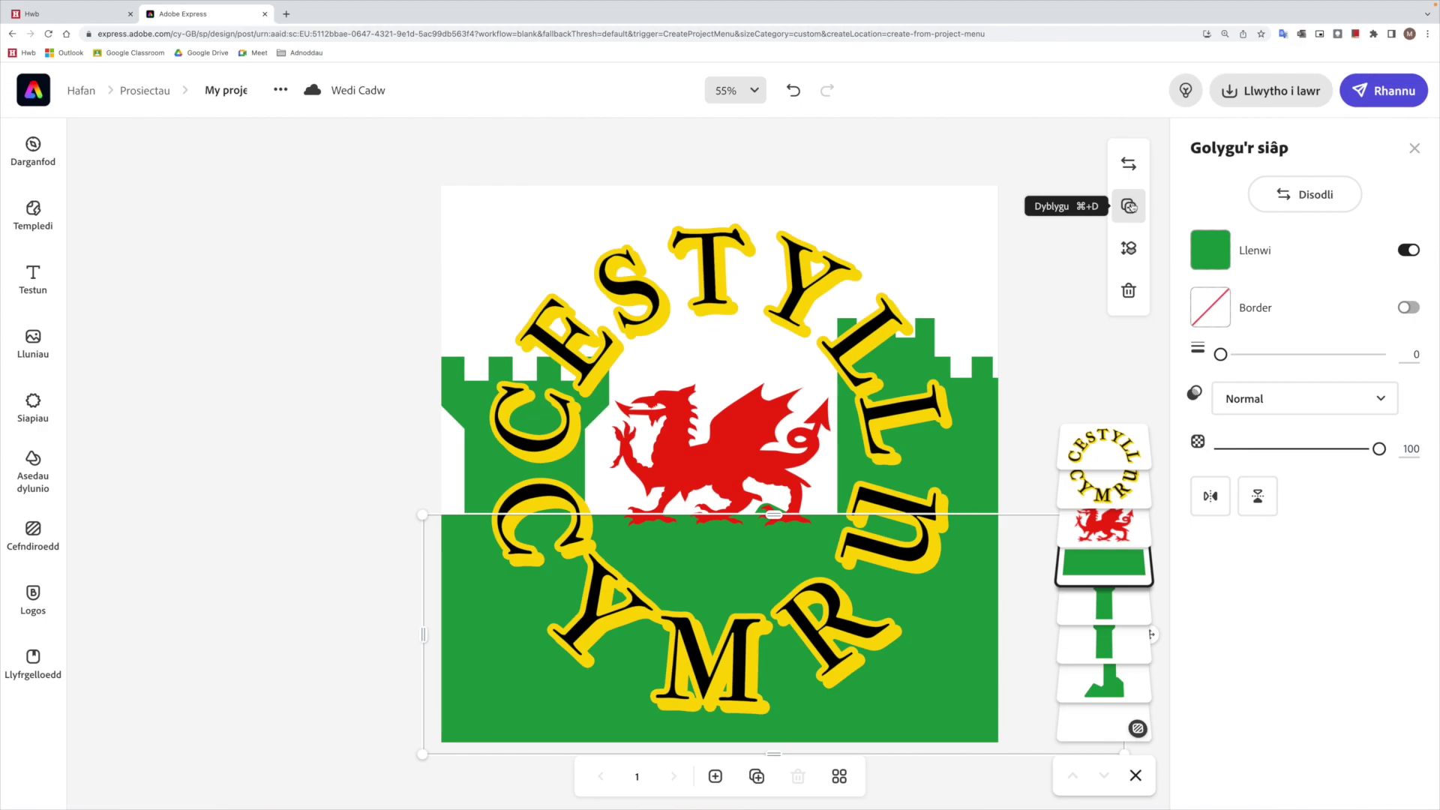
click(1130, 206)
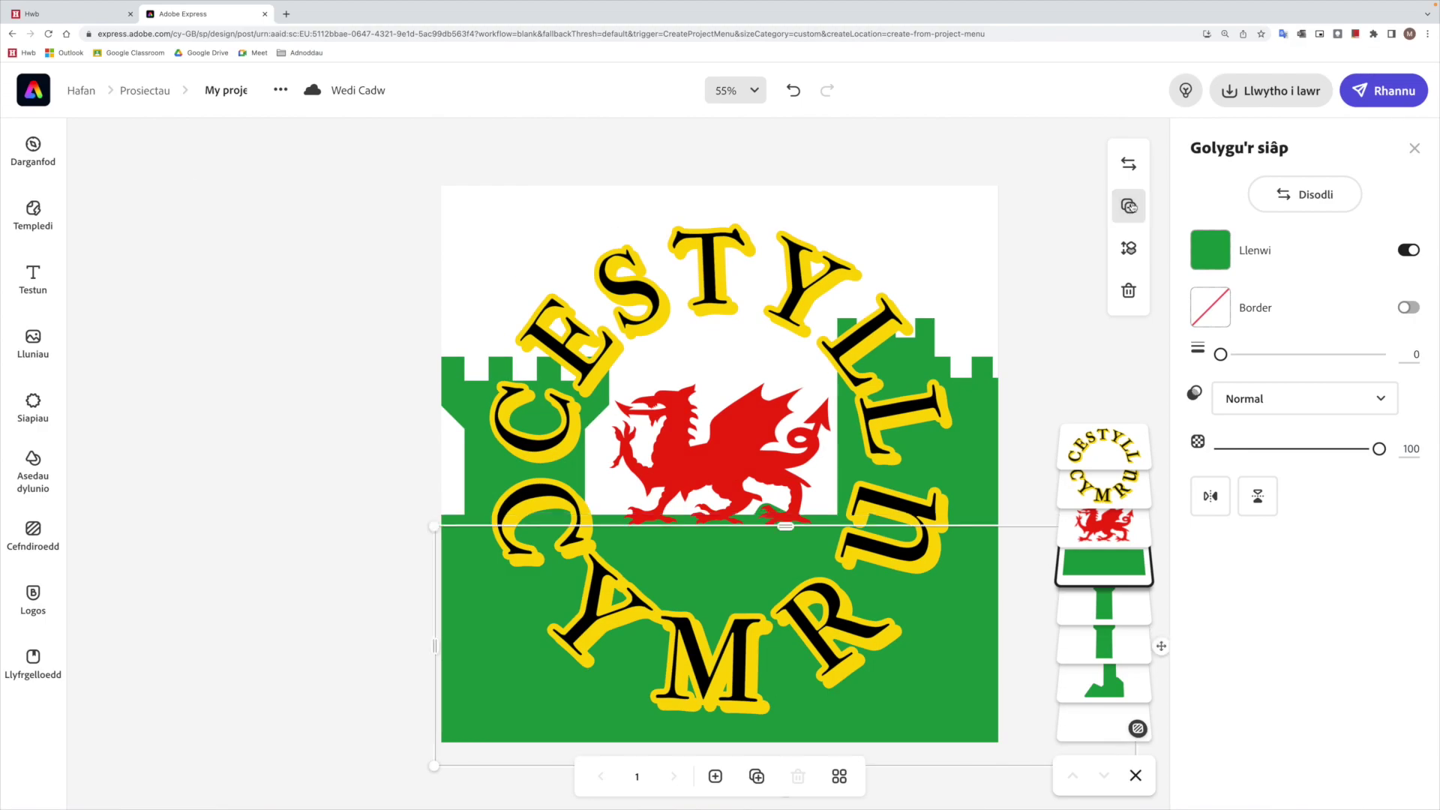
drag(261, 591, 480, 526)
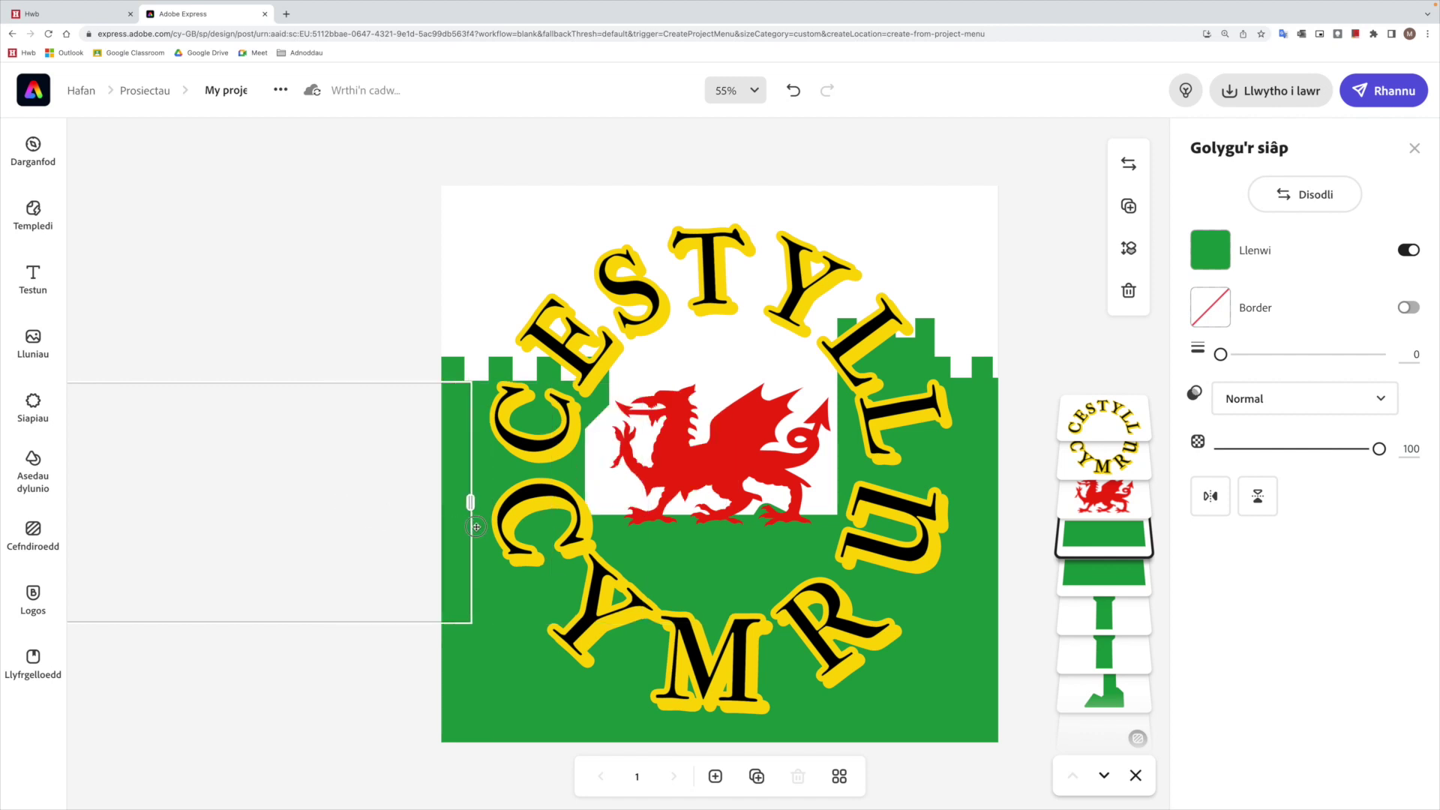
drag(119, 424, 132, 454)
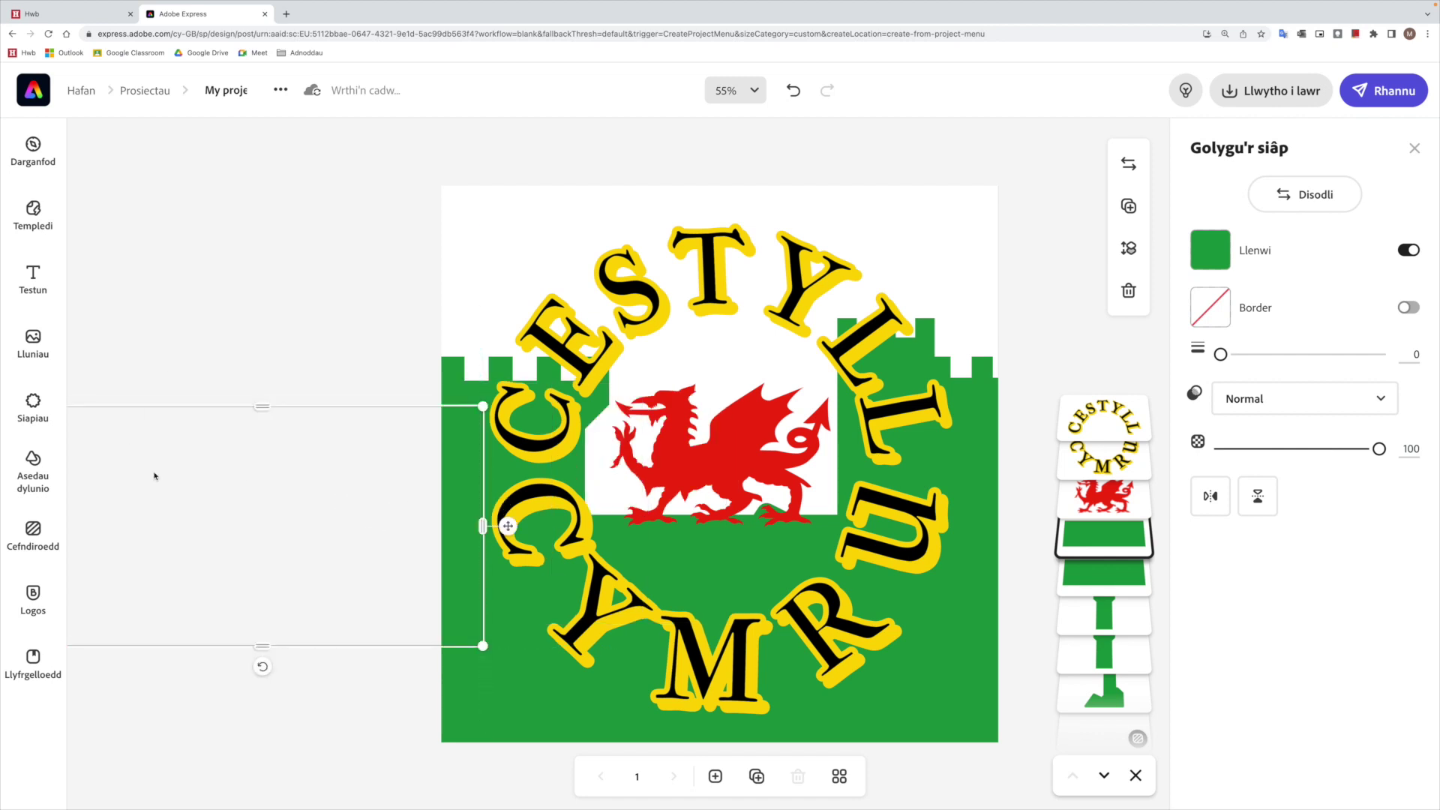
mouse_move(199, 501)
mouse_down()
mouse_move(379, 497)
mouse_move(122, 485)
mouse_move(193, 489)
mouse_move(192, 476)
mouse_up()
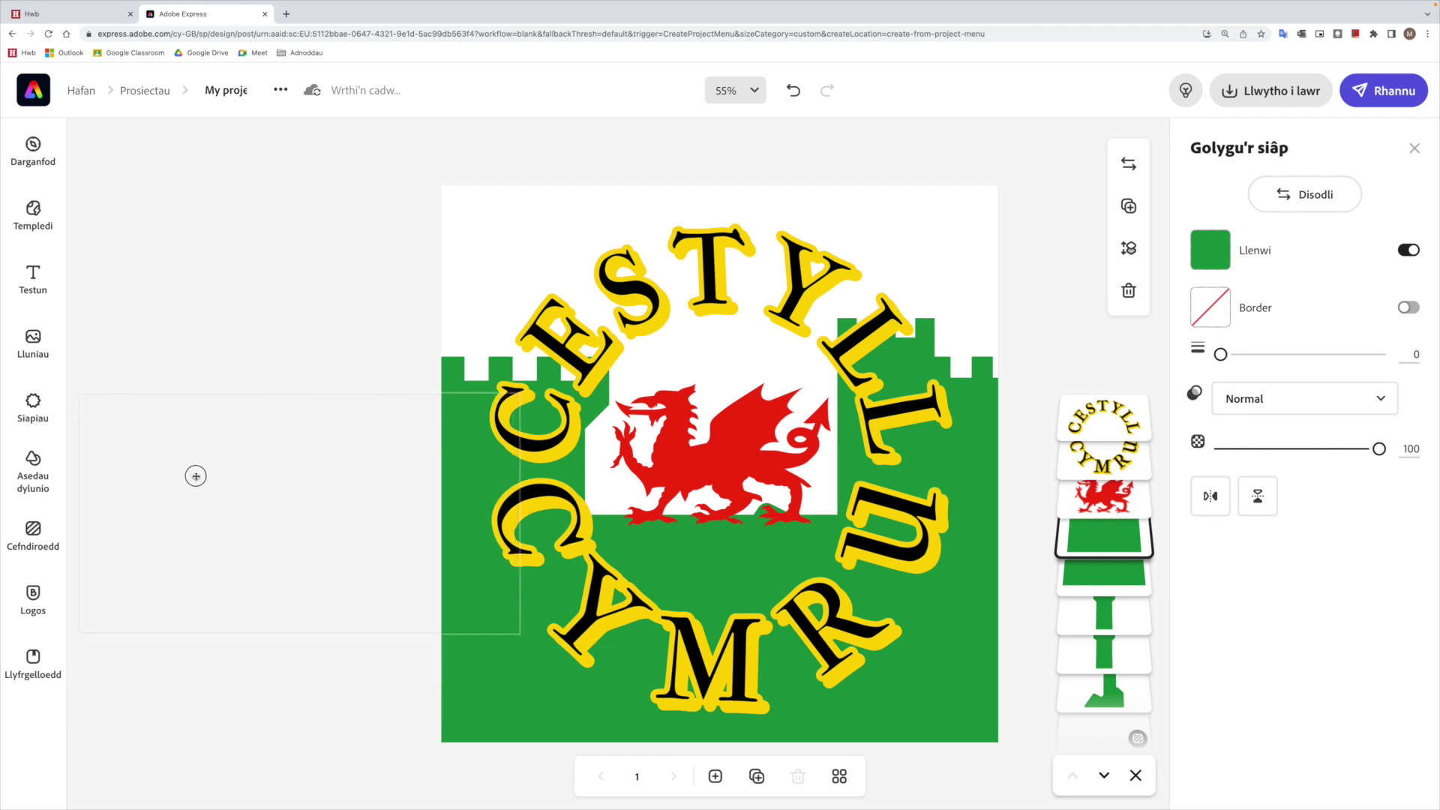
click(314, 340)
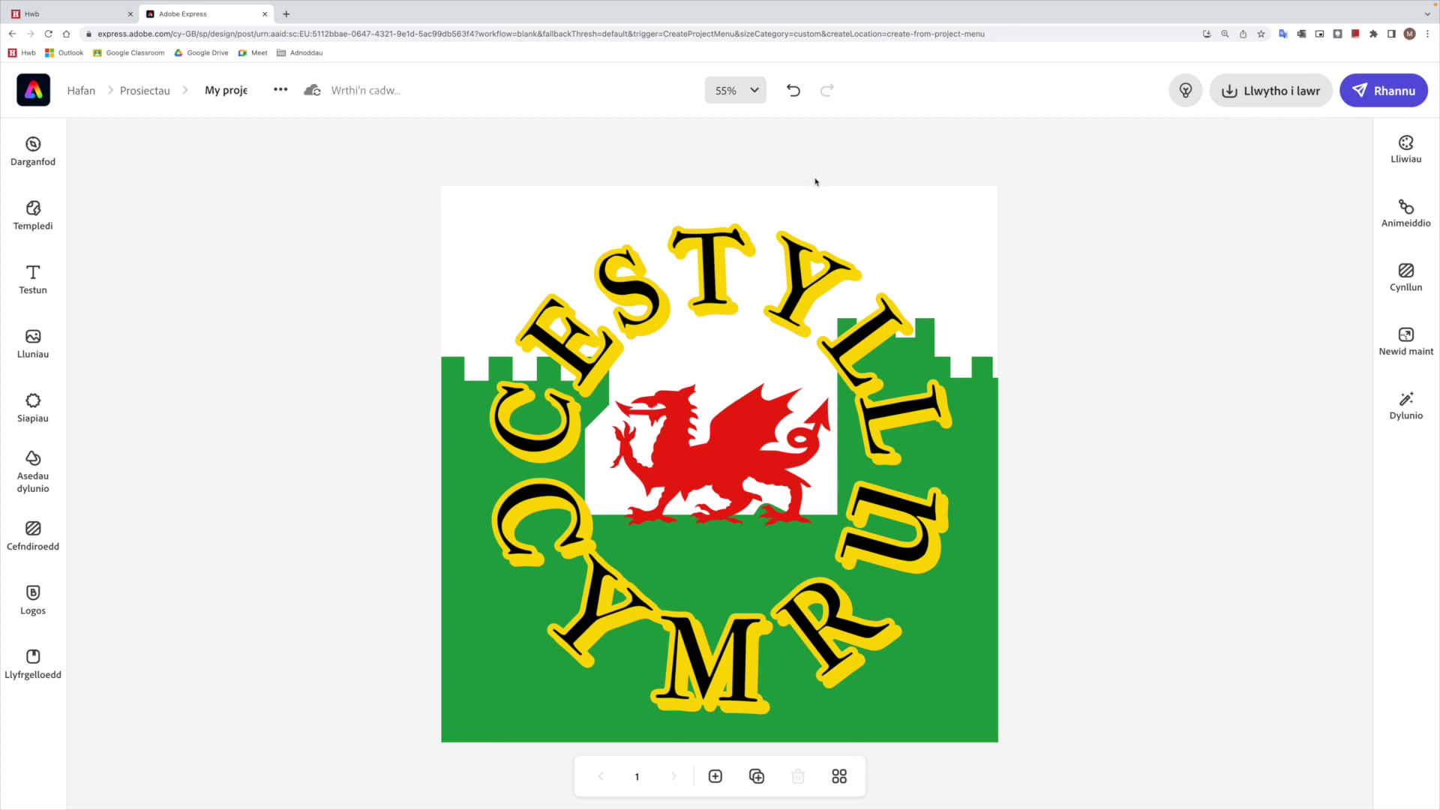
Step: Select the design's background and search the background library for "stone"
click(474, 225)
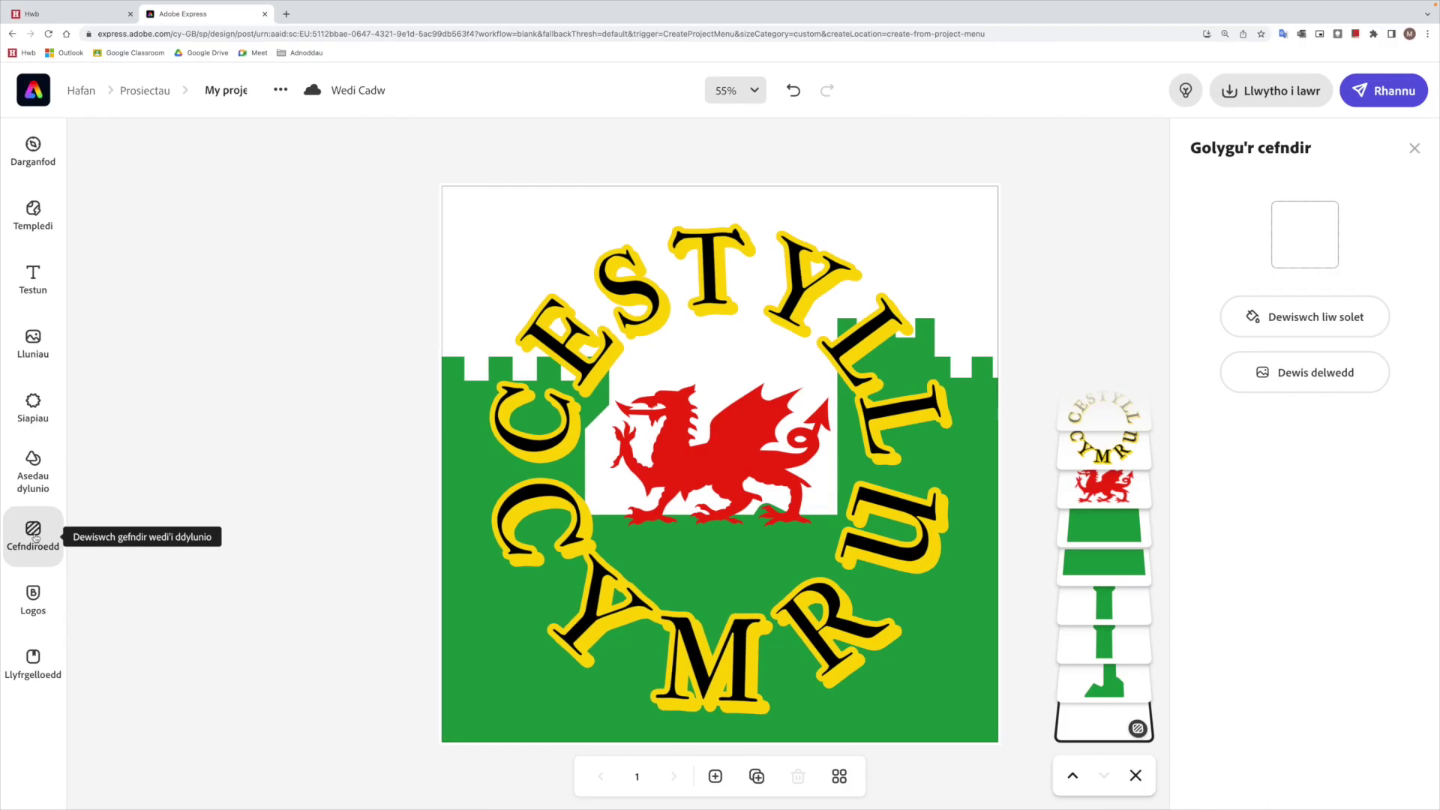
click(33, 534)
scroll(195, 450, down, 10)
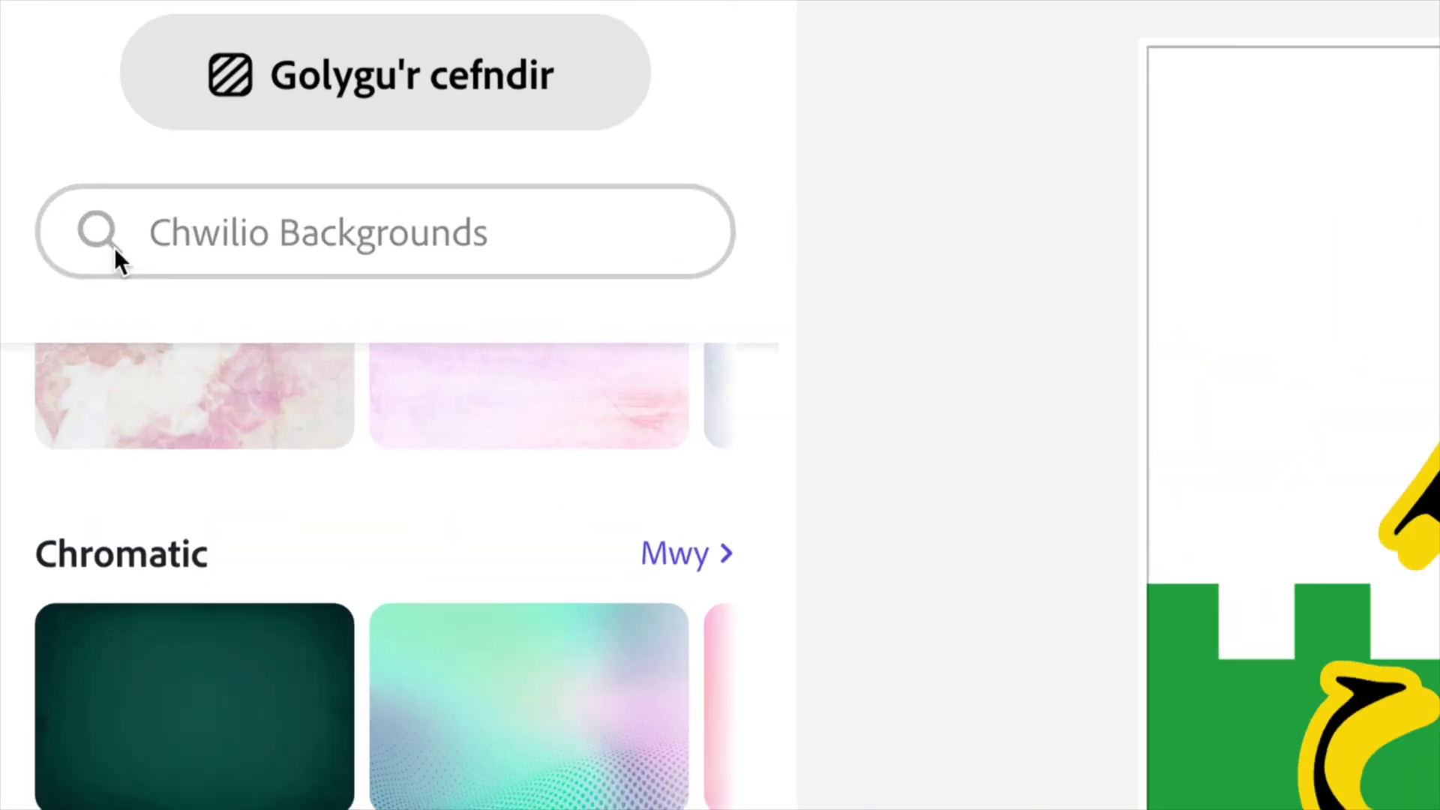
click(149, 247)
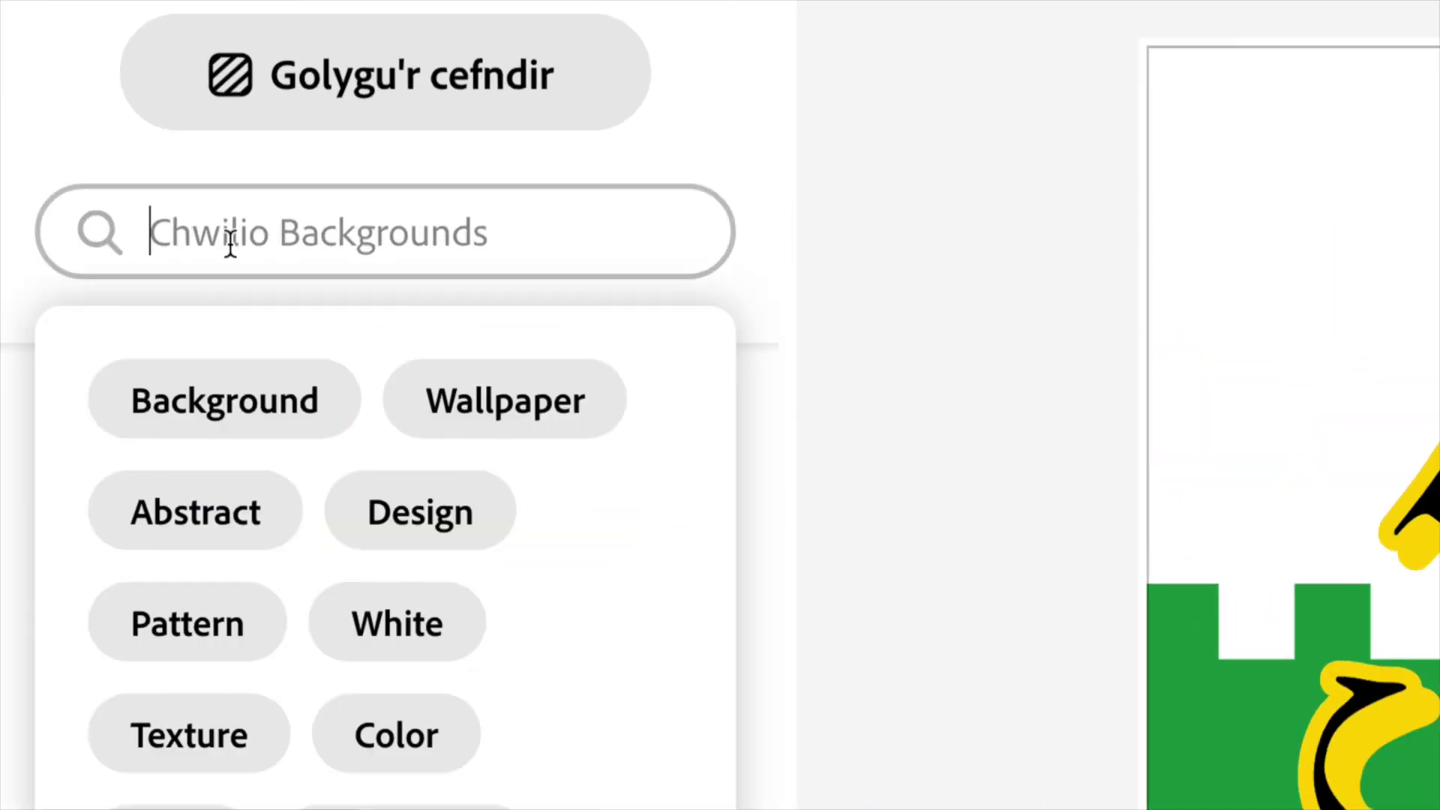
text(stone)
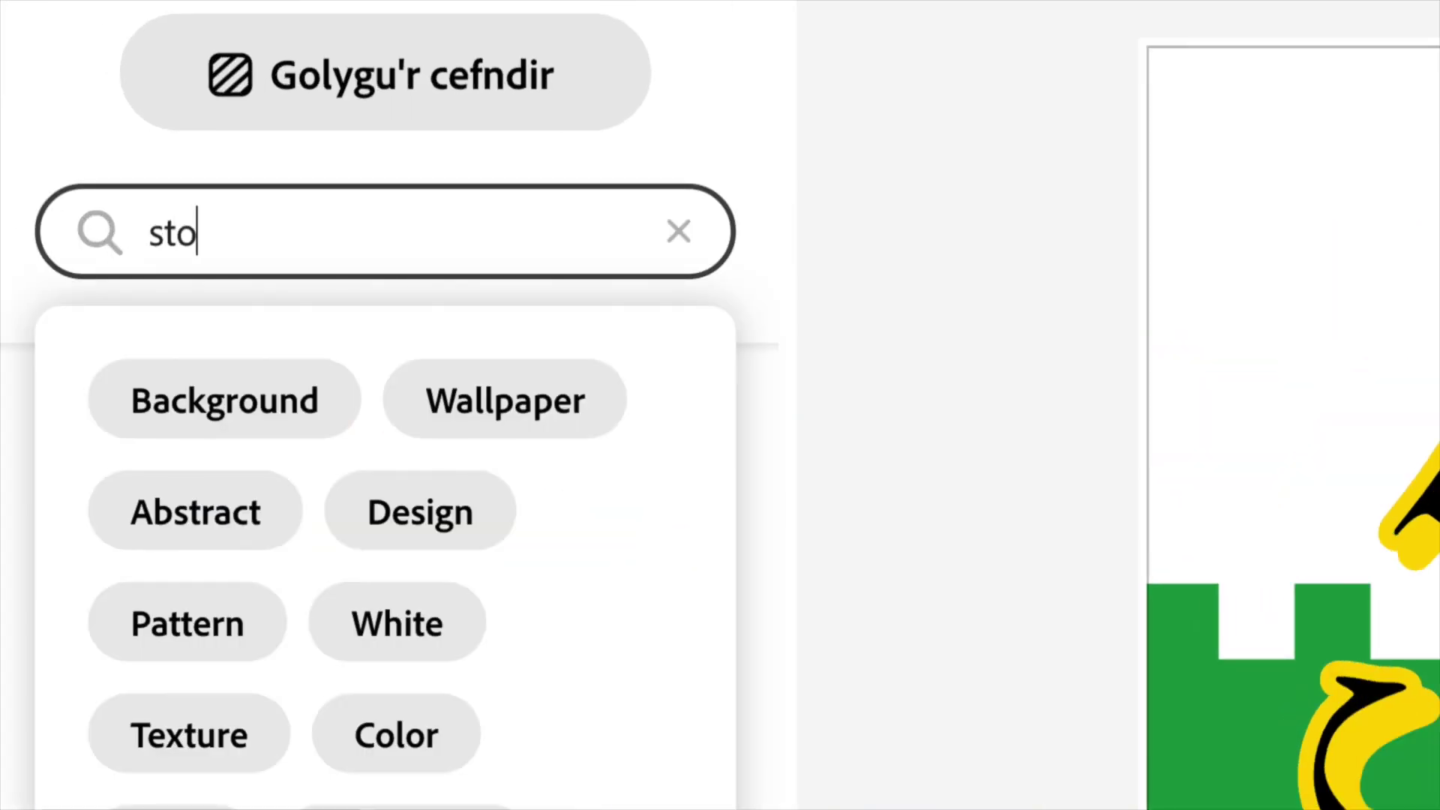
key(Return)
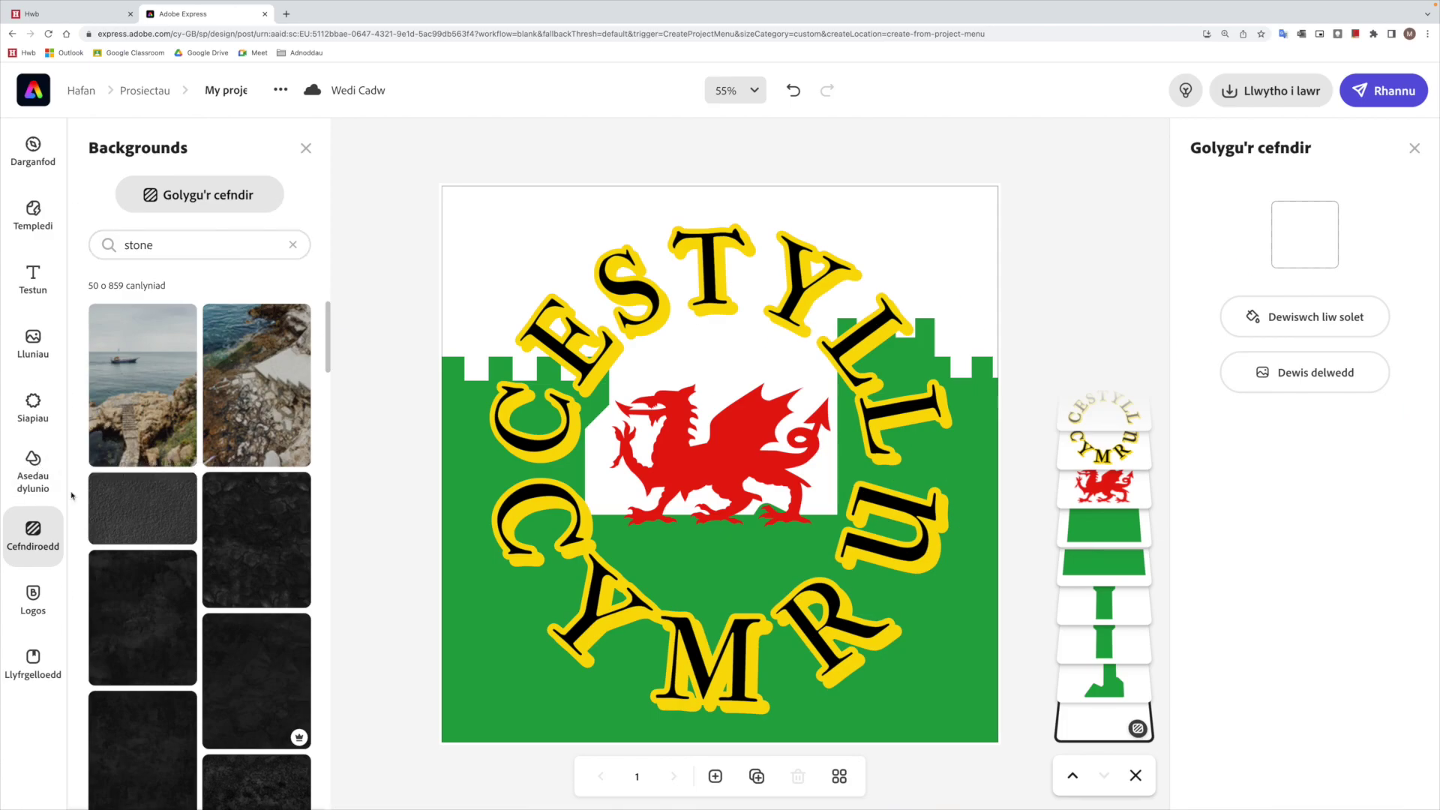
Step: Apply a dark, rough-textured stone image from the search results as the design's background and close the background library
scroll(102, 412, down, 3)
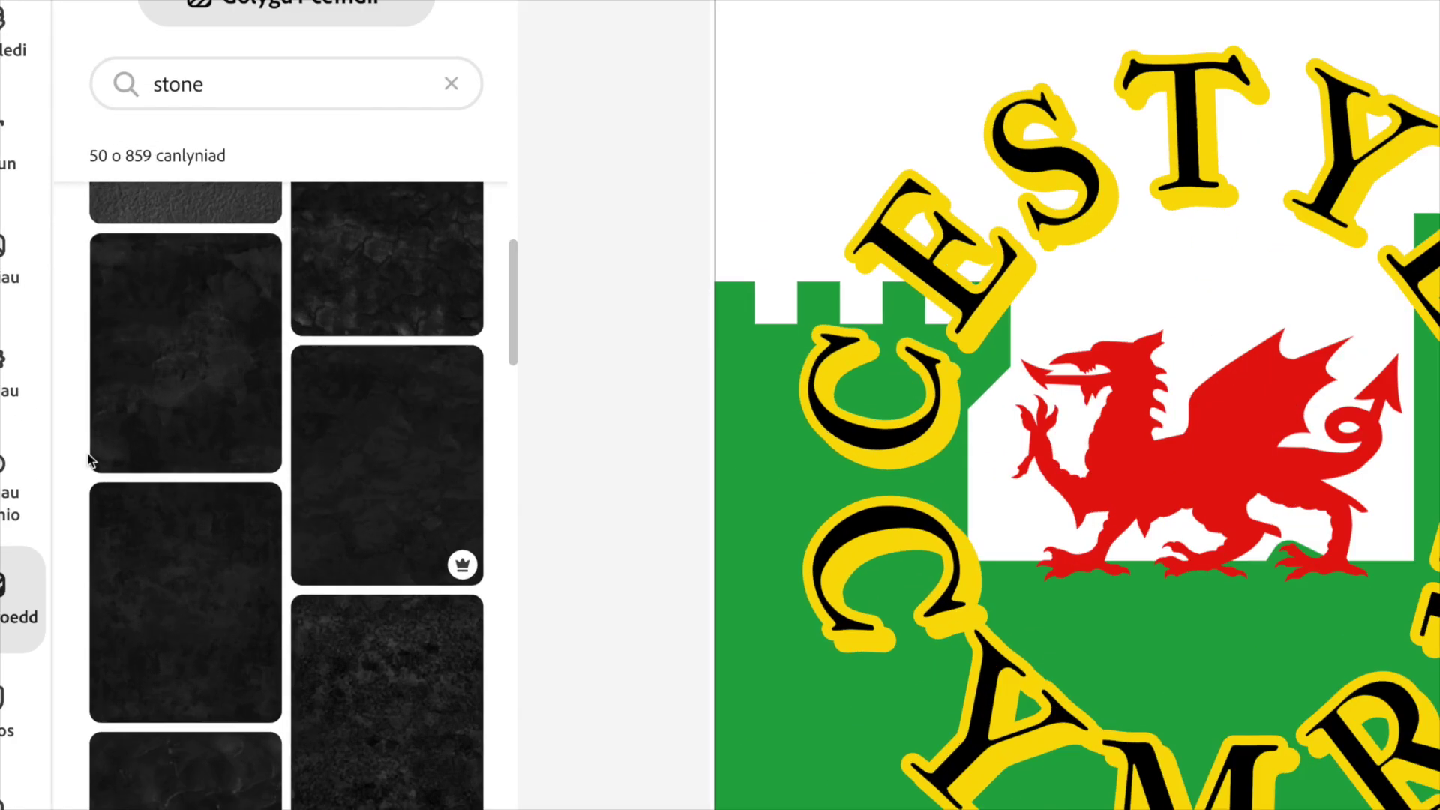
scroll(93, 456, down, 2)
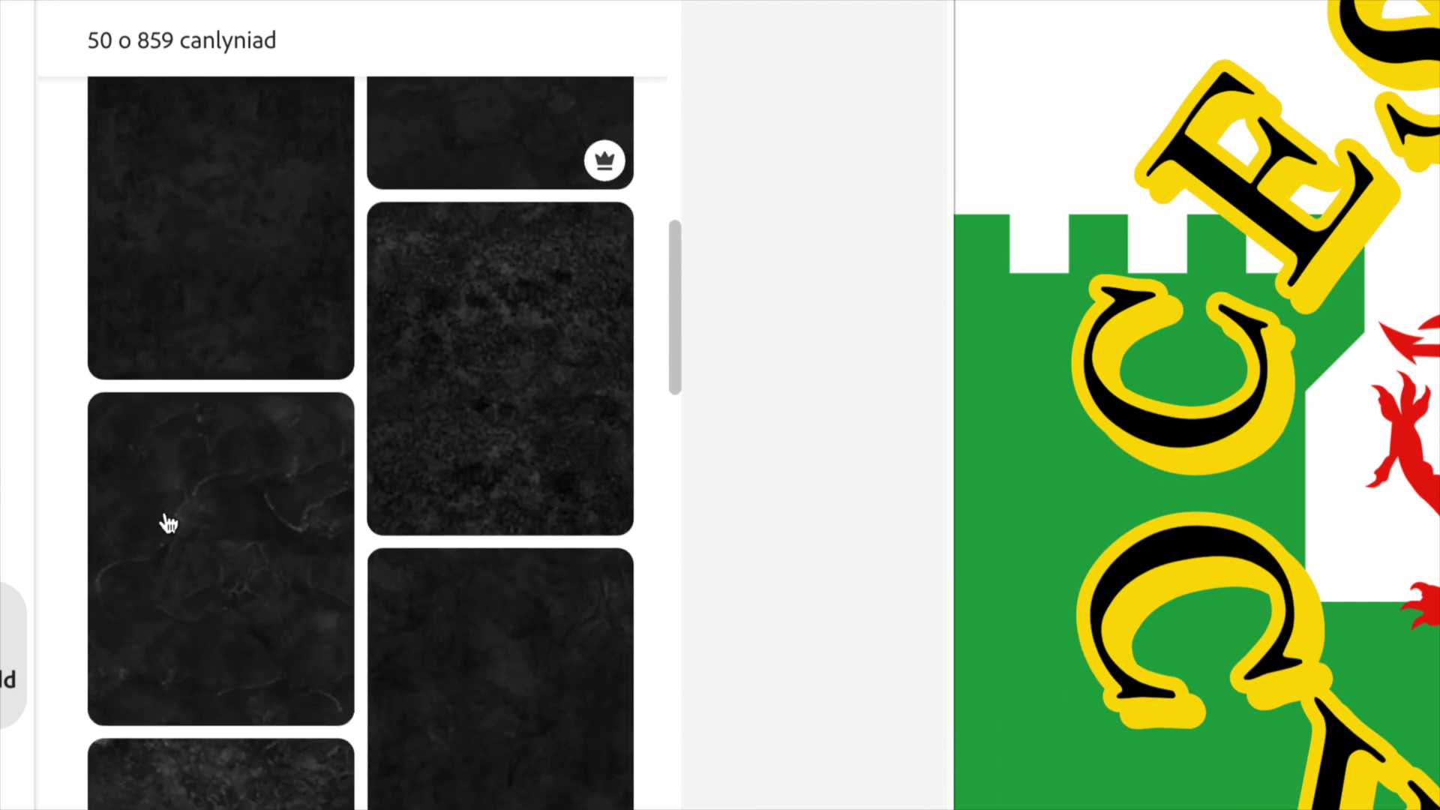
scroll(168, 523, down, 6)
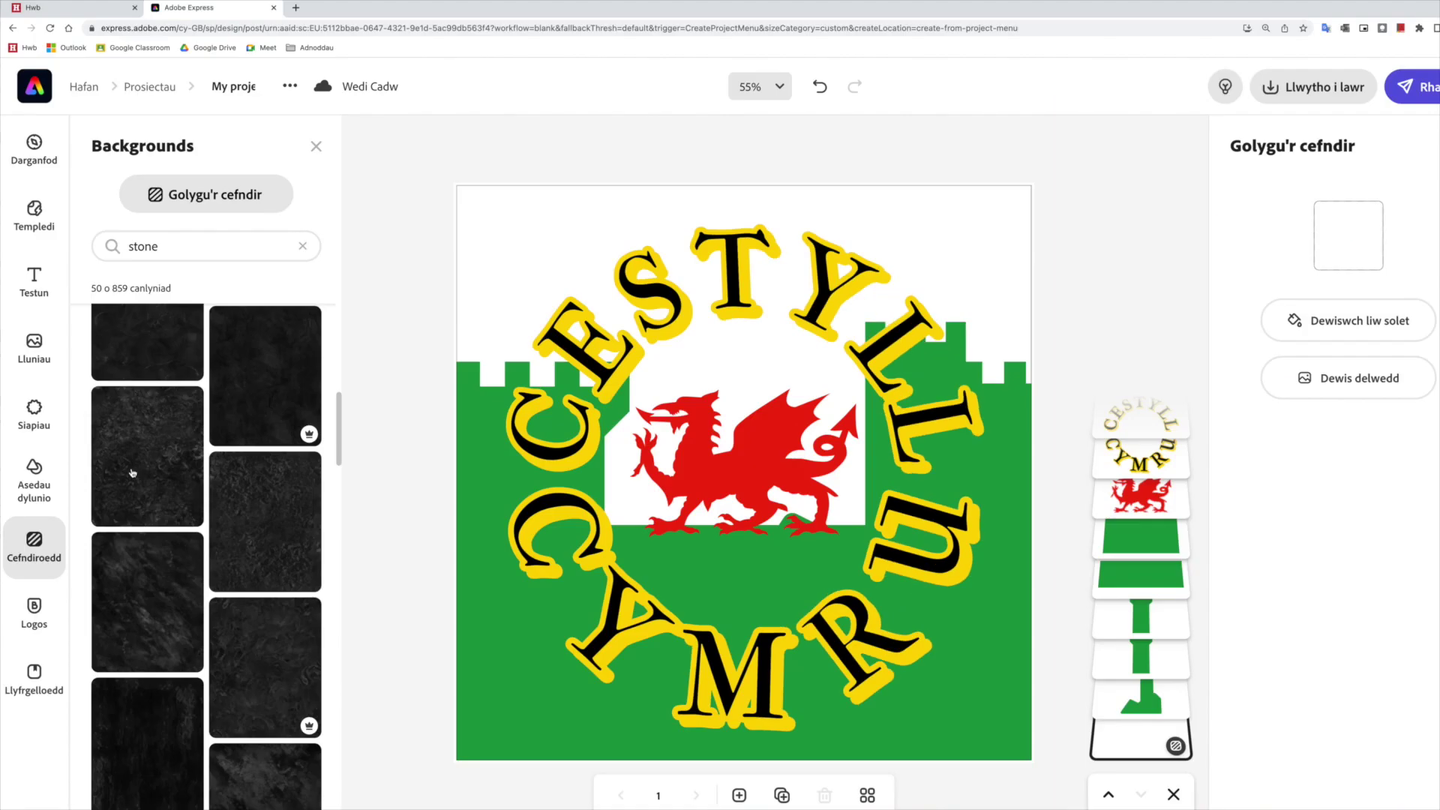
click(132, 473)
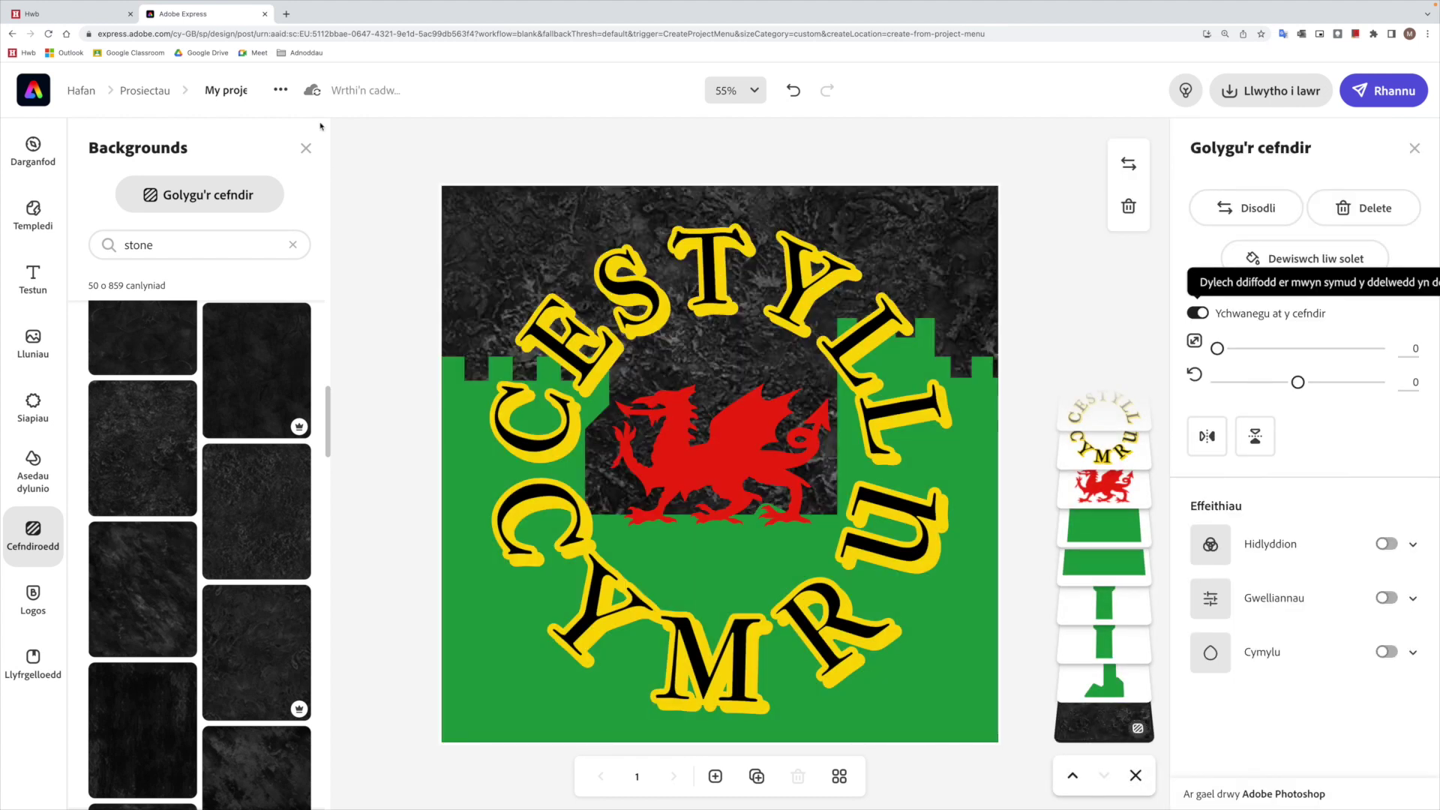
click(306, 147)
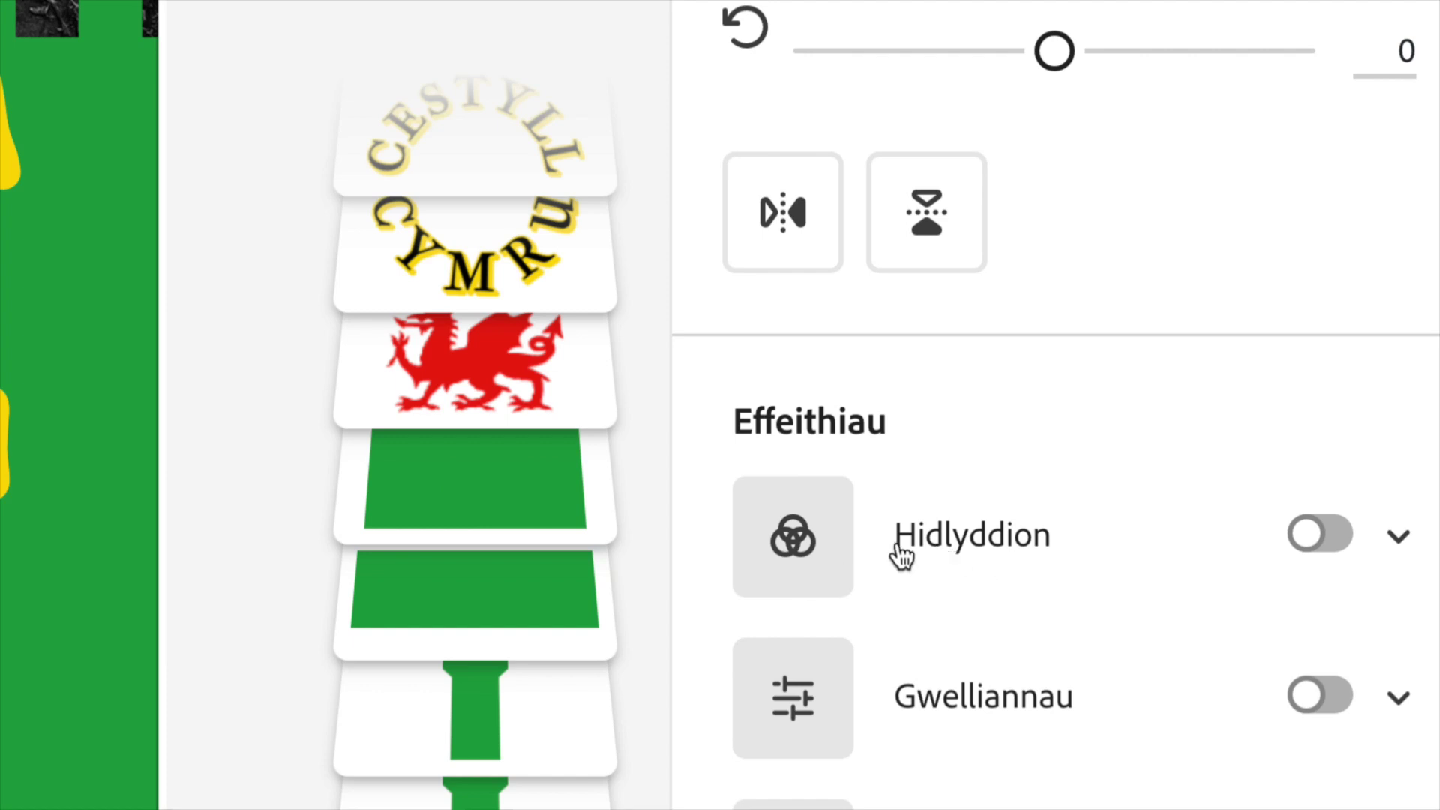
Step: Enable filters on the background with the duotone effect and set its shadow colour to near-white #F7F8FD
click(1319, 535)
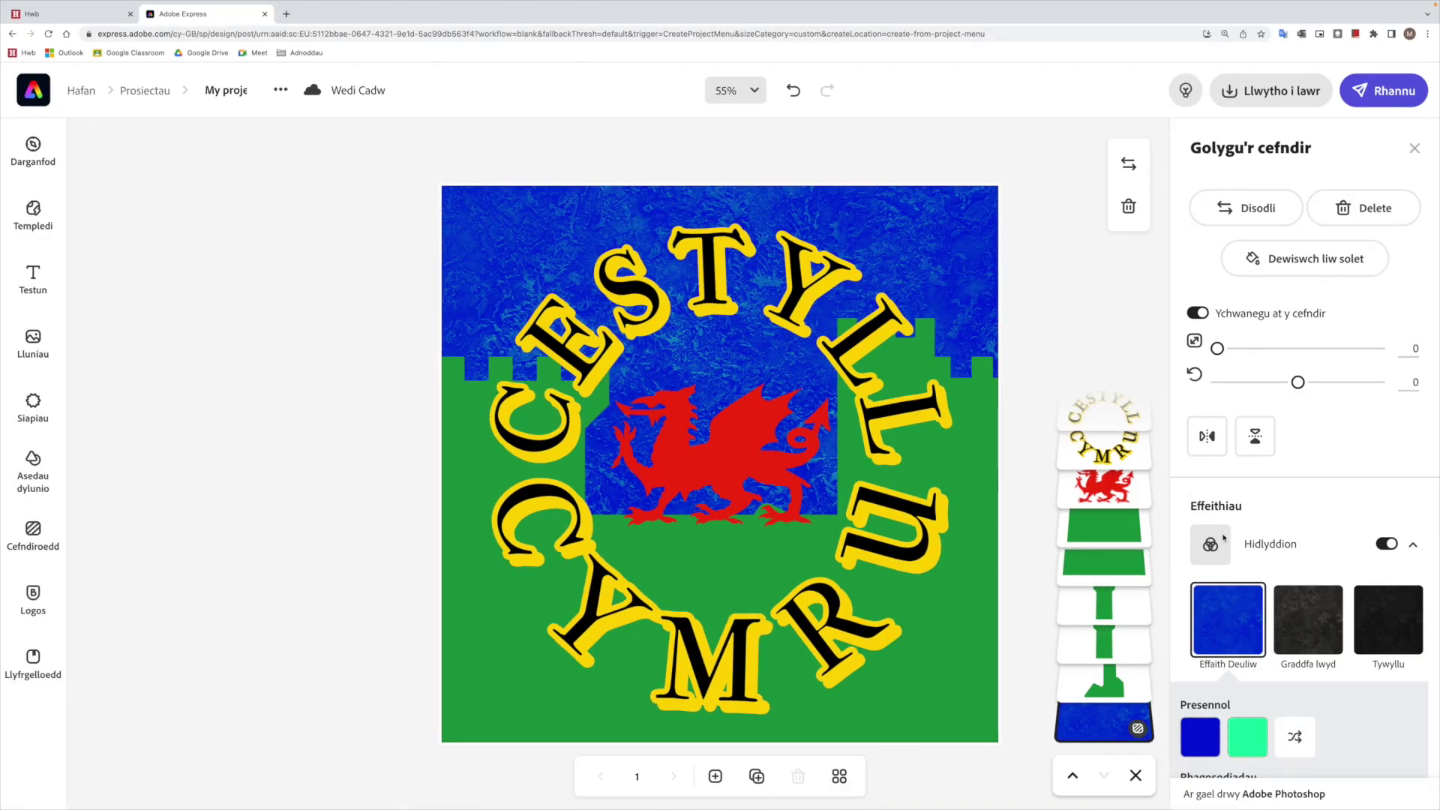
scroll(1338, 694, down, 3)
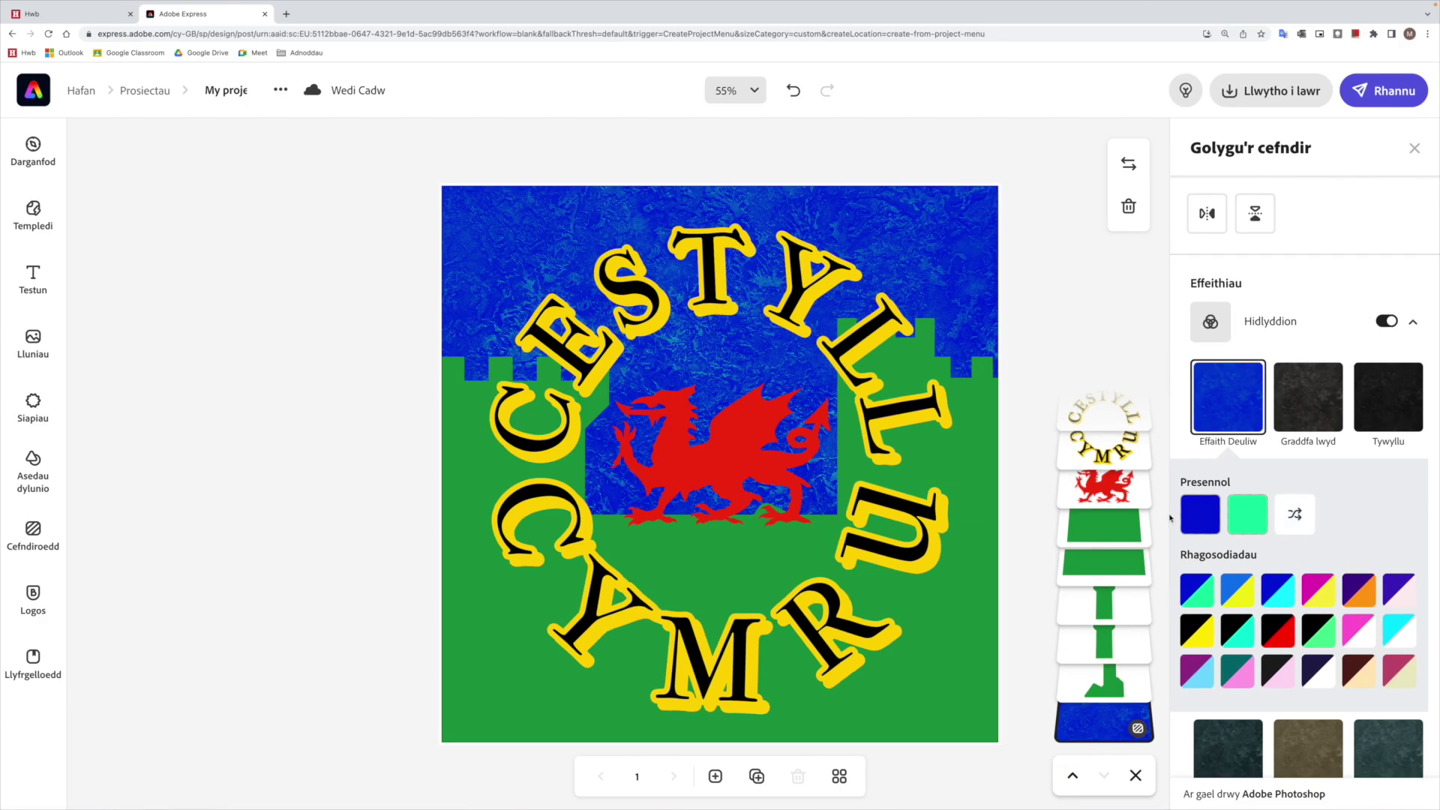
click(1200, 514)
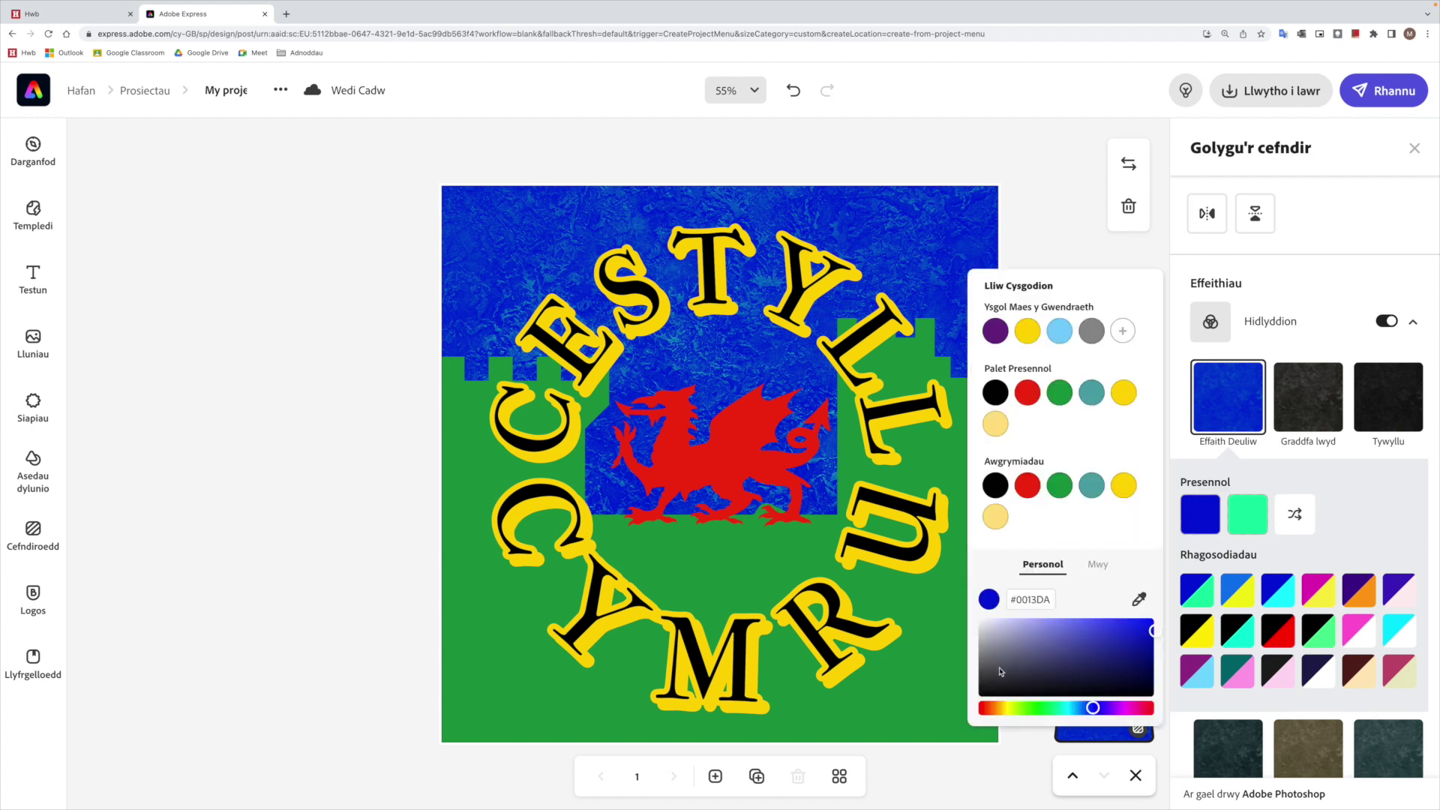
drag(996, 639, 980, 620)
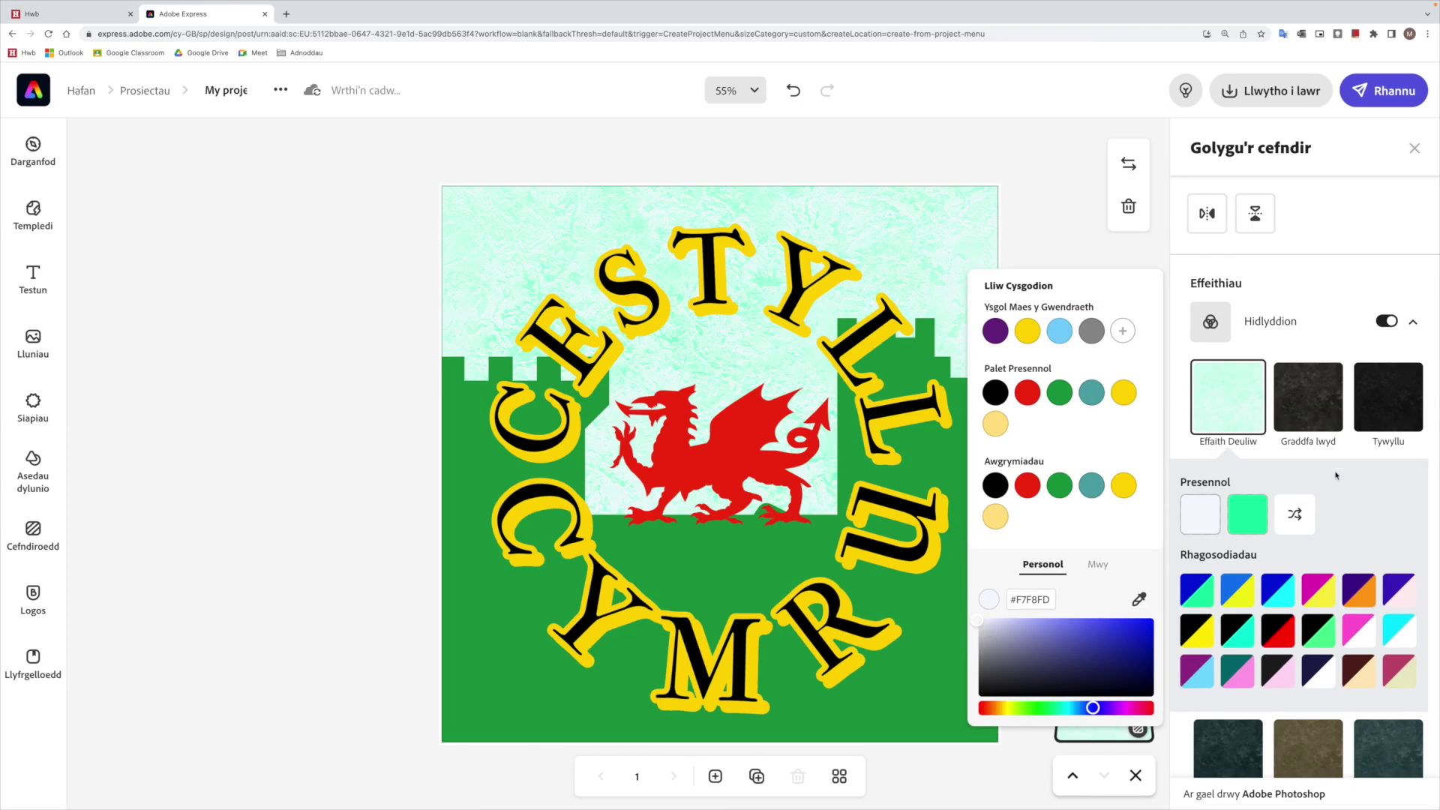
Step: Set the duotone's highlight colour to the lightest cyan swatch in the extended colour palette and close the colour picker
click(1247, 516)
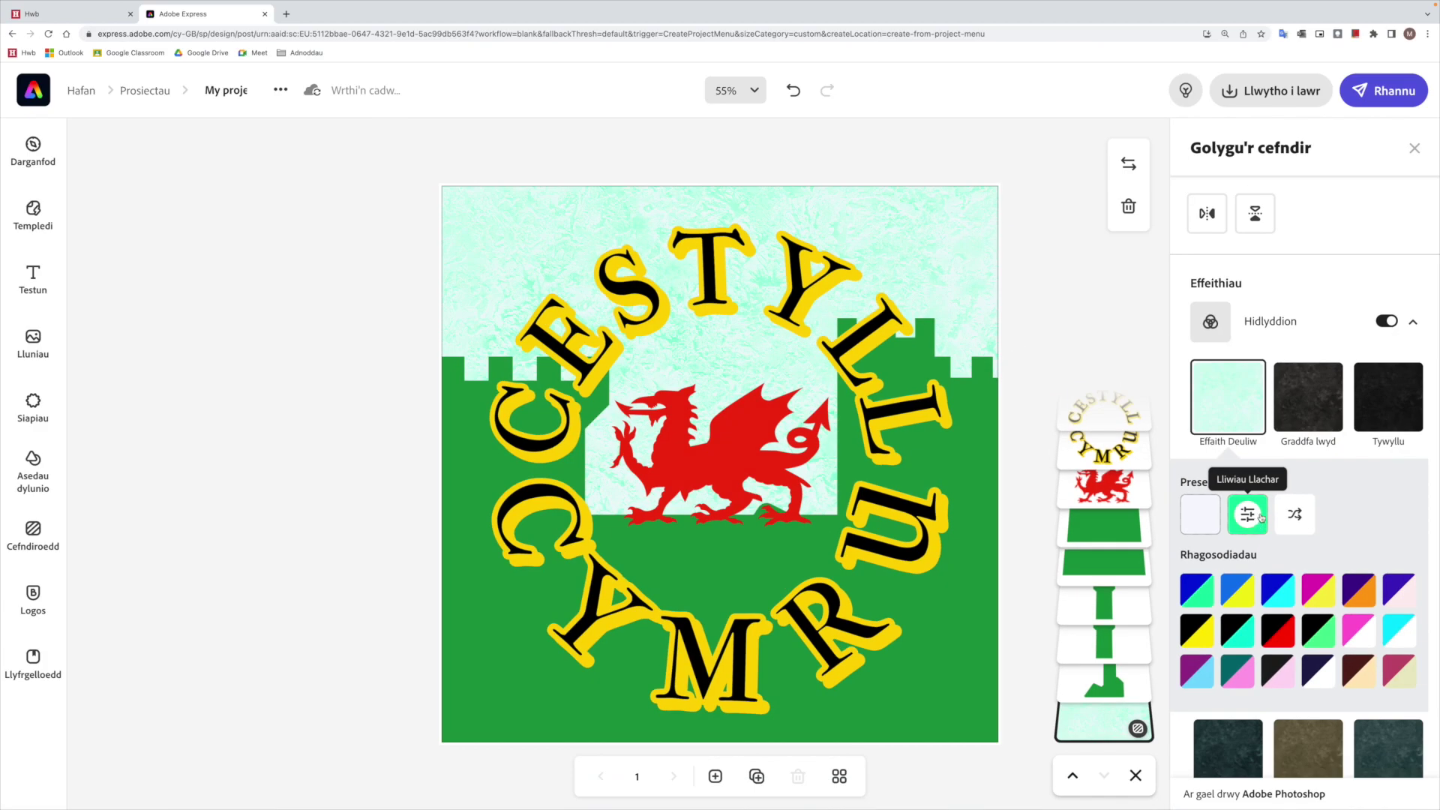
click(1260, 516)
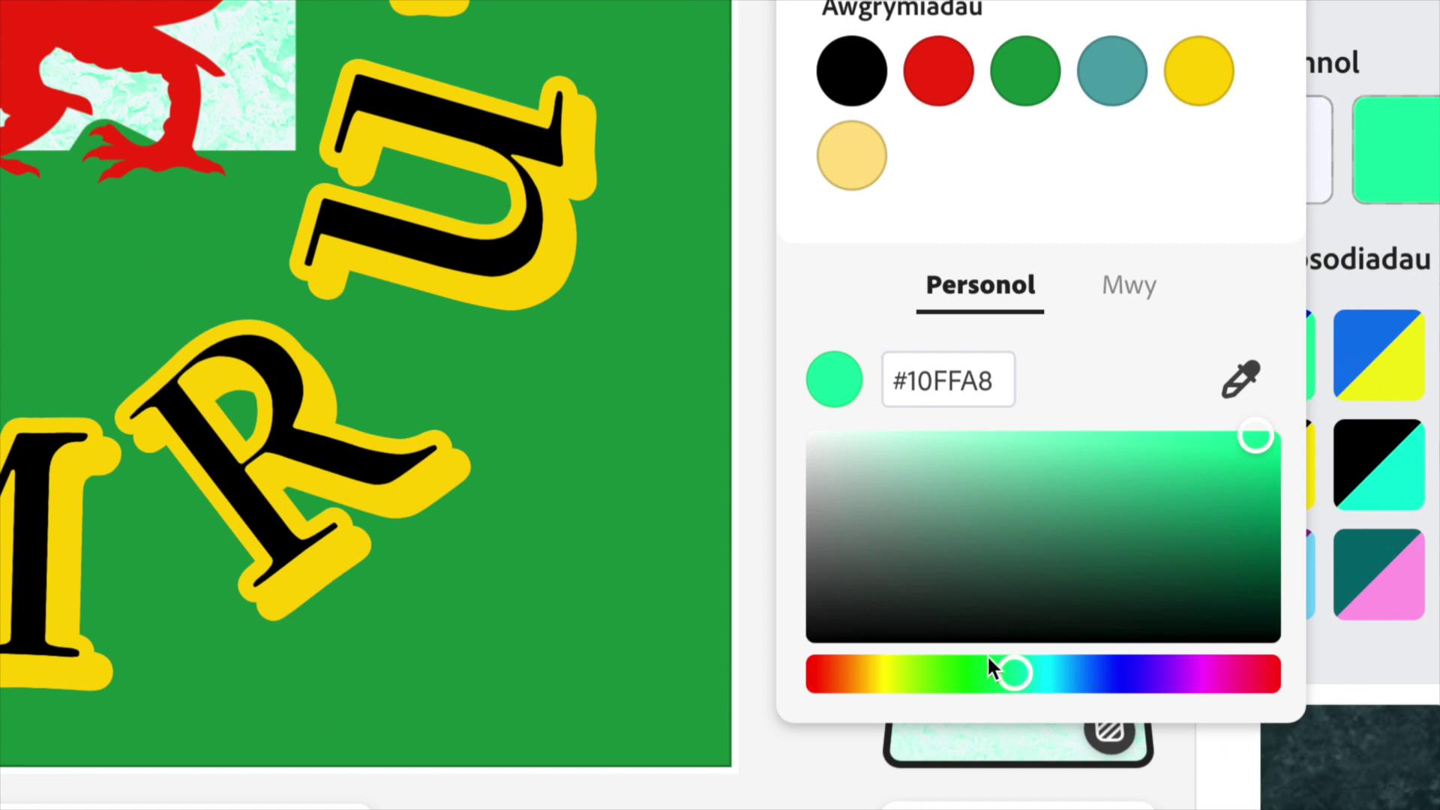
drag(1014, 672, 1056, 677)
drag(950, 437, 949, 437)
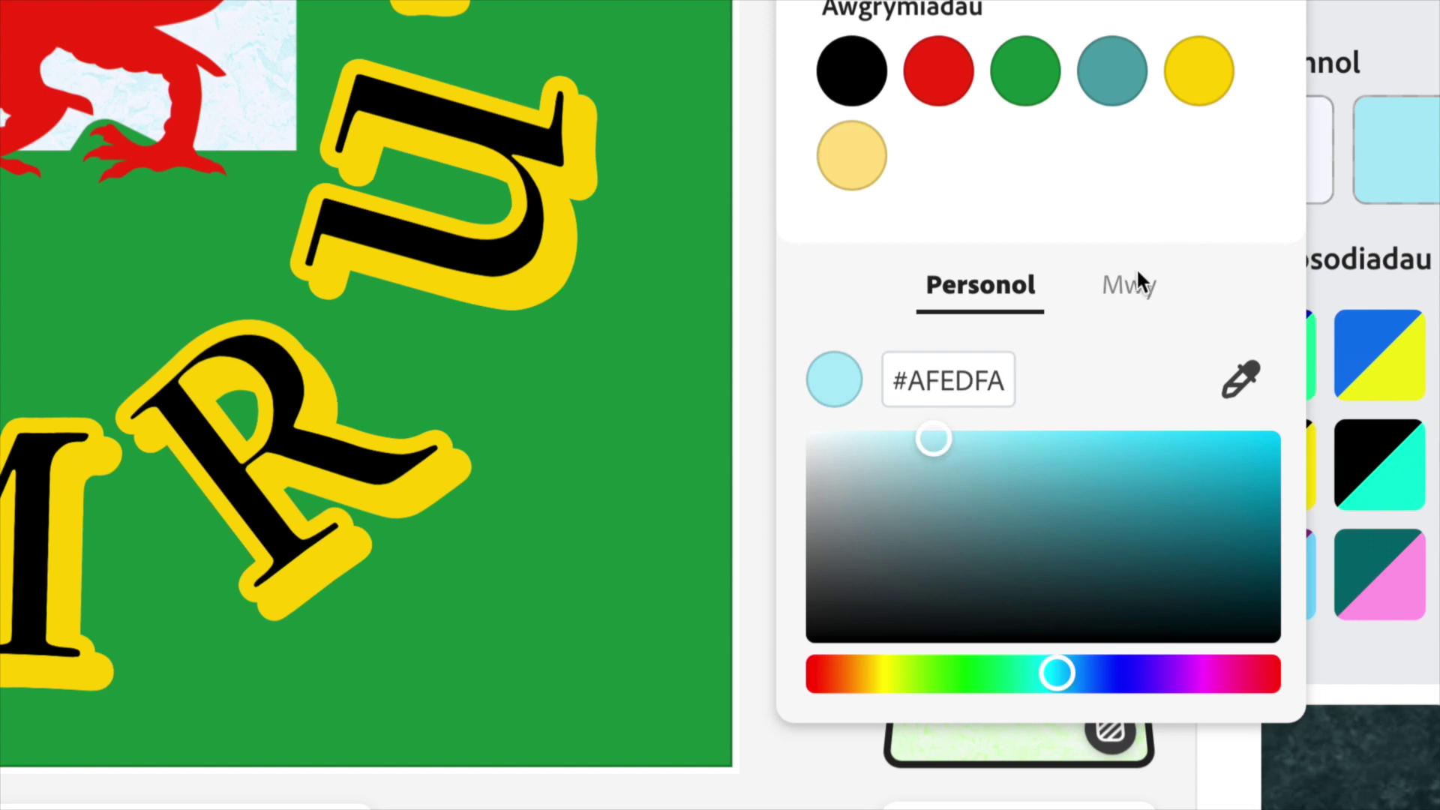
click(1140, 299)
scroll(1152, 578, down, 3)
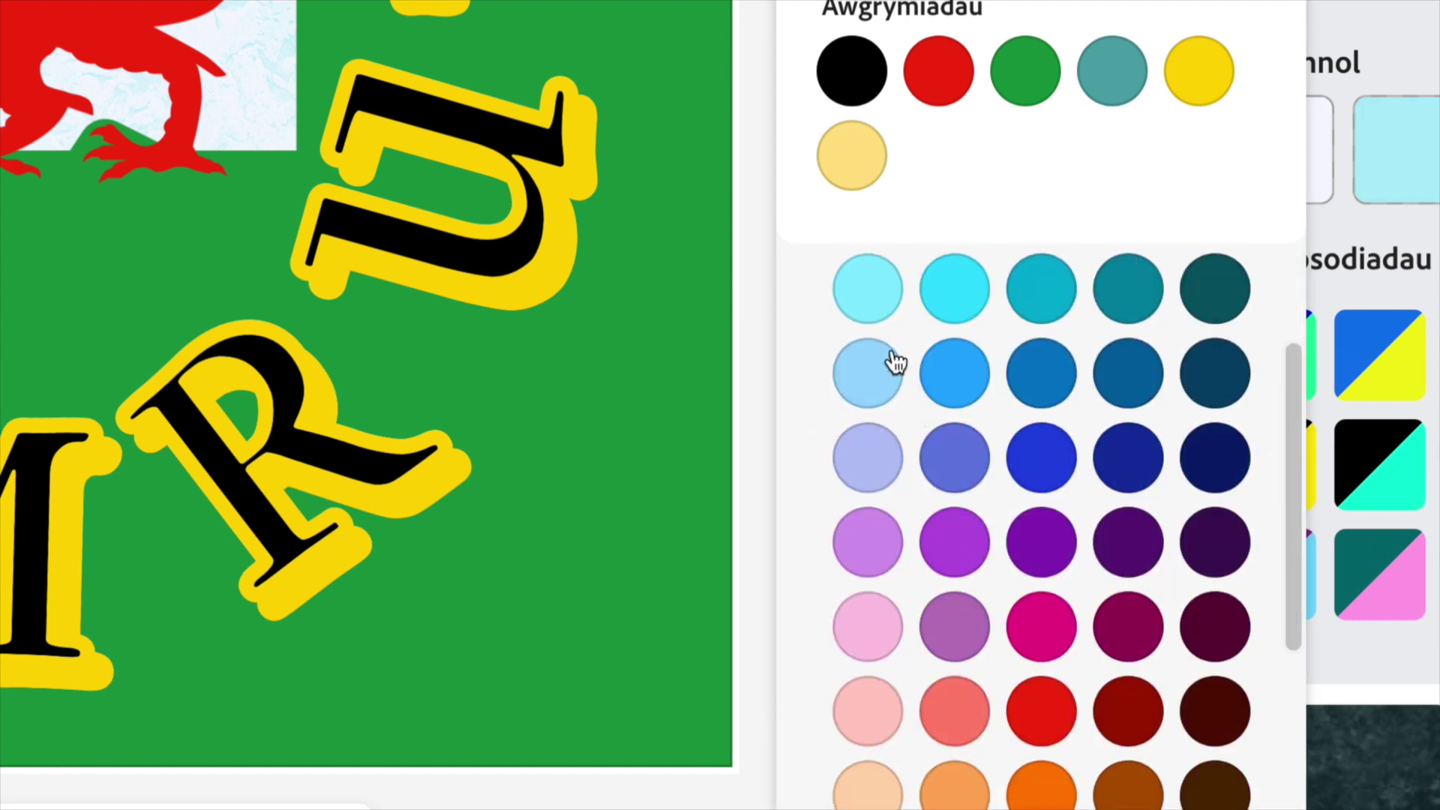
click(870, 300)
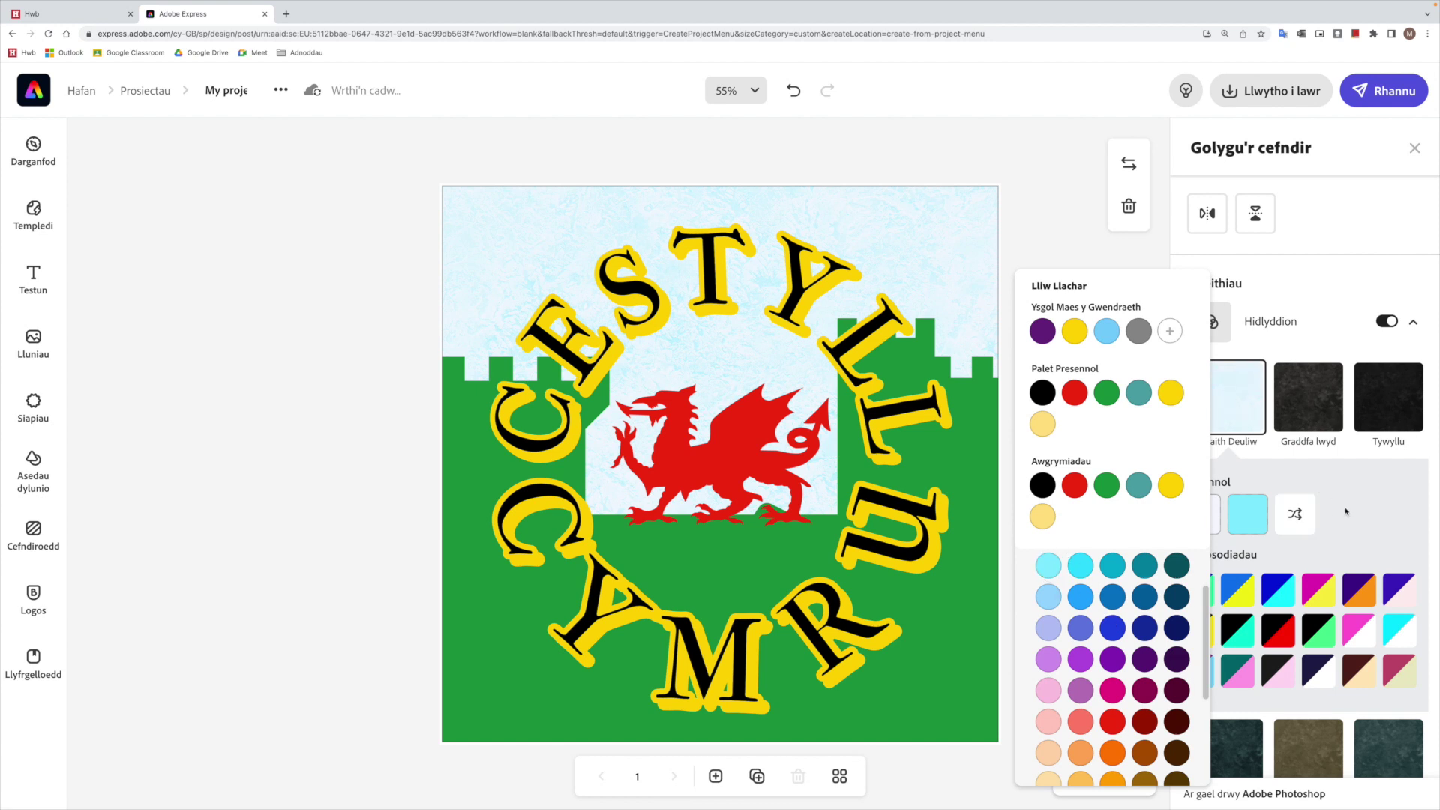
click(917, 370)
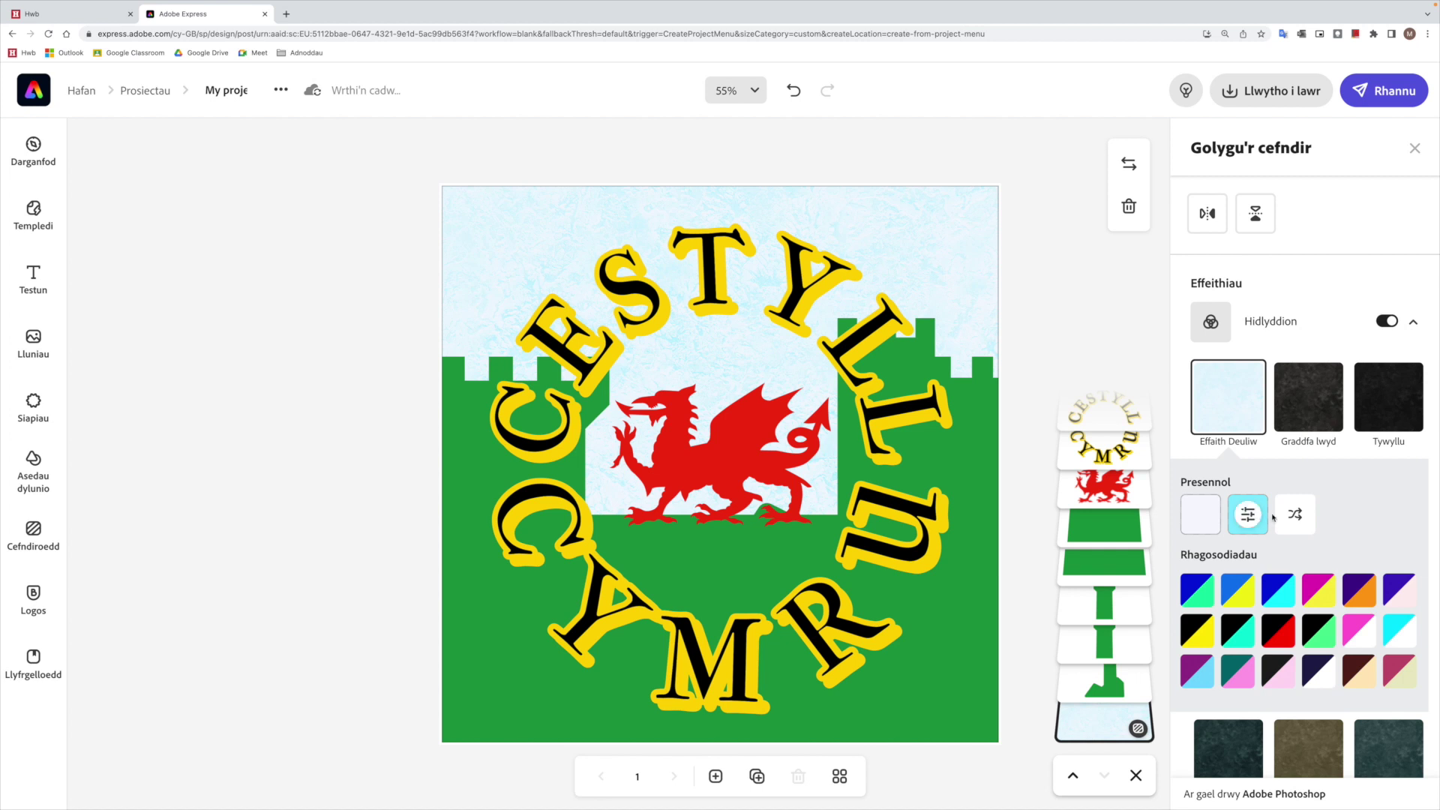
Step: Collapse the filter settings, enable the background's enhancements (Gwelliannau), and adjust its brightness and contrast
scroll(1366, 466, down, 5)
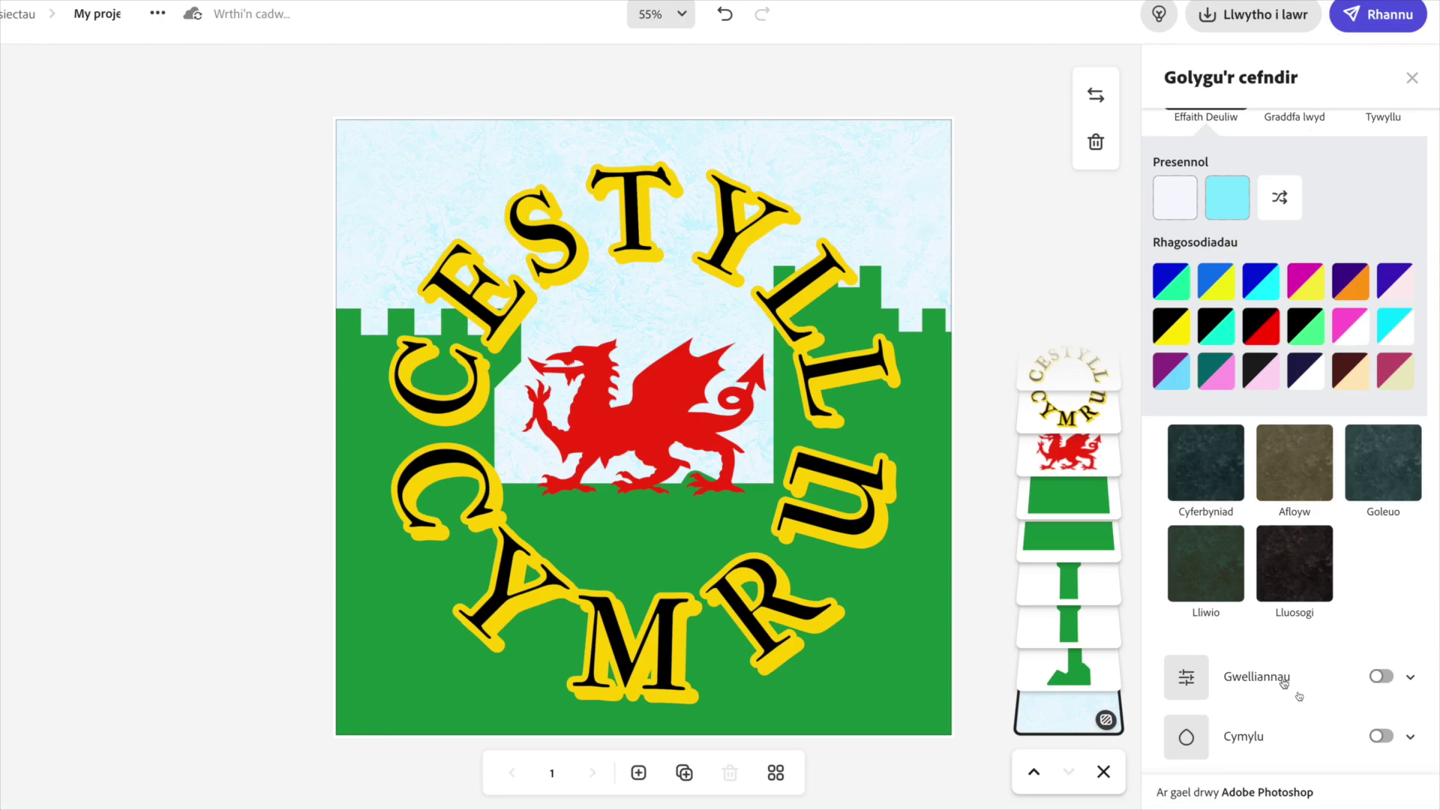
scroll(1362, 287, up, 2)
scroll(1362, 286, up, 5)
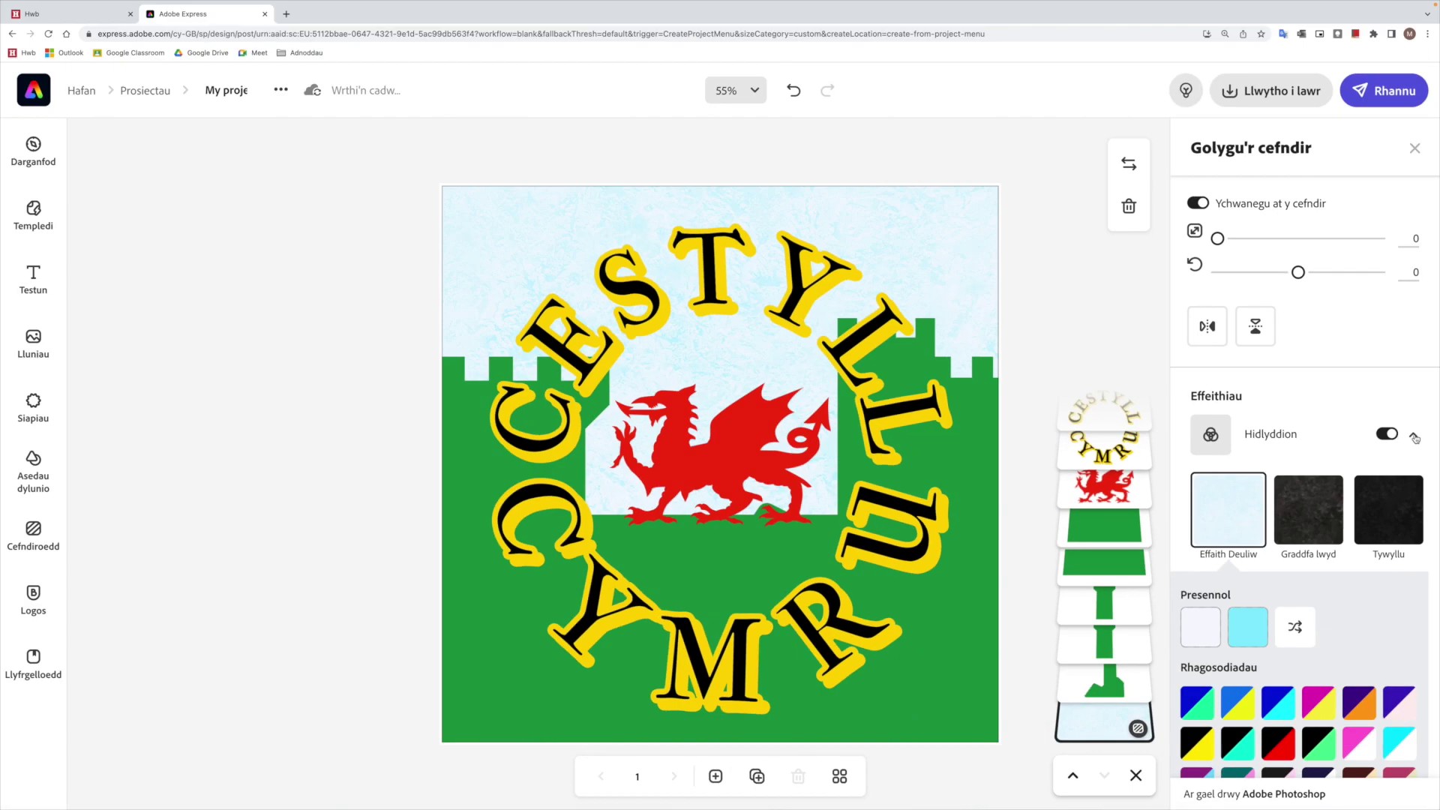
click(1414, 436)
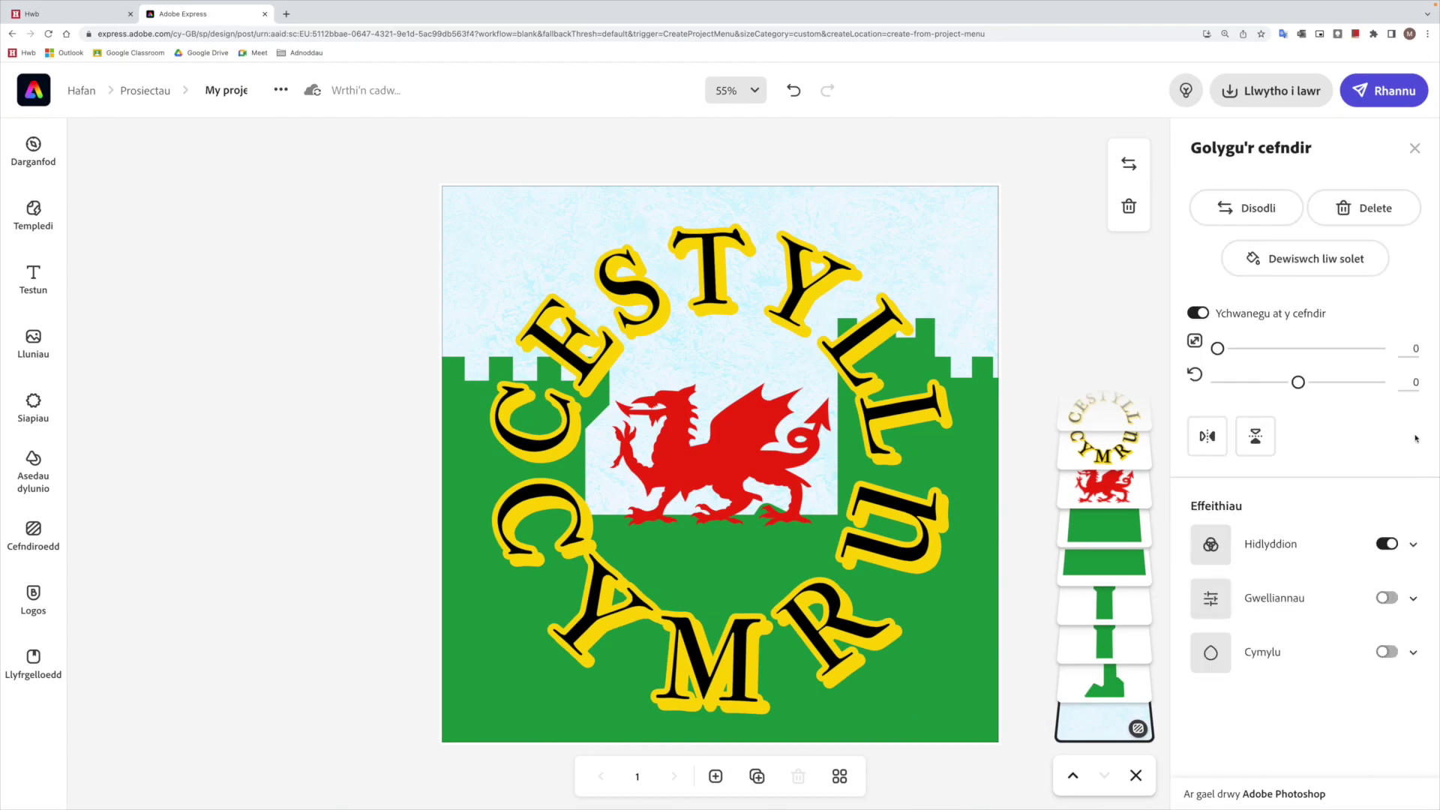
click(1414, 598)
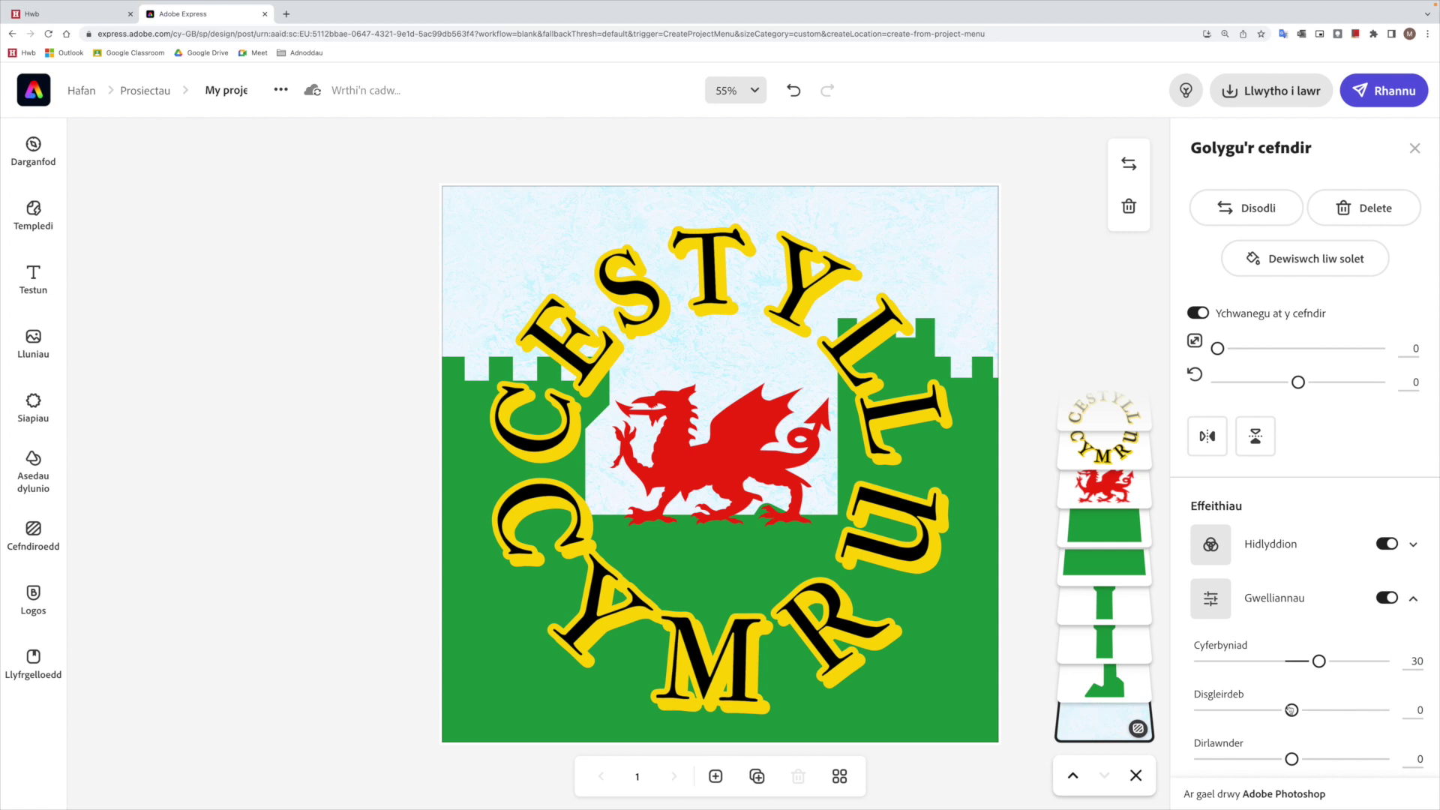
drag(1292, 709, 857, 735)
mouse_move(1230, 709)
mouse_down()
mouse_move(1267, 708)
mouse_move(1249, 711)
mouse_up()
click(1250, 711)
drag(1318, 661, 1230, 716)
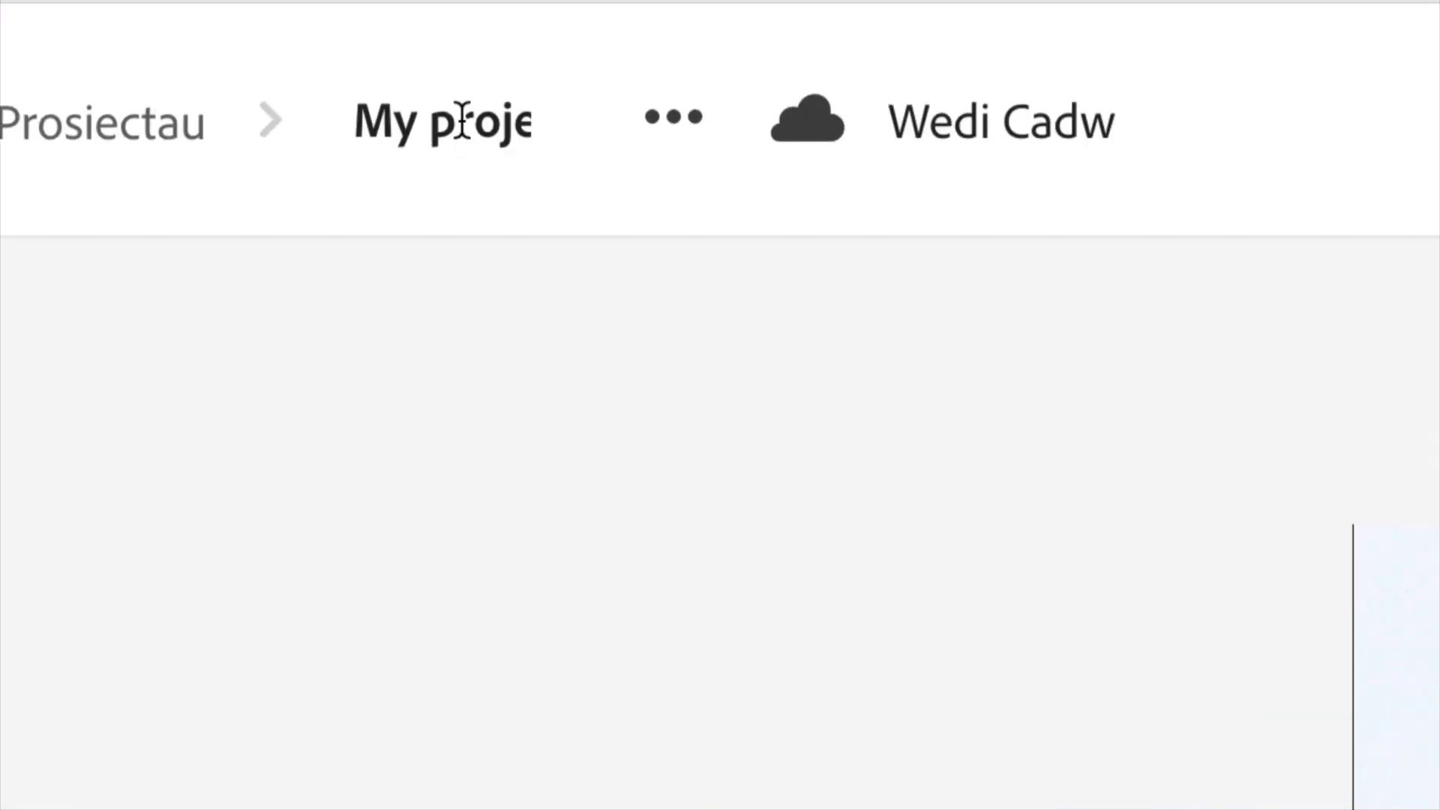
Step: Rename the project as "Logo Cestyll Cymru"
click(230, 90)
key(ctrl+a)
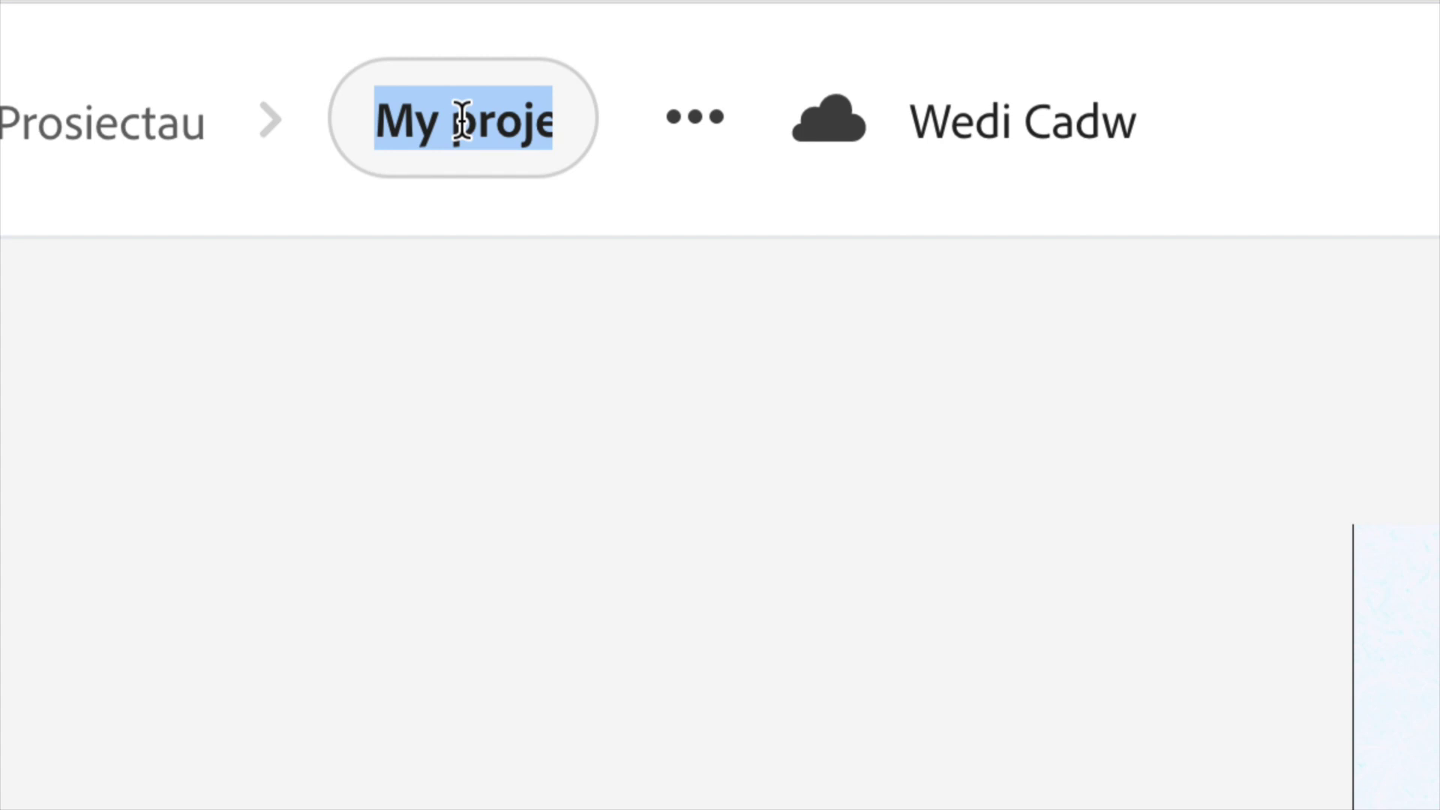
text(Logo Cestyll Cym)
key(Return)
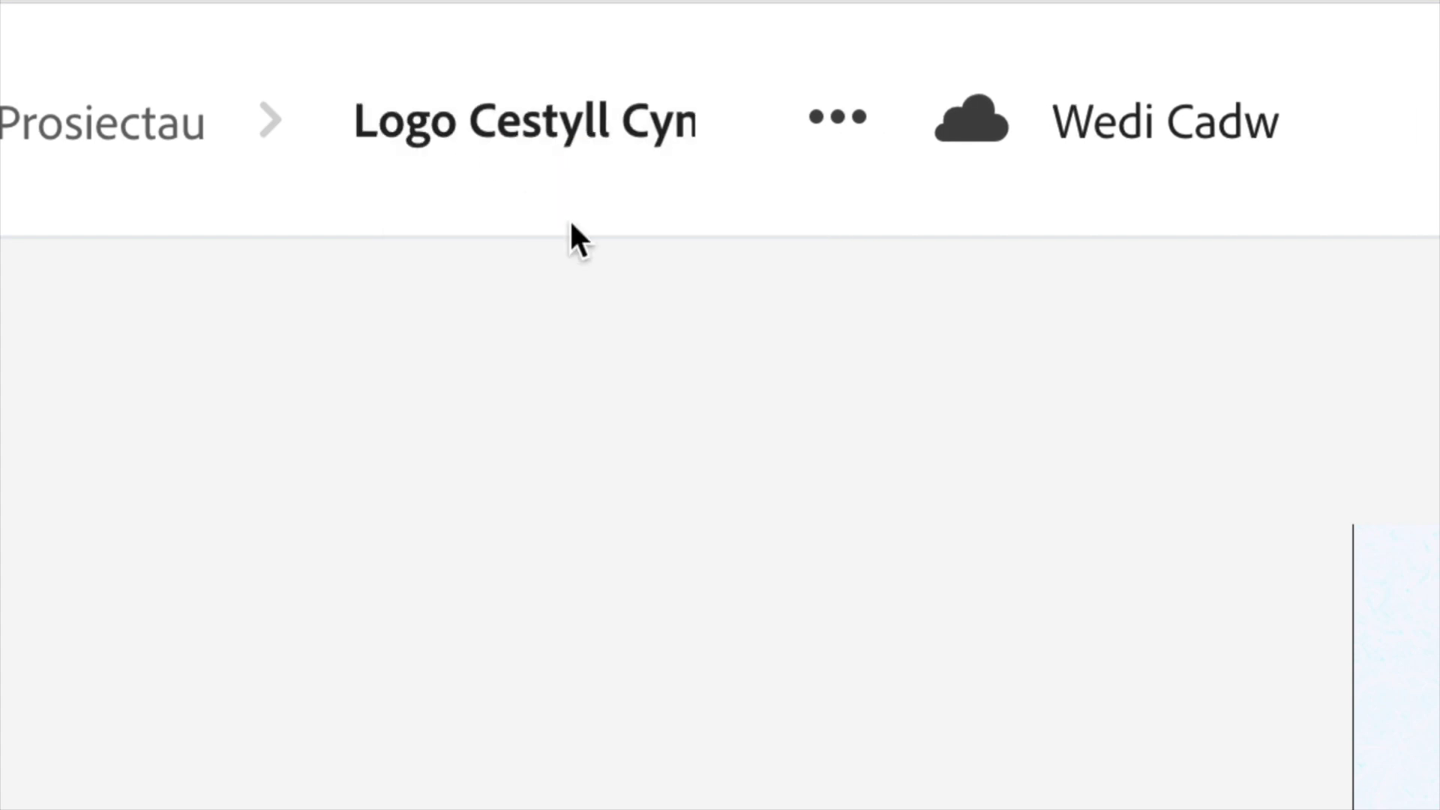